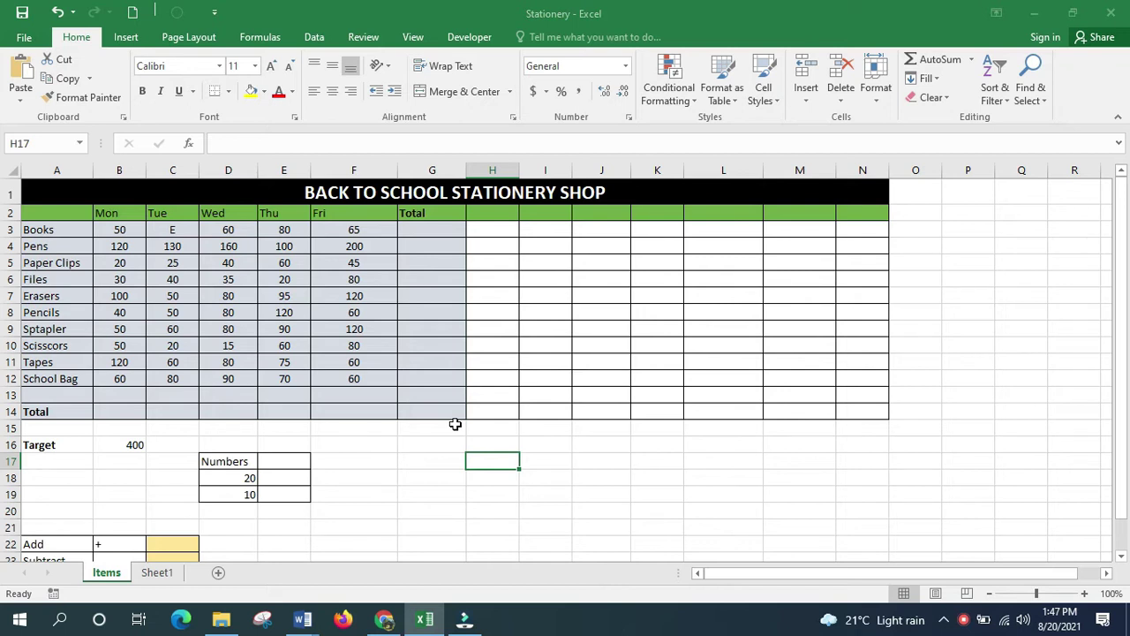
Step: Enter the formula =9+5 in cell H17
type("=")
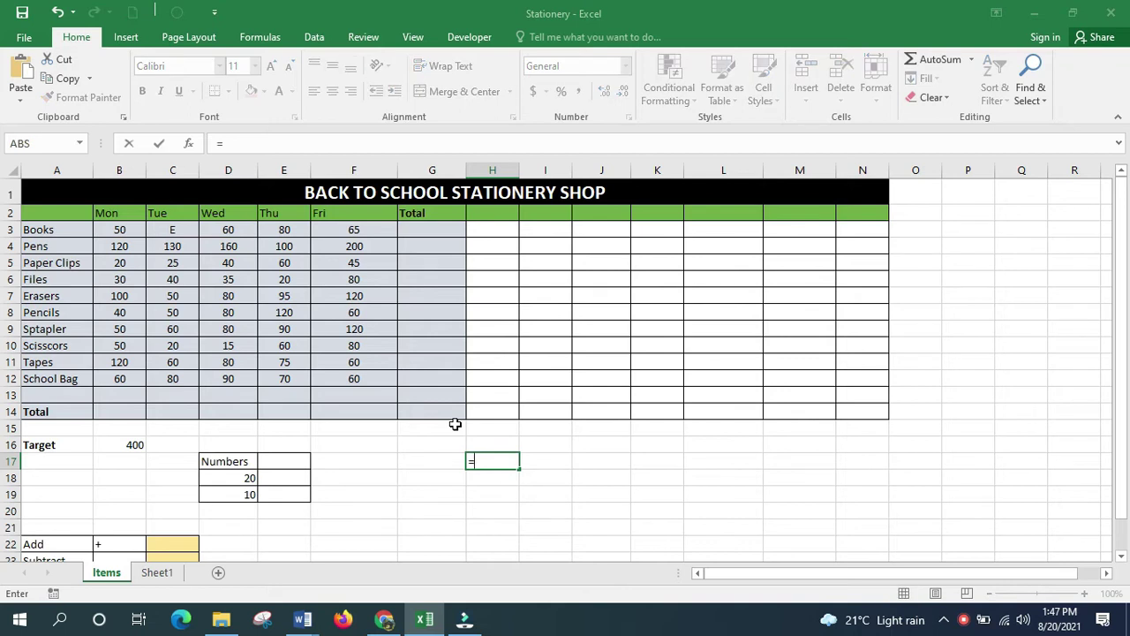
type("9+5")
key("Return")
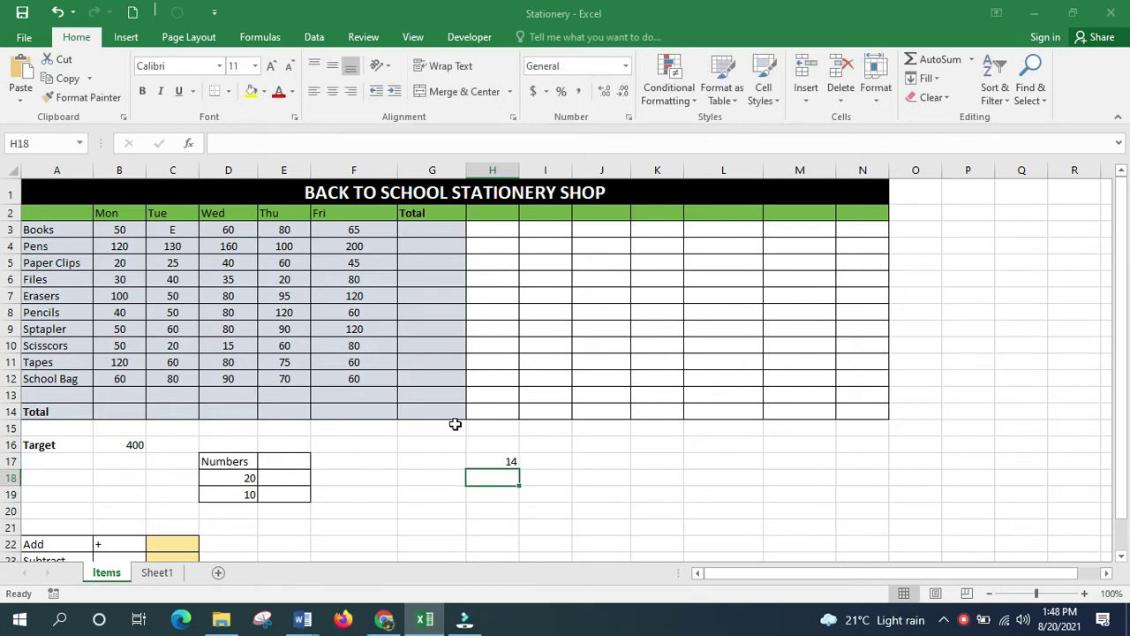
Step: Edit the formula in H17 to read =9+9
left_click(507, 461)
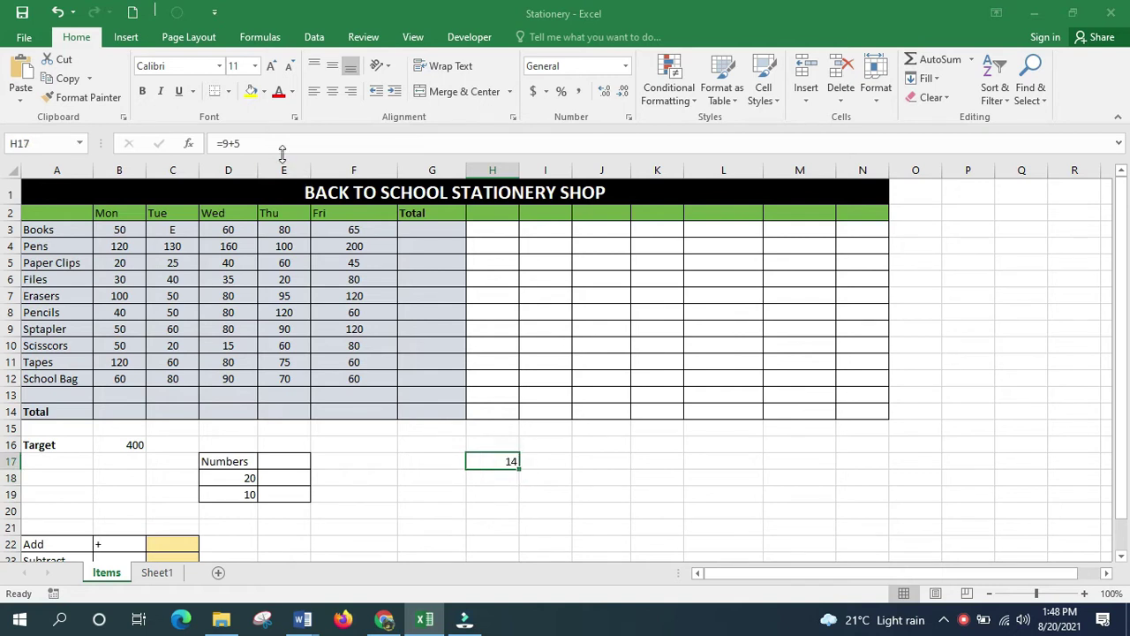
left_click(254, 144)
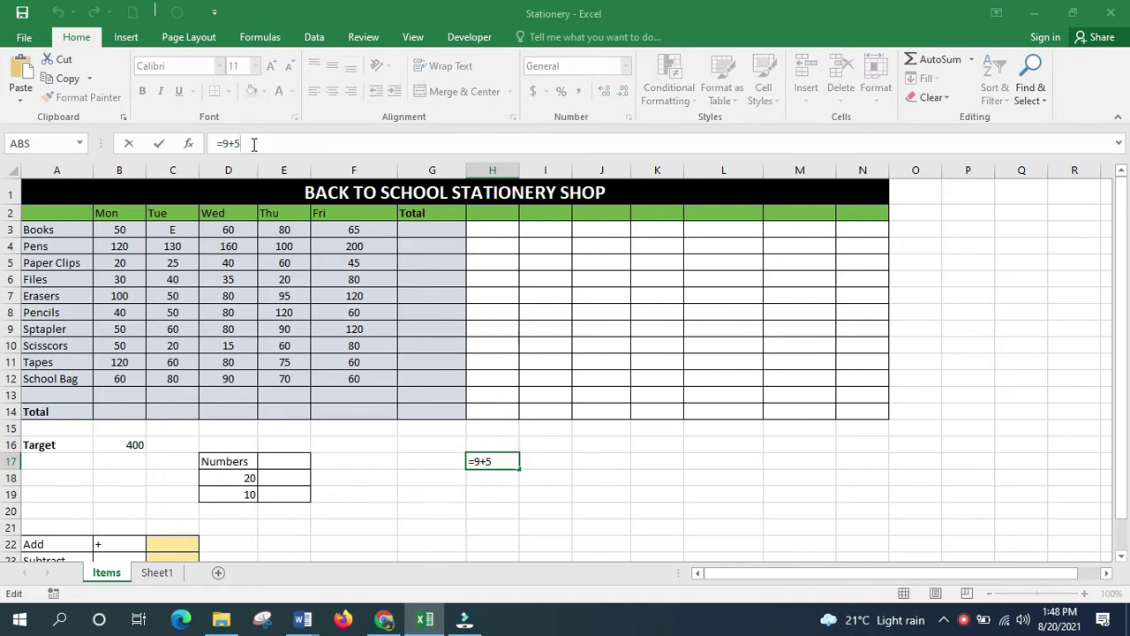
key("BackSpace")
type("9")
key("Return")
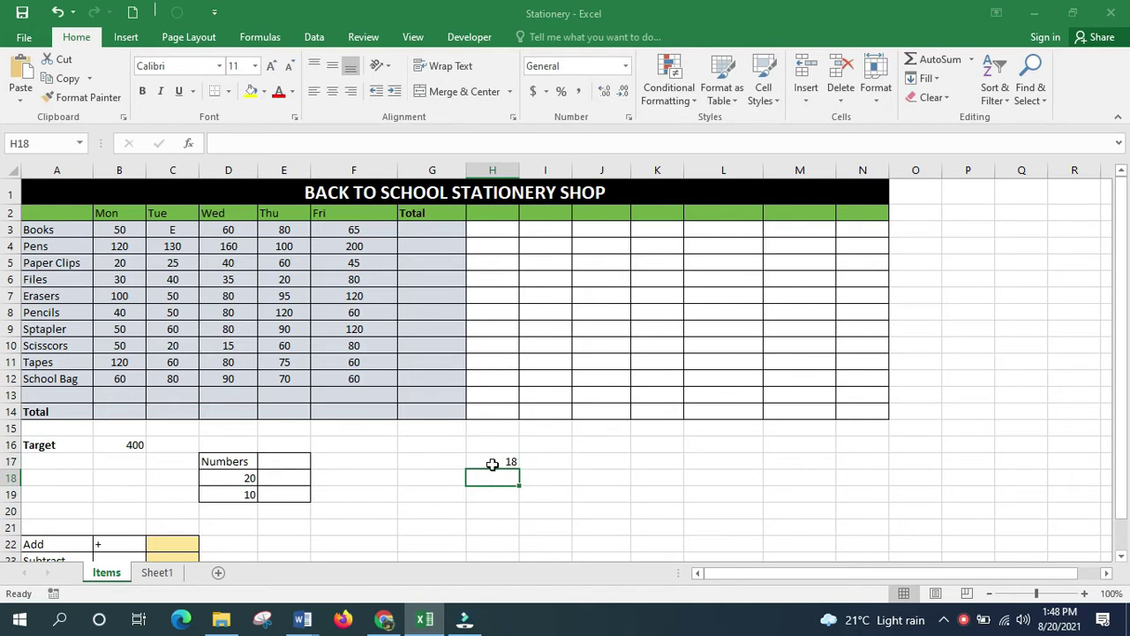
Step: Change the operator in H17's formula to multiplication so it reads =9*9
left_click(492, 464)
left_click(235, 143)
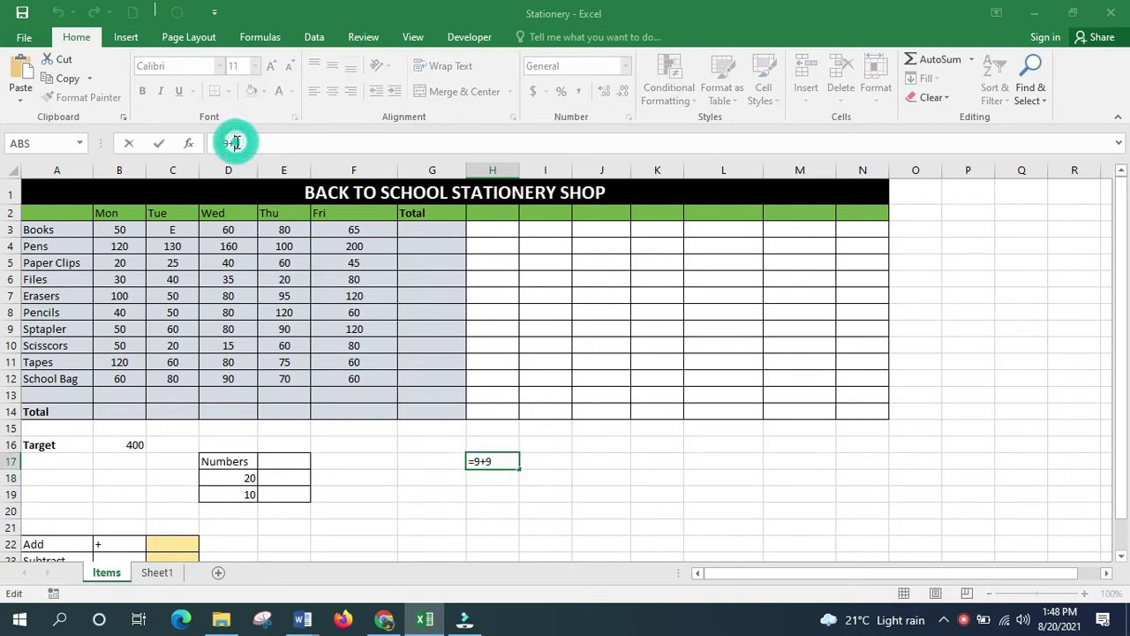
key("BackSpace")
type("*")
key("Return")
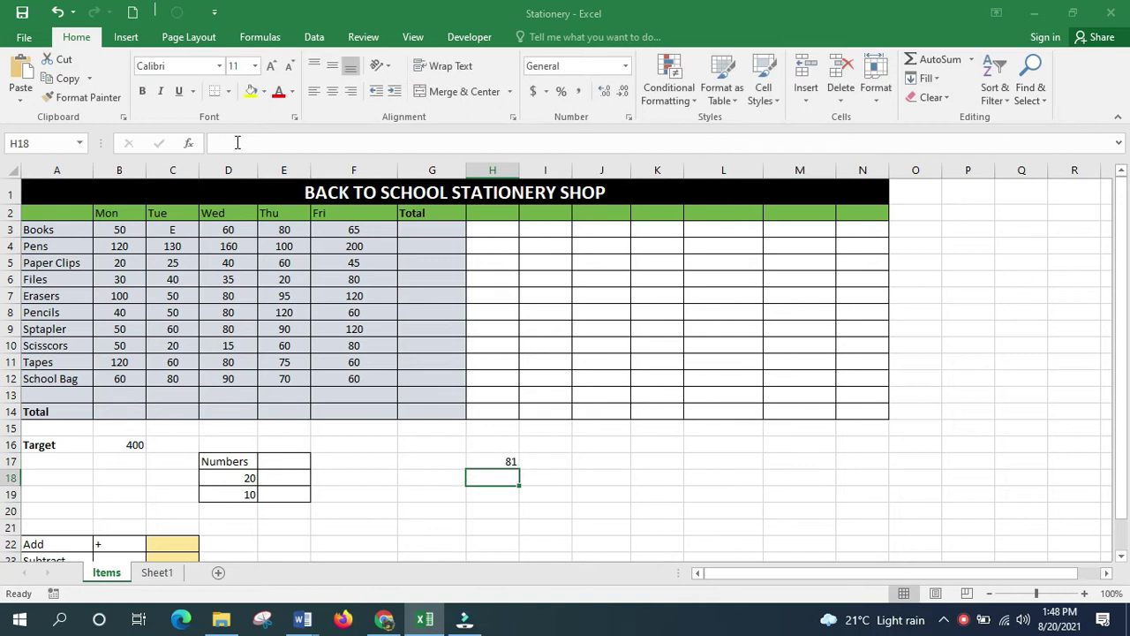
Step: Remove the leading equals sign from H17's formula, leaving 9*9 as plain text
left_click(485, 459)
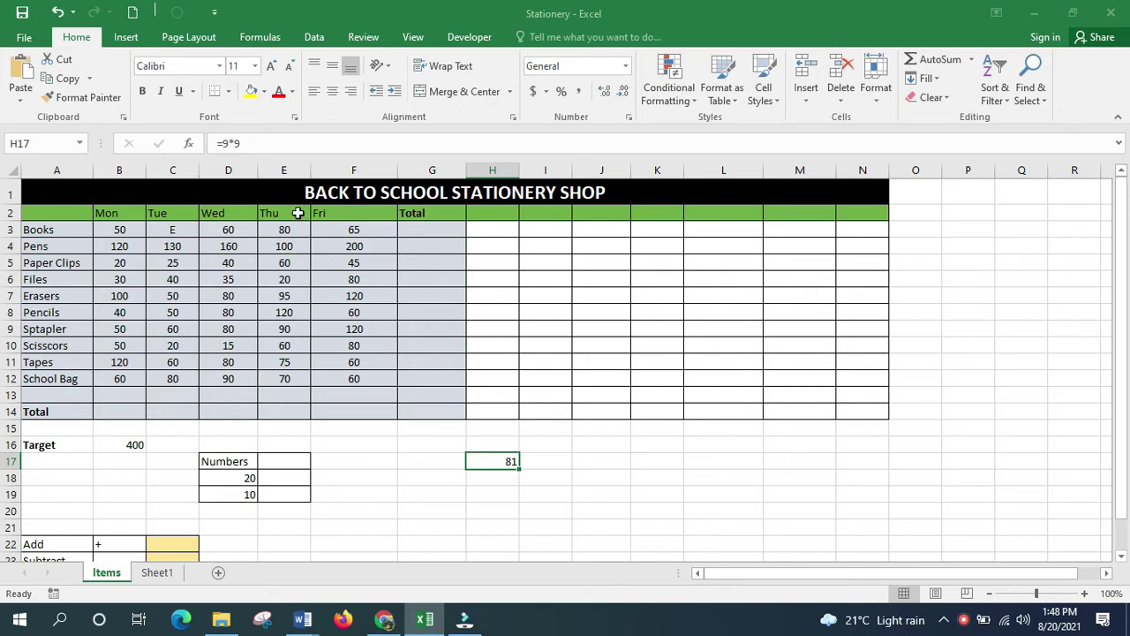
left_click(224, 143)
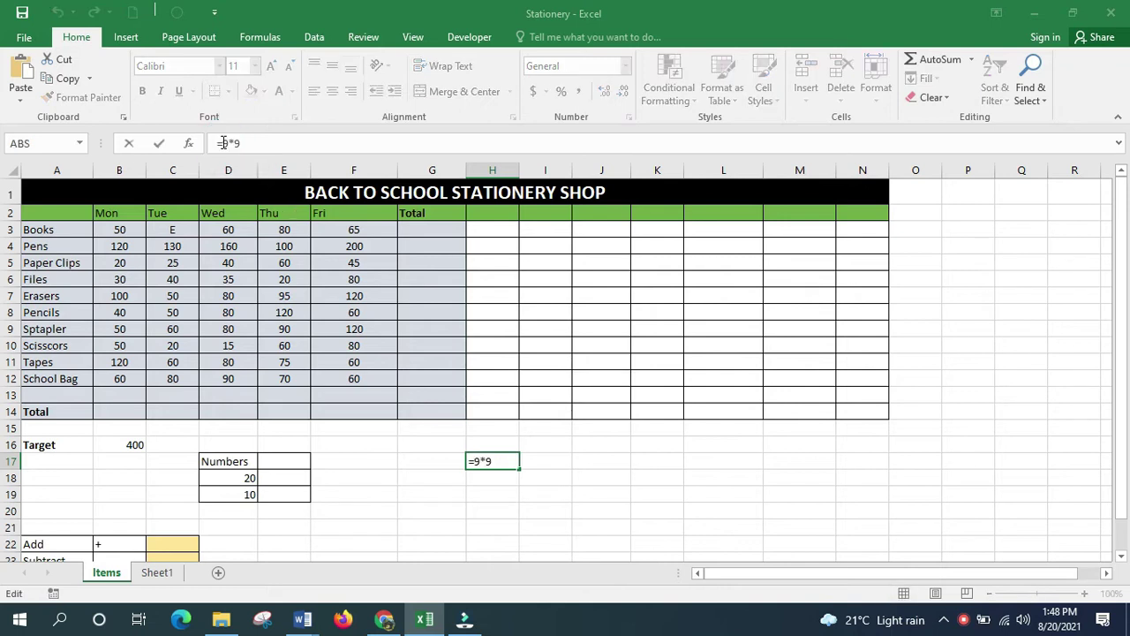
key("BackSpace")
key("Return")
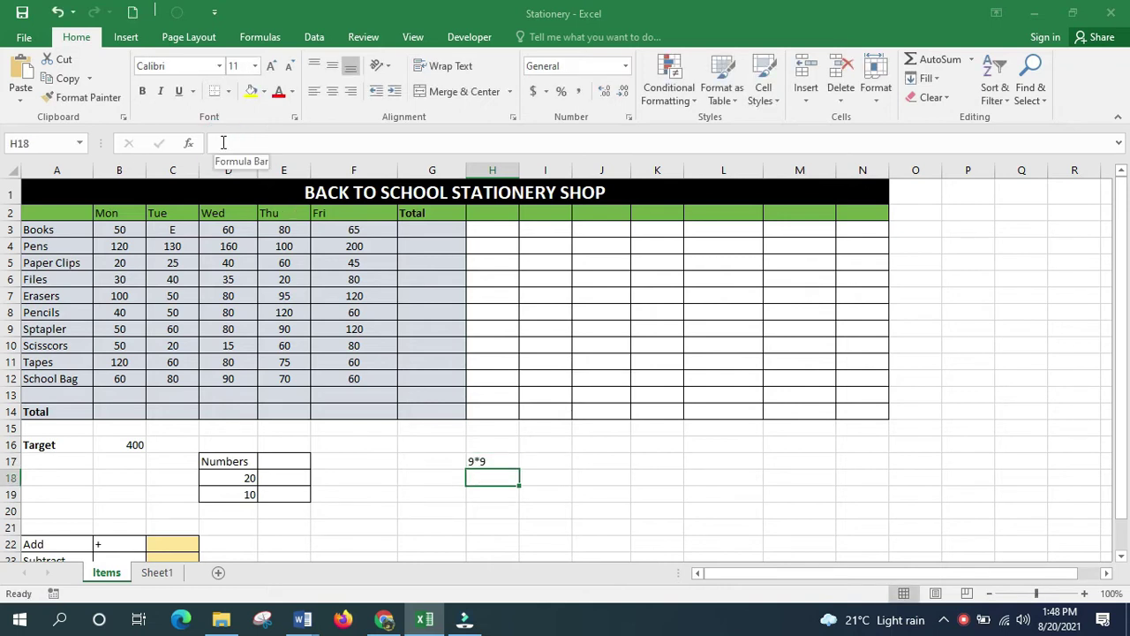
Step: Put the equals sign back in front of 9*9 in cell H17
left_click(476, 459)
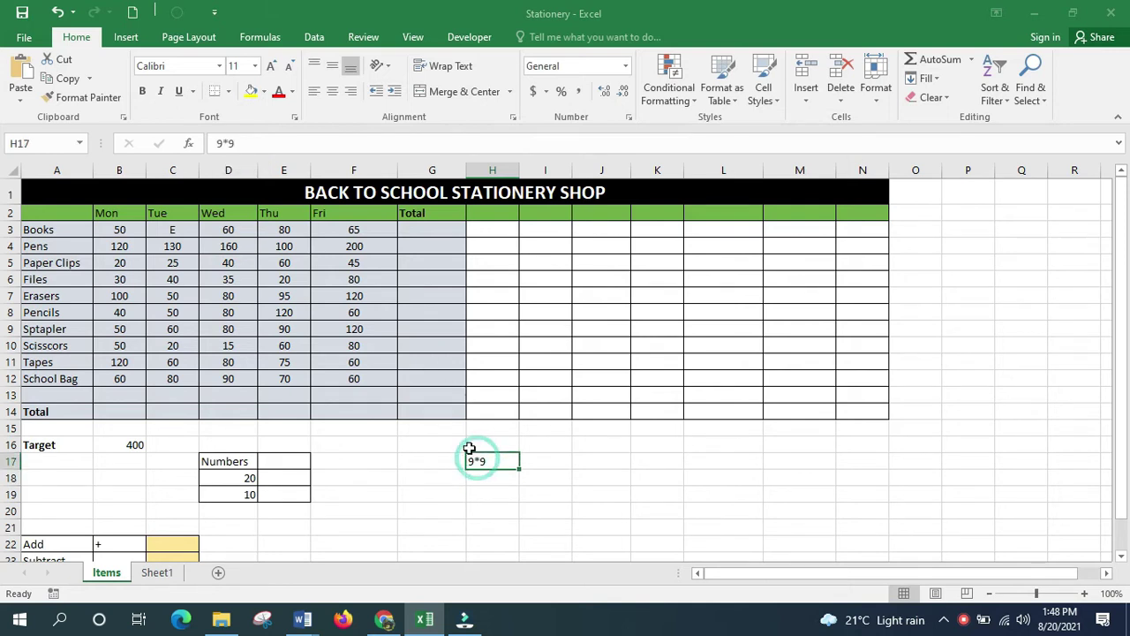
left_click(218, 142)
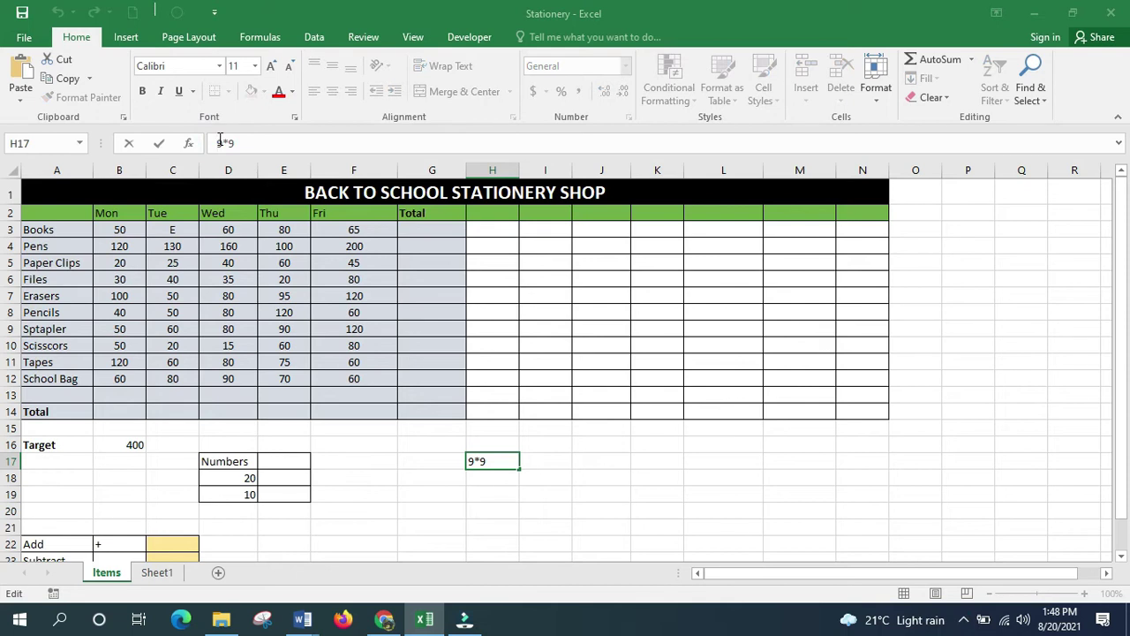
type("=")
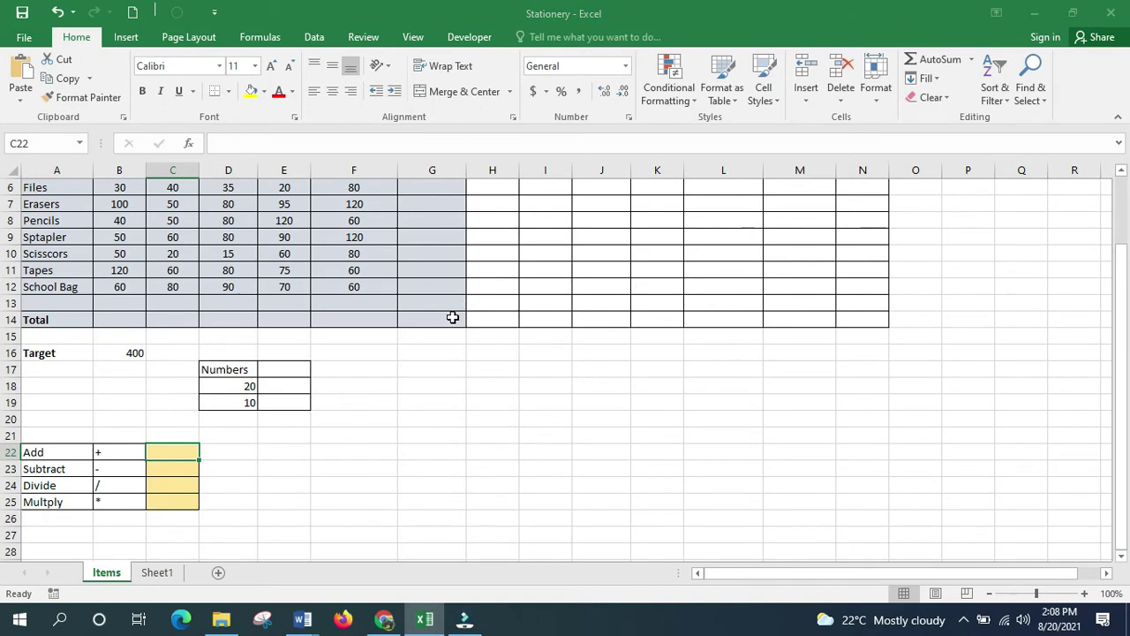
Step: Add the two values of the Numbers table in C22 with the literal formula =10+20
left_click_drag(249, 389, 246, 400)
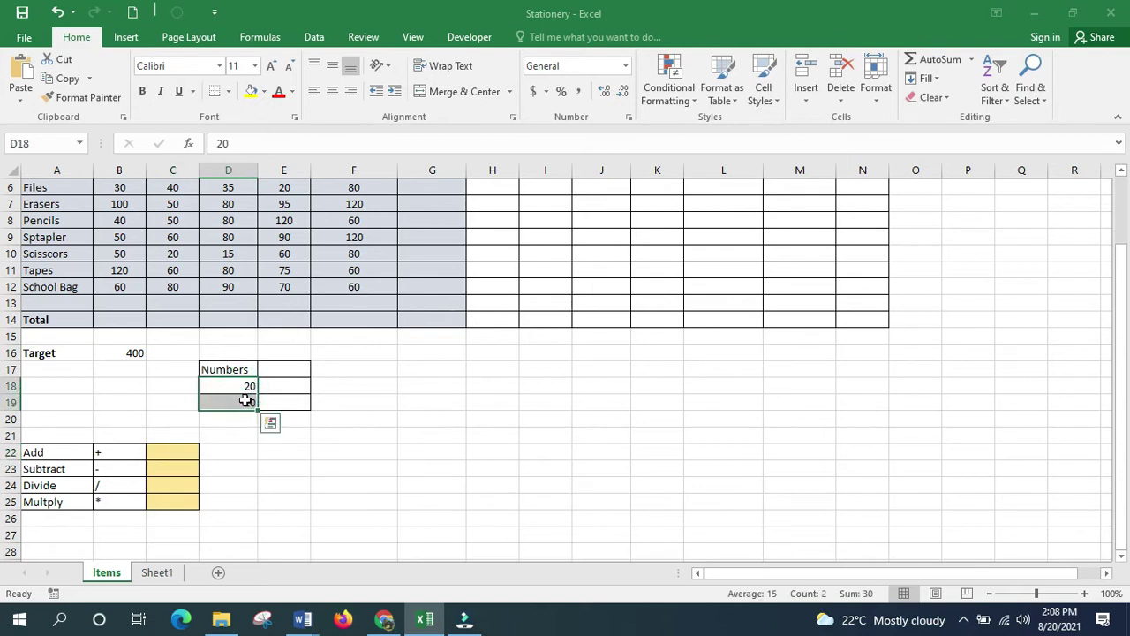
left_click(170, 452)
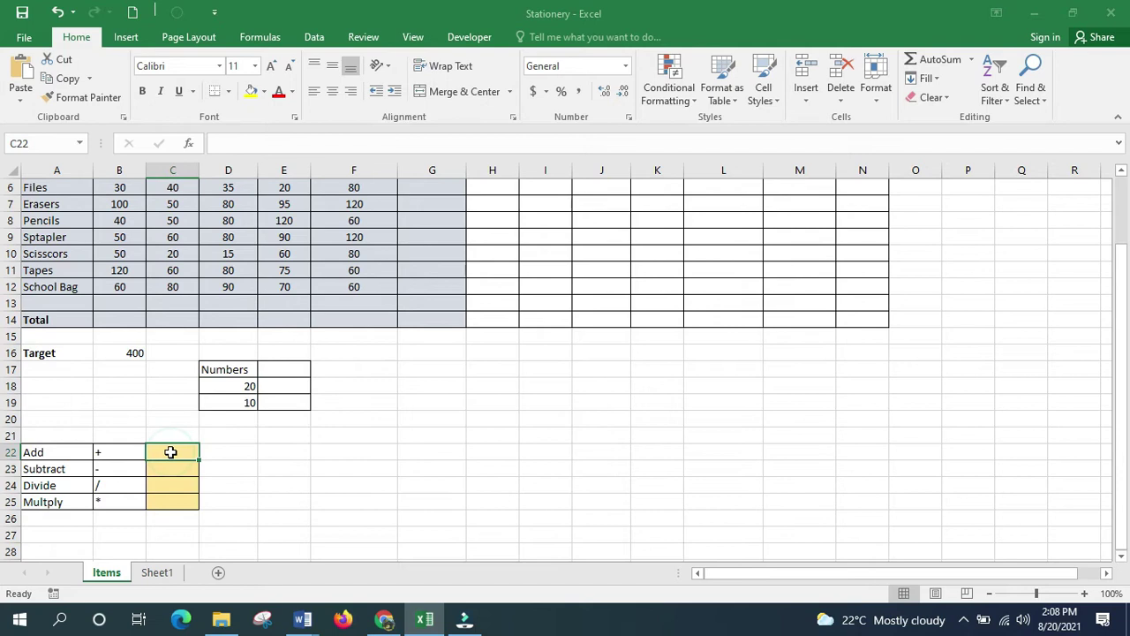
type("=10+20")
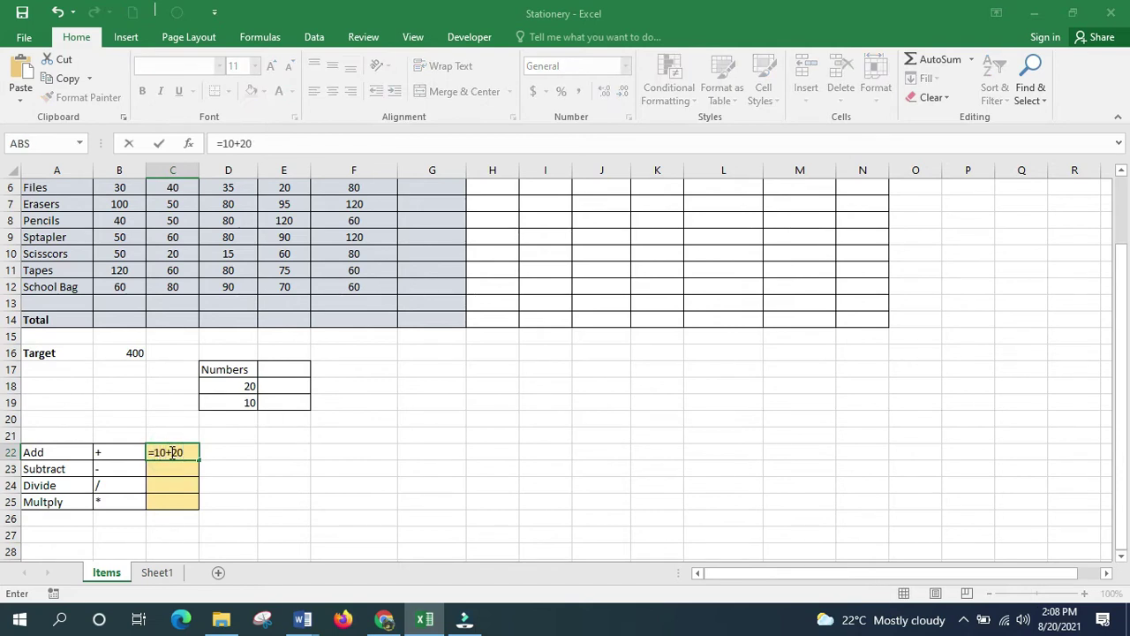
key("Return")
Step: Enter the formula =D18+D19 in the Add result cell C22, using references to the two numbers
left_click(170, 452)
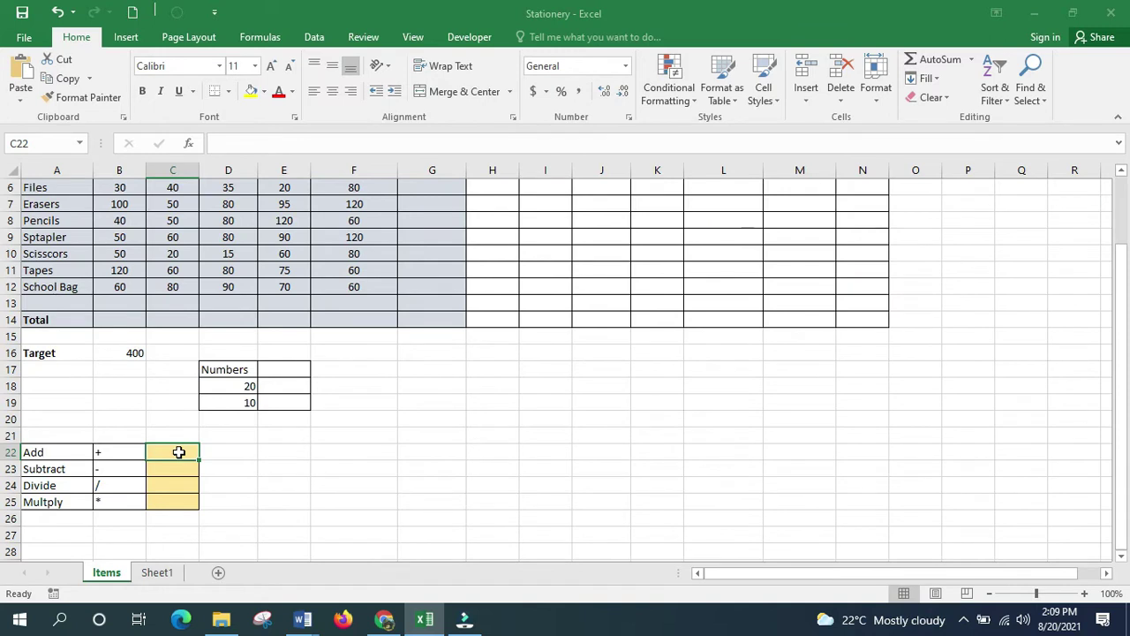
type("=")
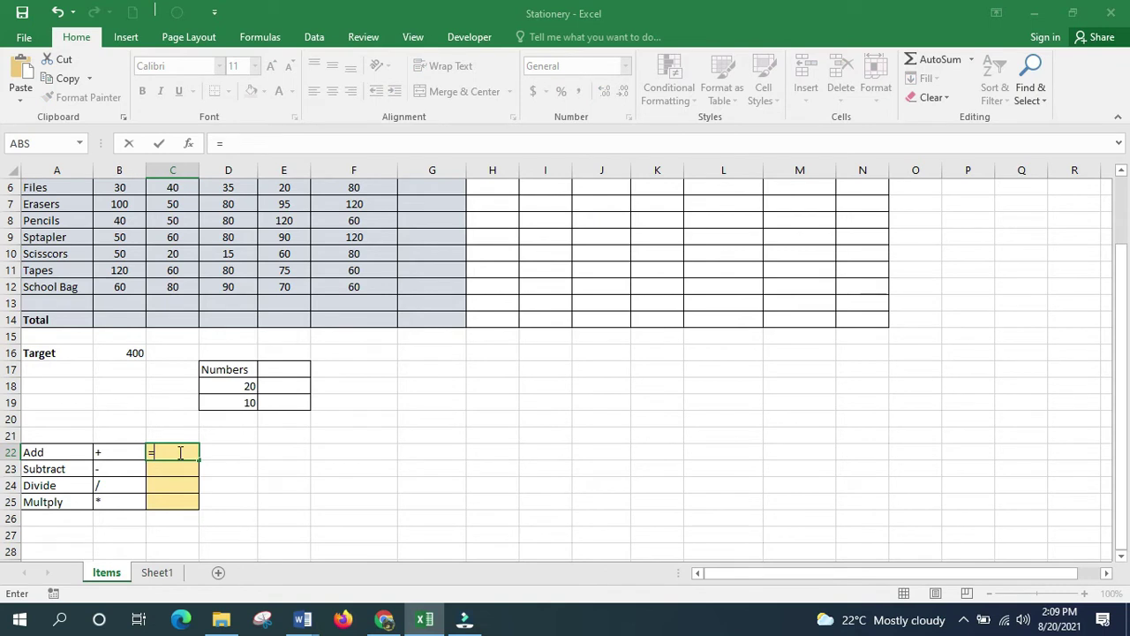
left_click(230, 386)
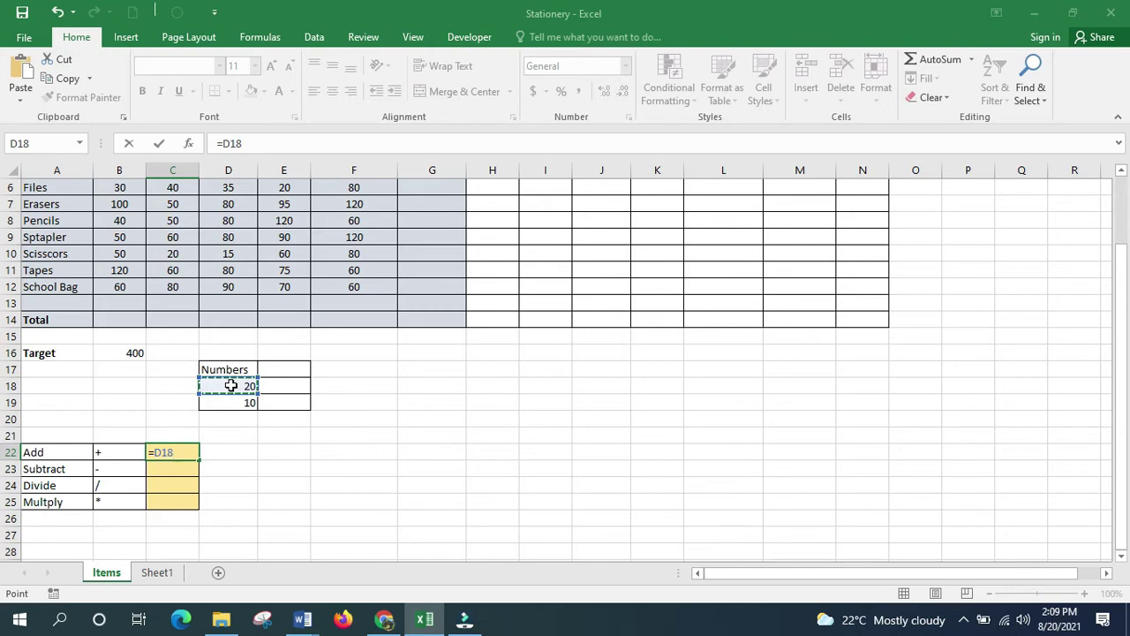
type("+")
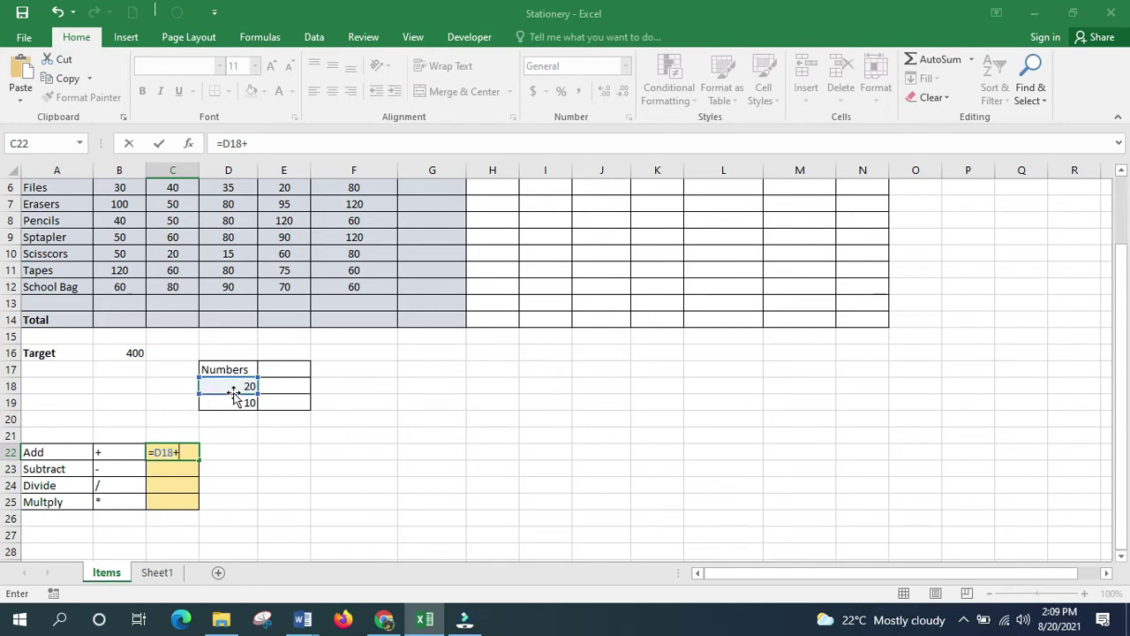
left_click(239, 404)
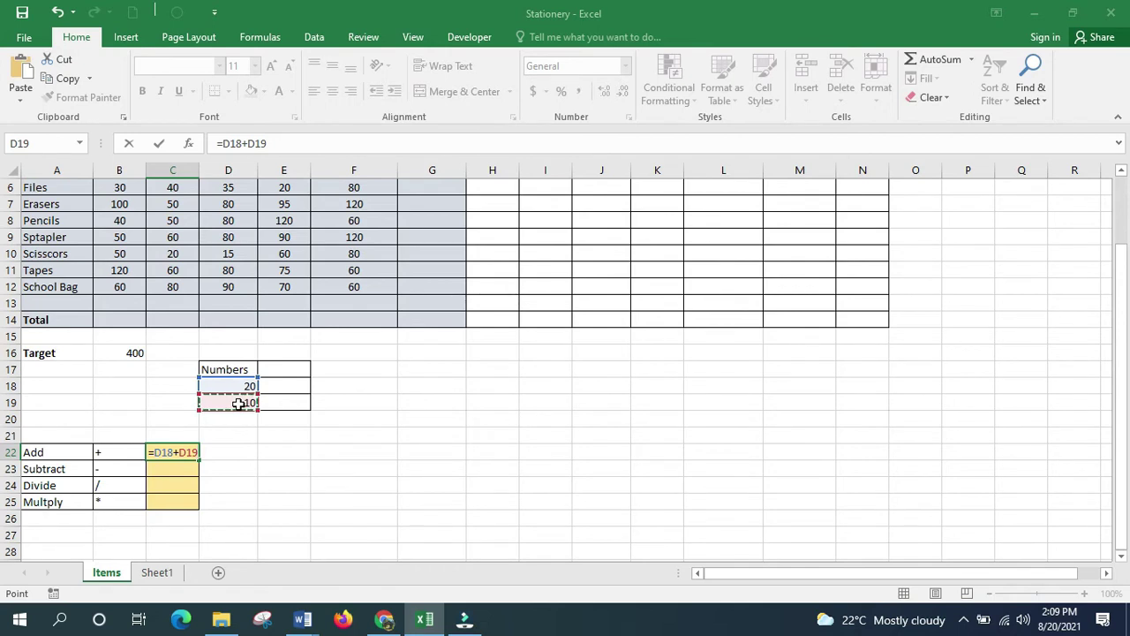
key("Return")
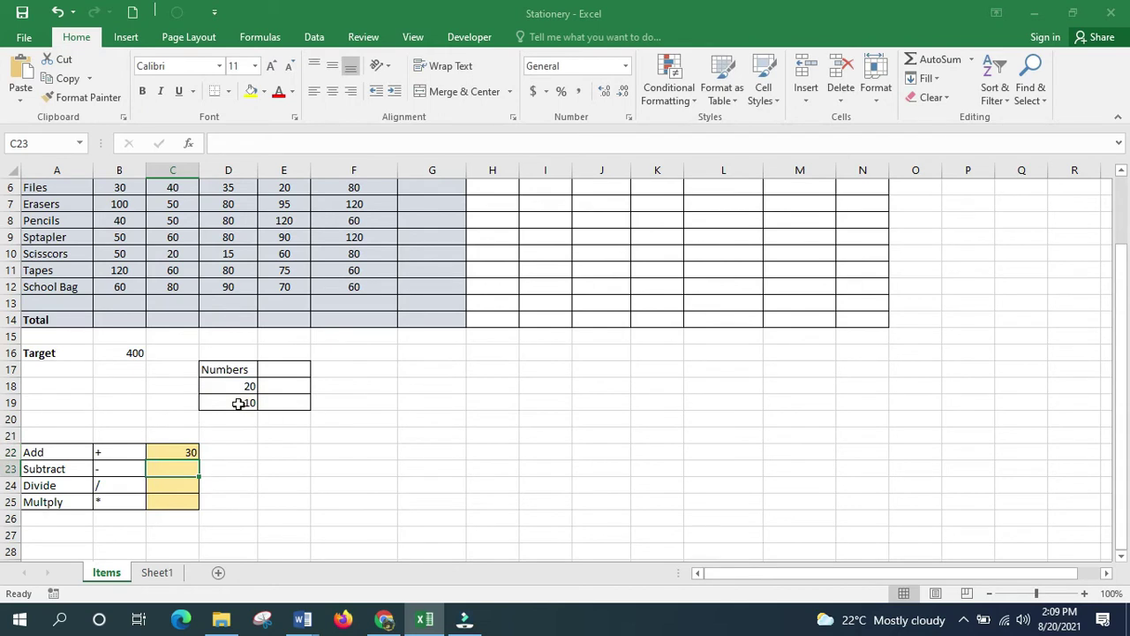
Step: Set the second number in the Numbers table, cell D19, to 40
left_click(251, 402)
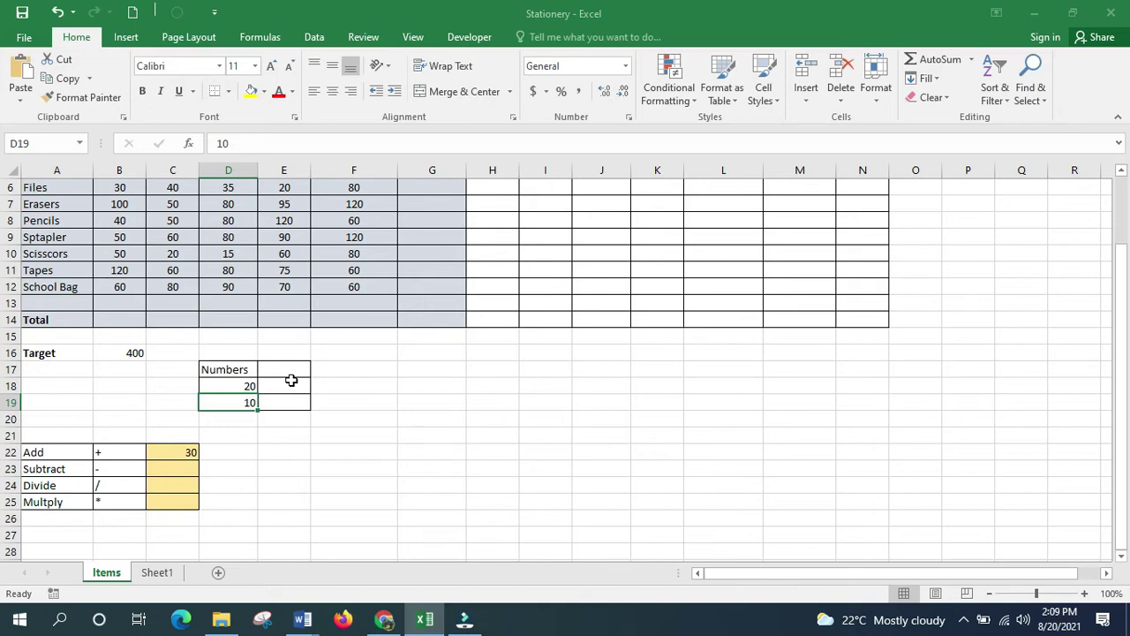
type("40")
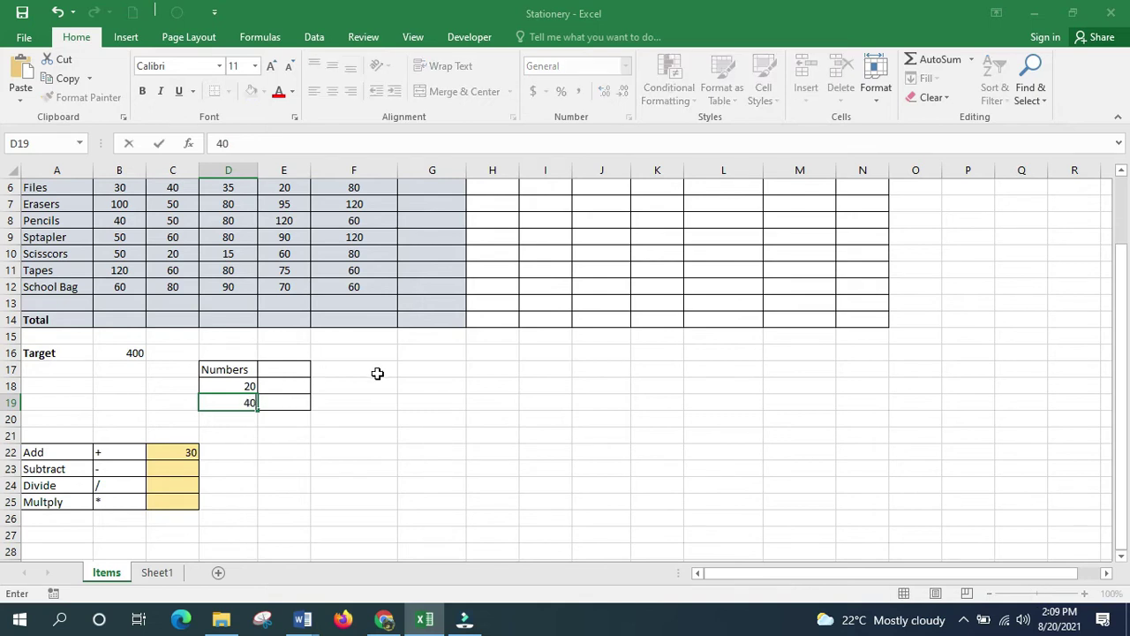
key("Return")
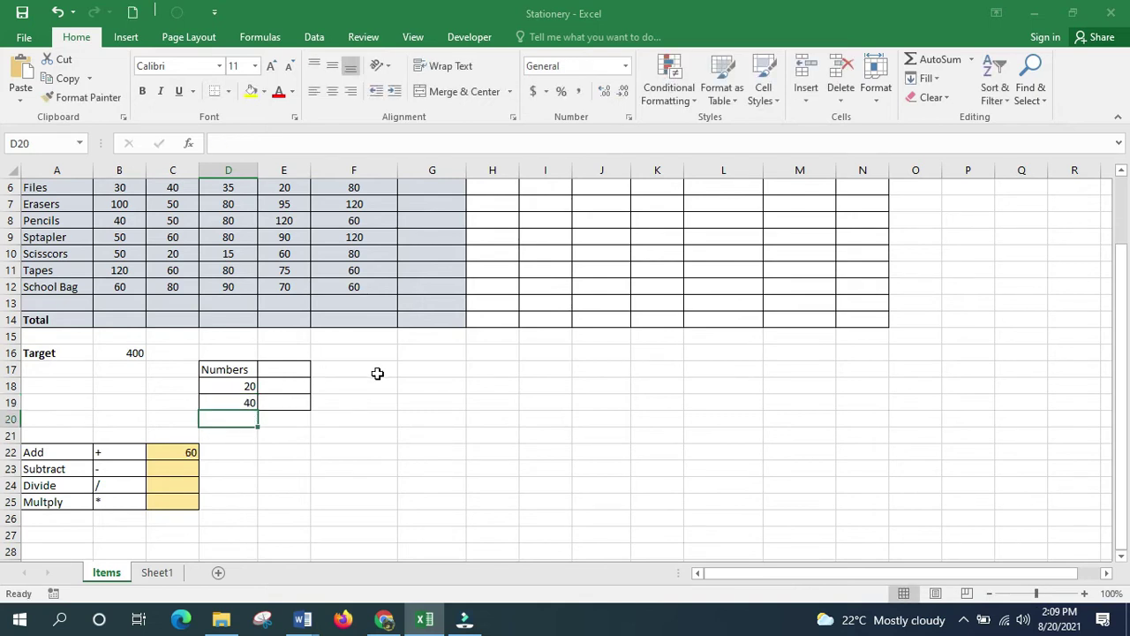
Step: Set the first number in D18 to 70 and check the Add formula in C22
left_click(229, 386)
type("70")
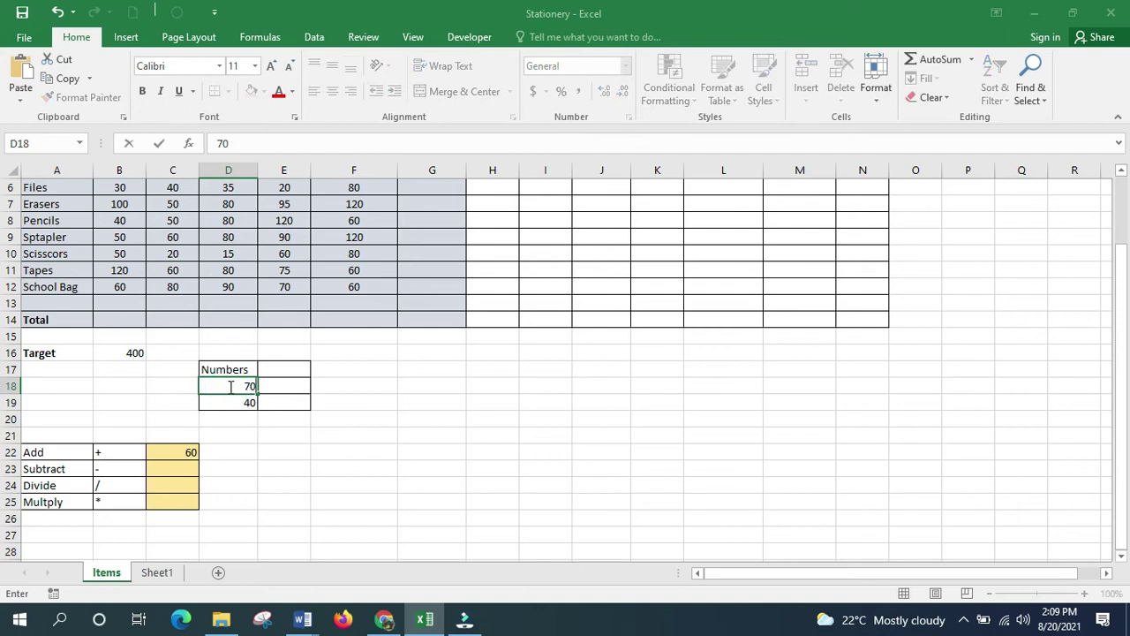
key("Return")
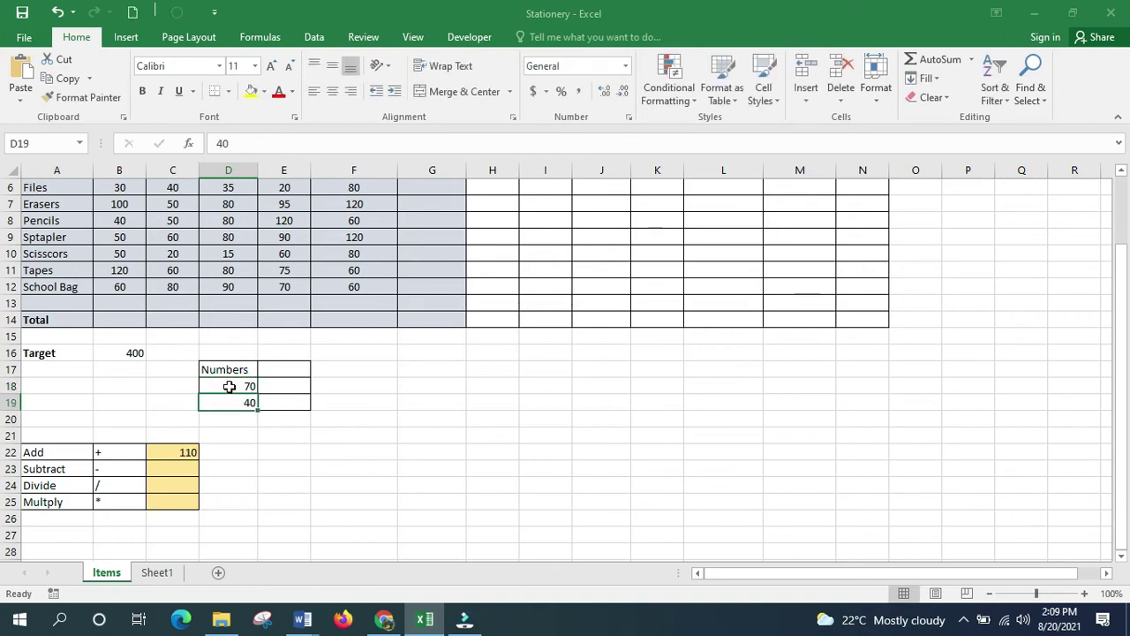
left_click(177, 451)
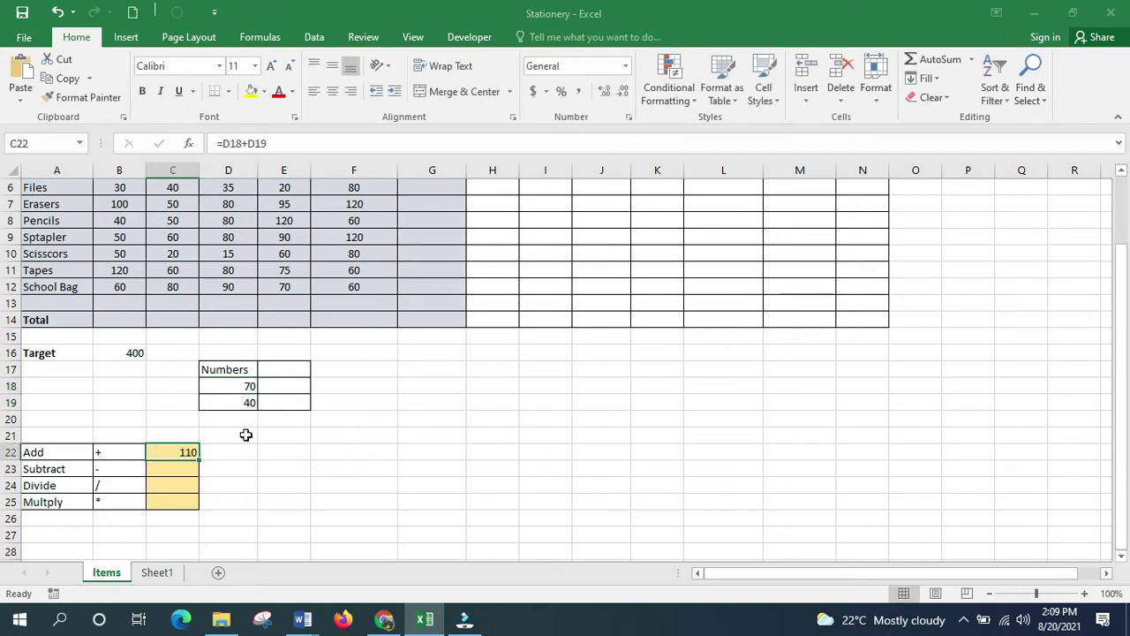
Step: Replace the number in D18 with the letter E and inspect the Add formula cell C22
left_click(234, 389)
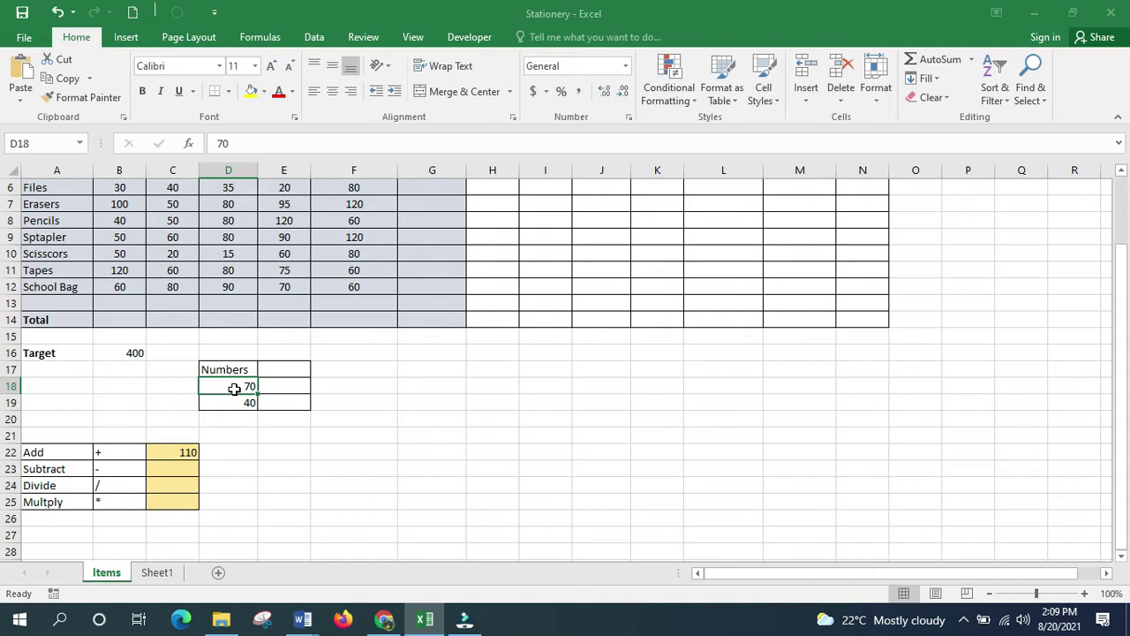
type("E")
key("Return")
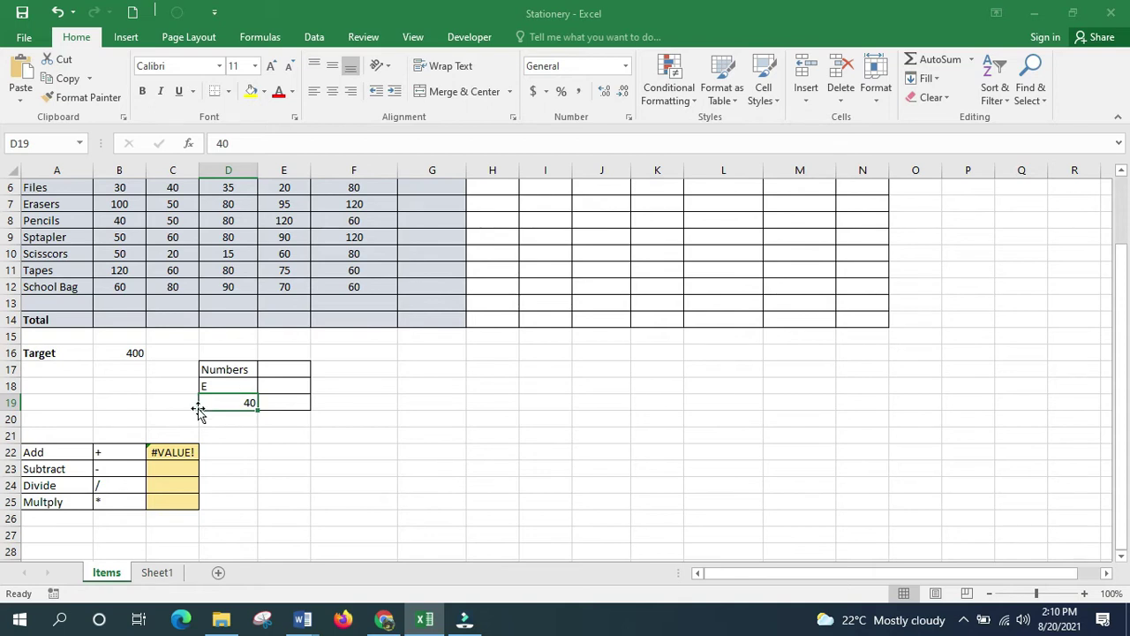
left_click(176, 450)
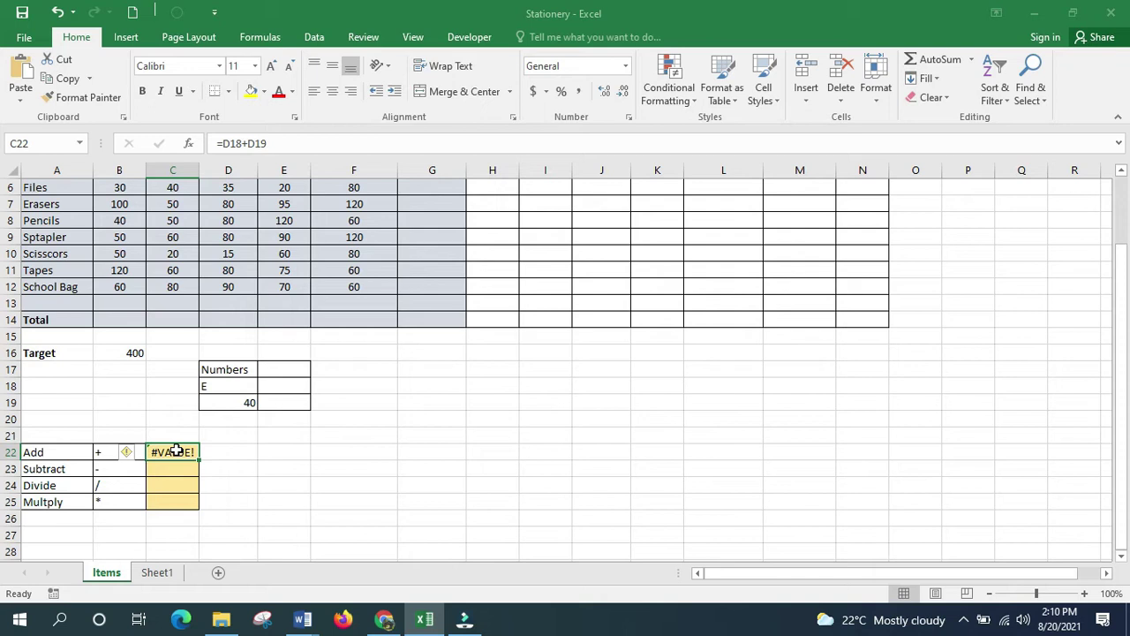
Step: Set the first number in the Numbers table, cell D18, to 5
left_click(227, 389)
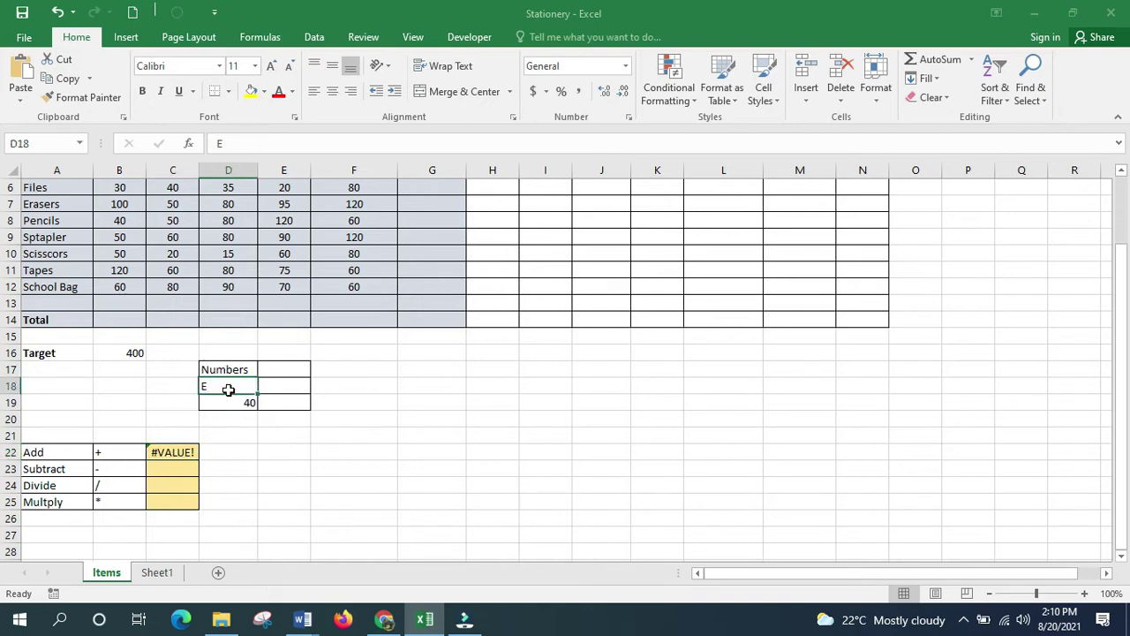
type("5")
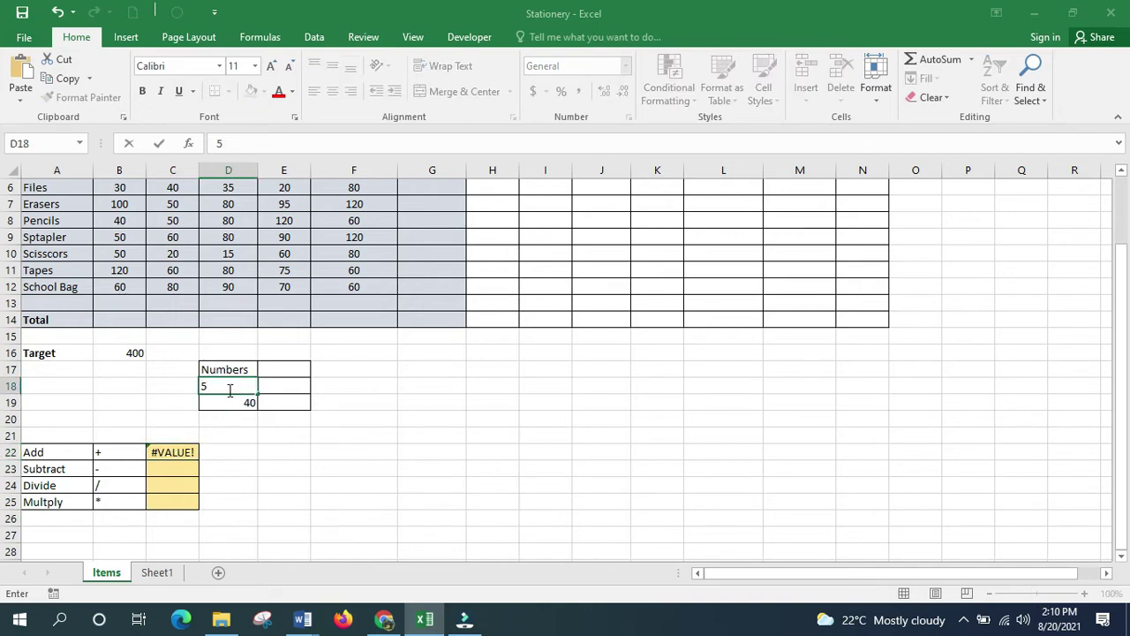
key("Return")
Step: Enter the formula =D18-D19 in the Subtract result cell C23
left_click(172, 468)
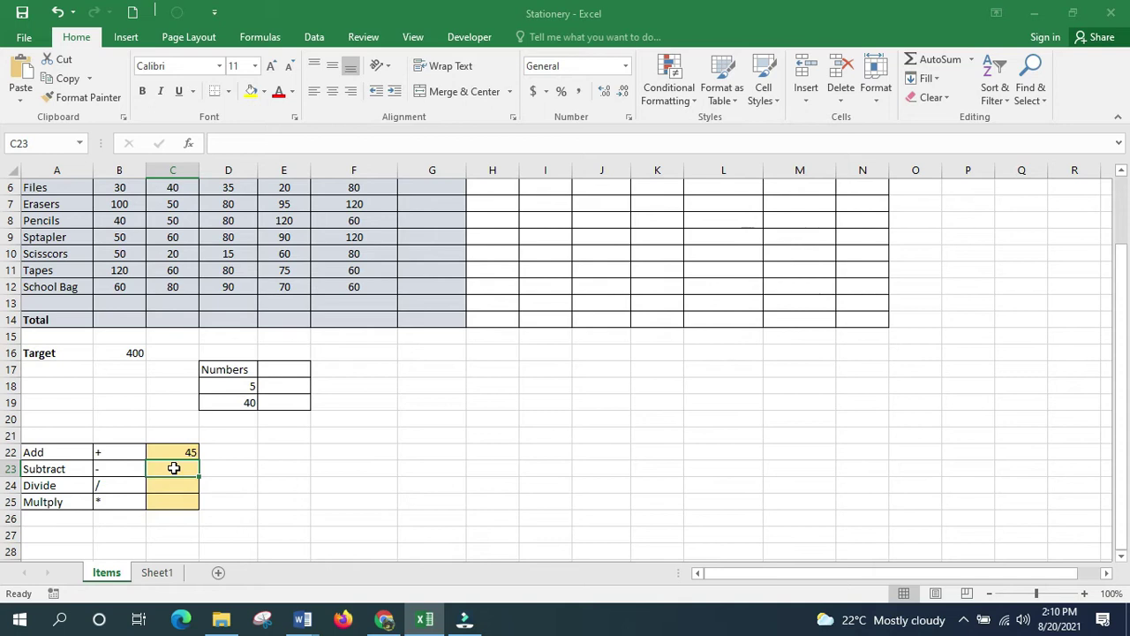
type("=")
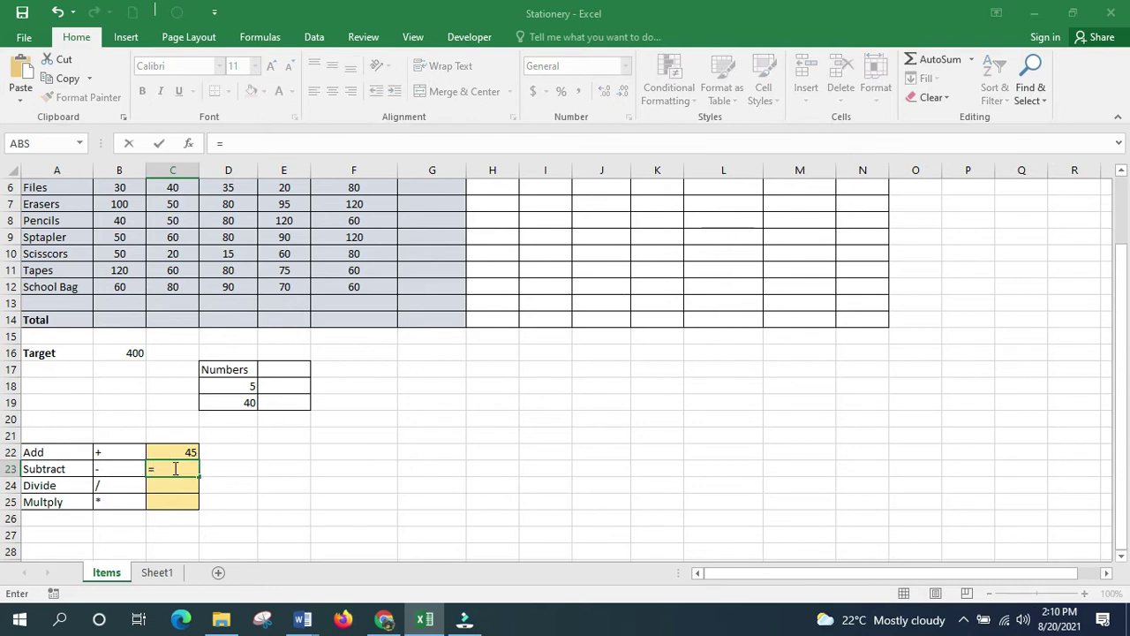
left_click(222, 389)
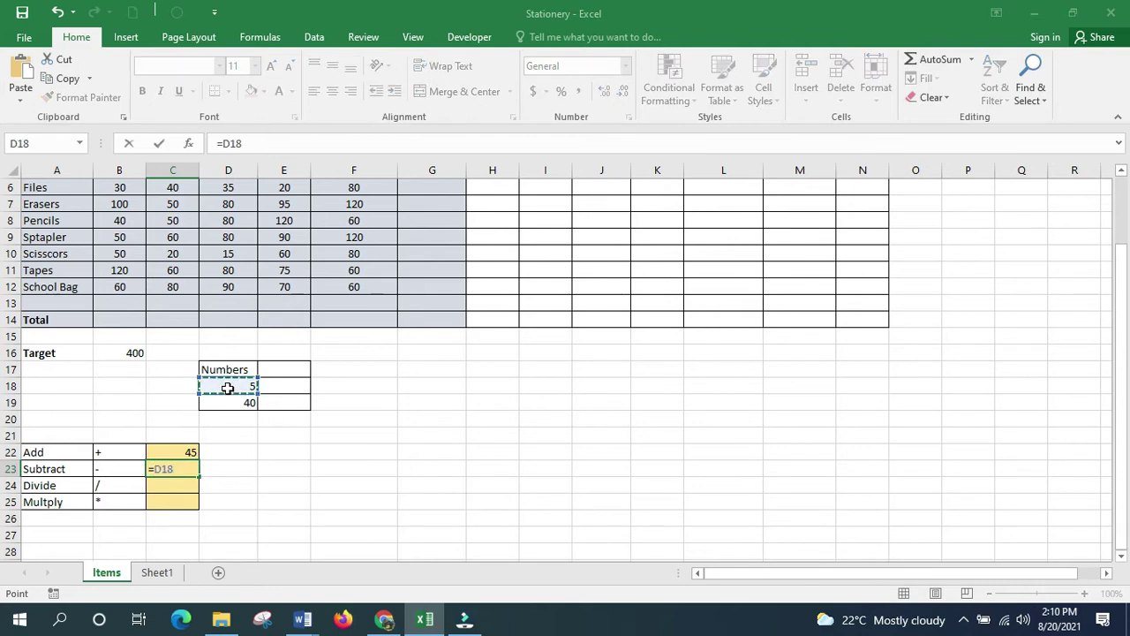
key("BackSpace")
key("BackSpace")
key("BackSpace")
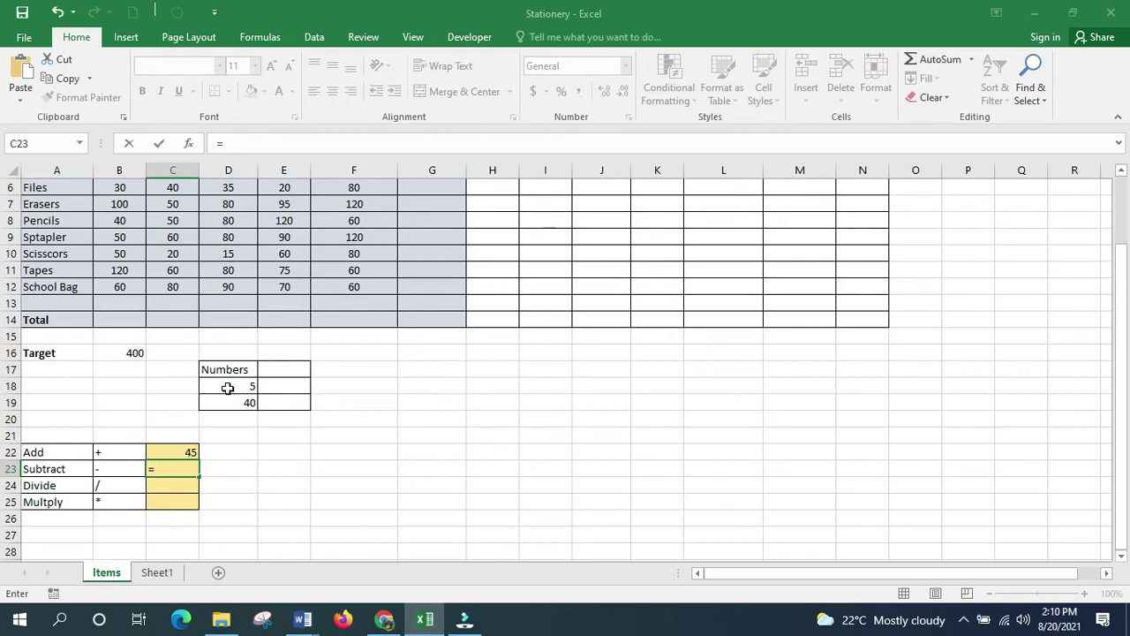
type("D18")
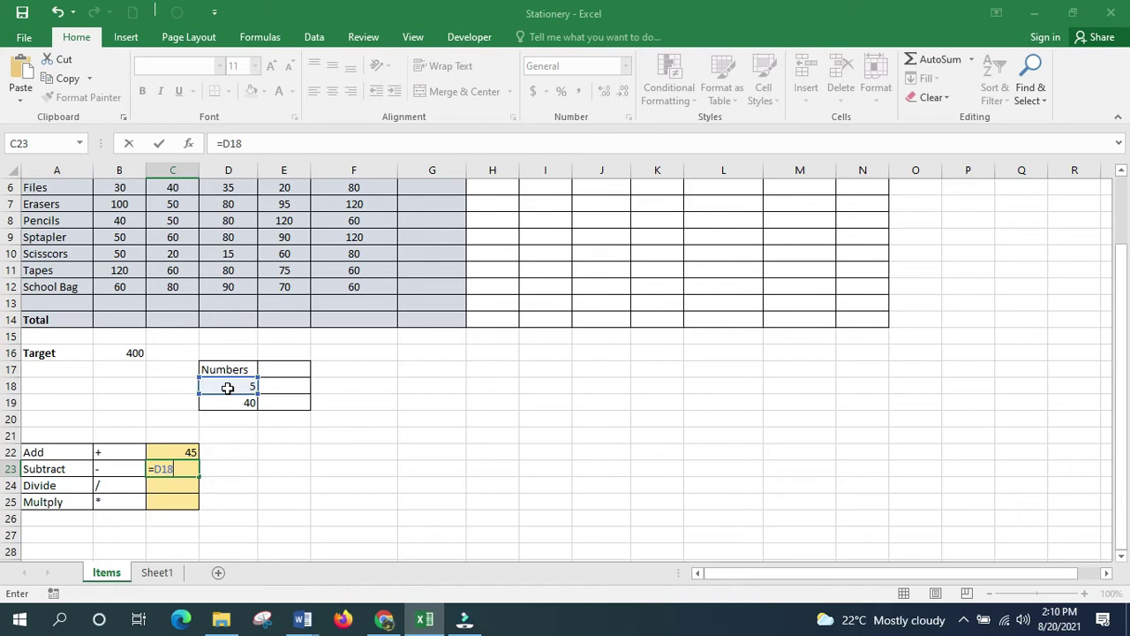
type("-D19")
key("Return")
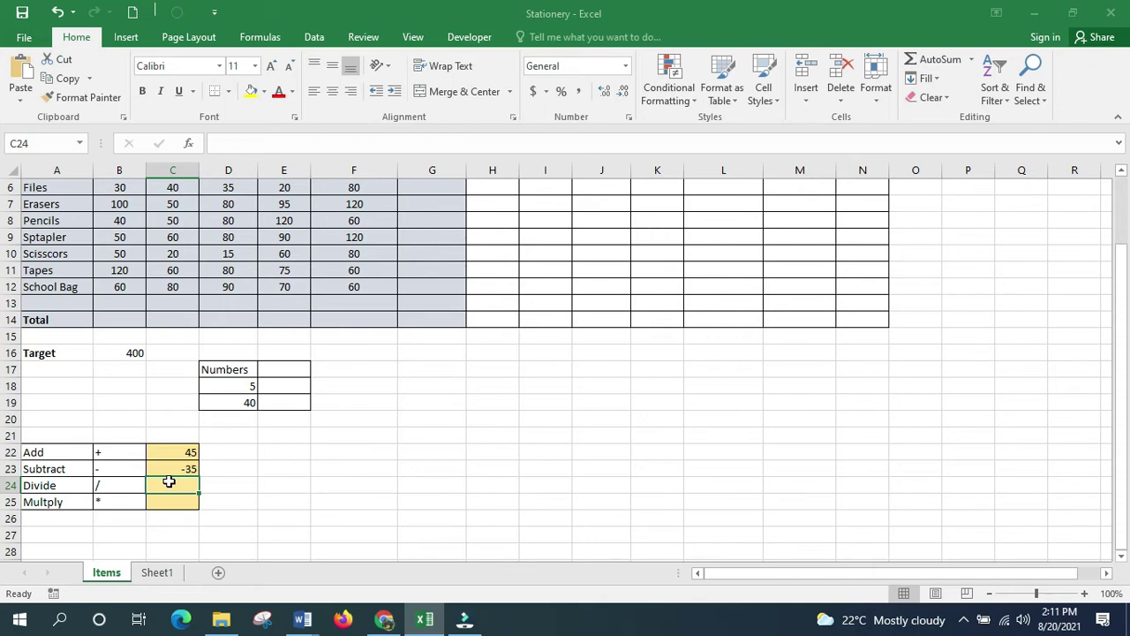
Step: Enter the formula =d18*d19 in the Divide result cell C24 and select that cell
type("=")
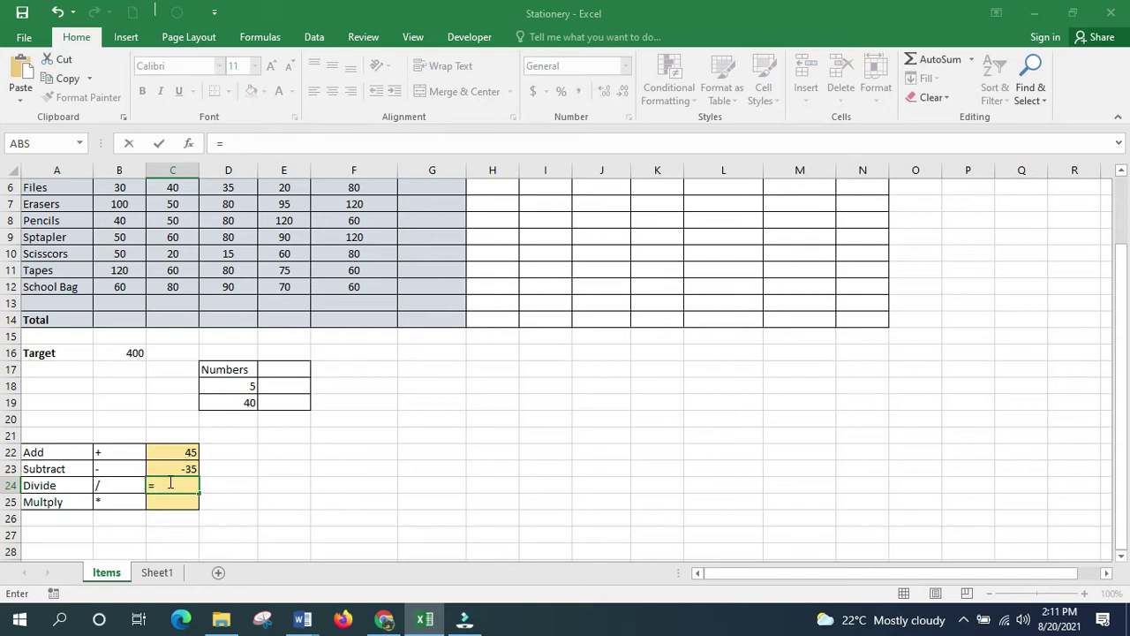
type("d18")
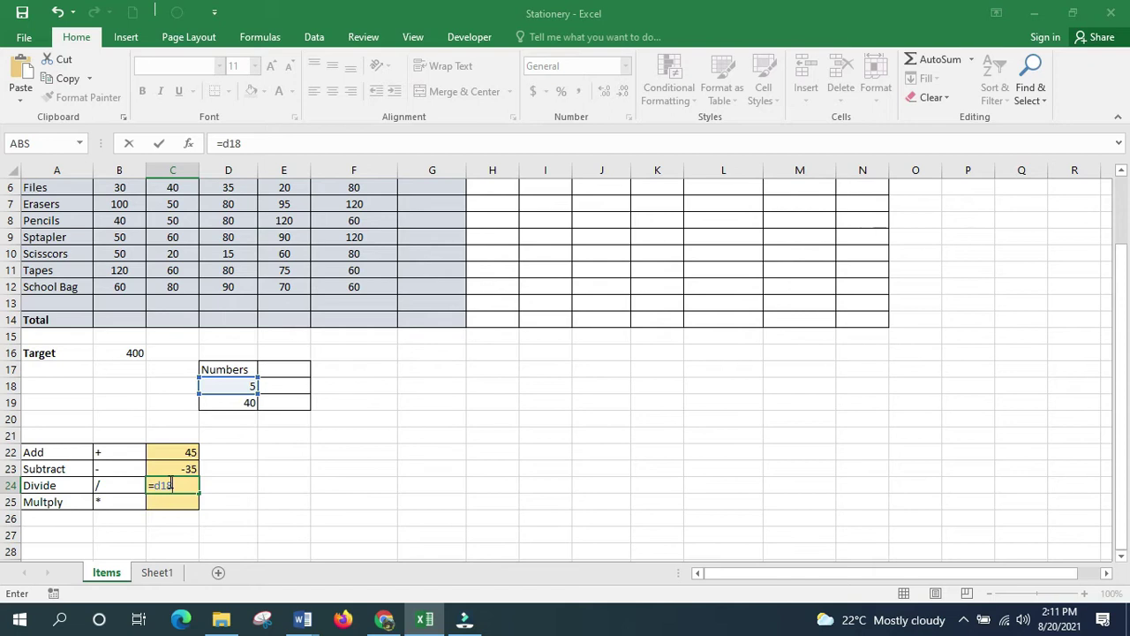
type("*d19")
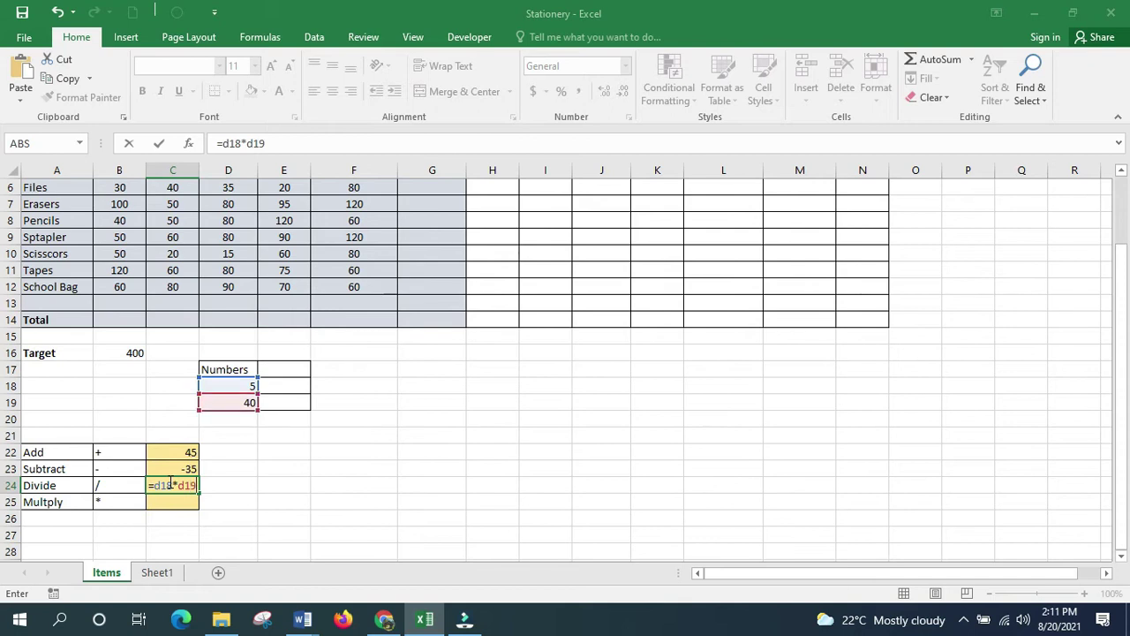
key("Return")
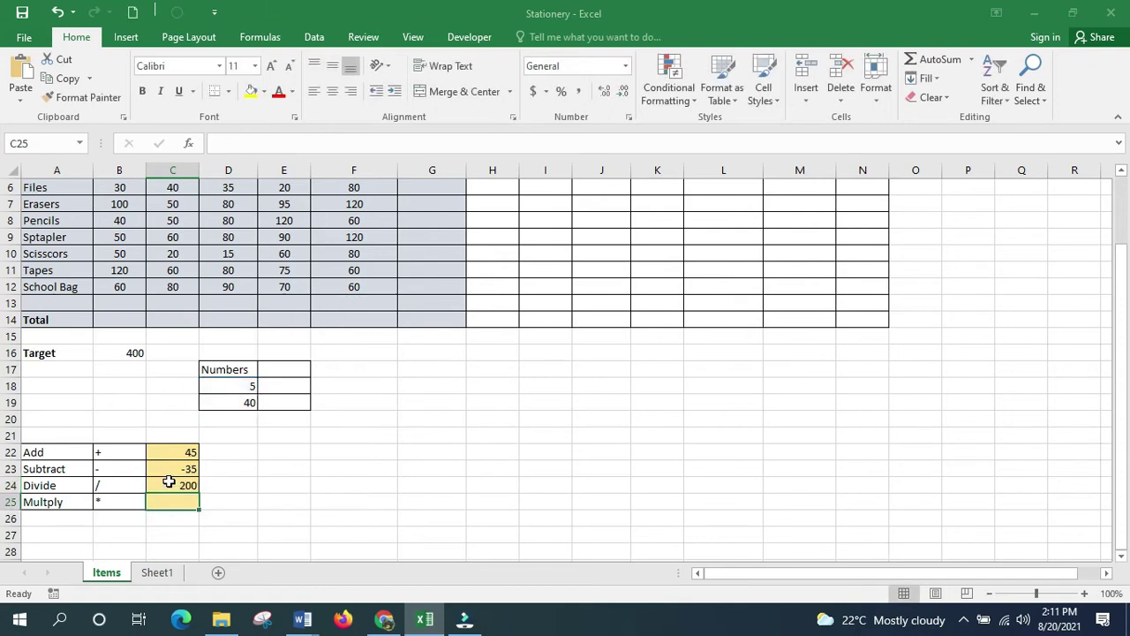
left_click(170, 484)
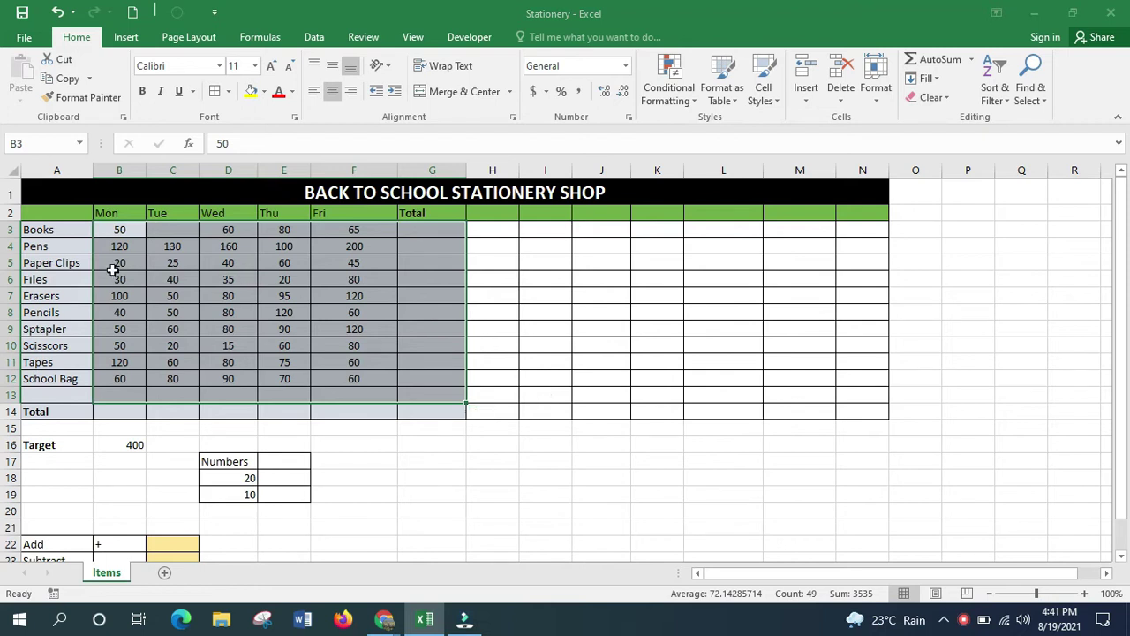
Step: Examine the stationery table's item names, day headers and daily figures, including the Books row and the Monday column
left_click_drag(44, 232, 46, 392)
left_click_drag(115, 214, 346, 210)
left_click_drag(424, 213, 848, 212)
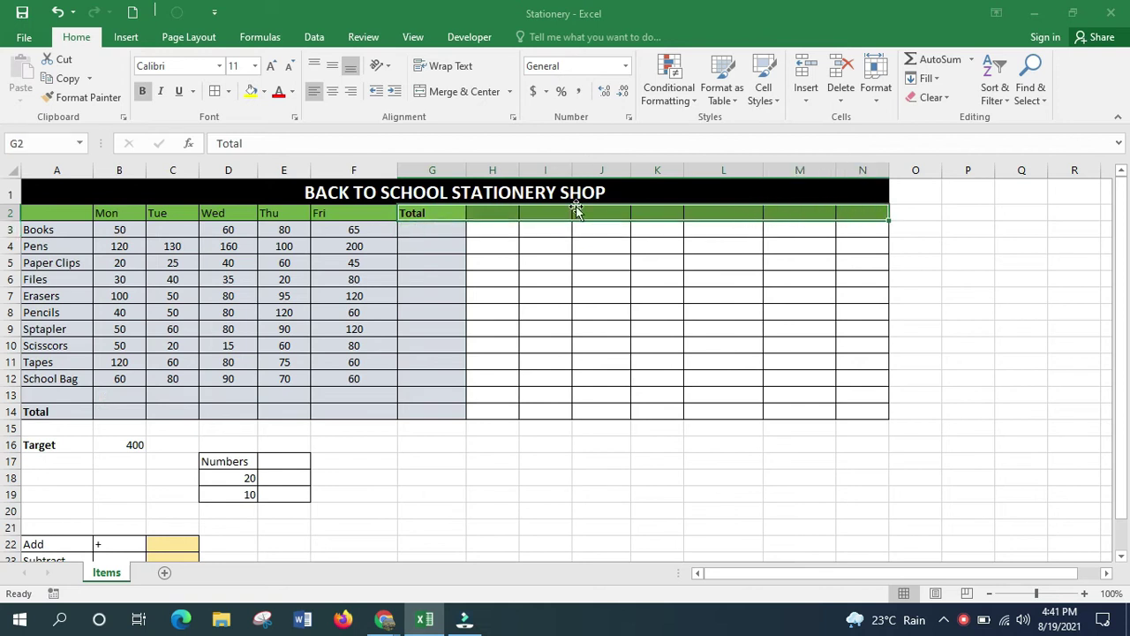
left_click(119, 231)
left_click_drag(219, 269, 351, 377)
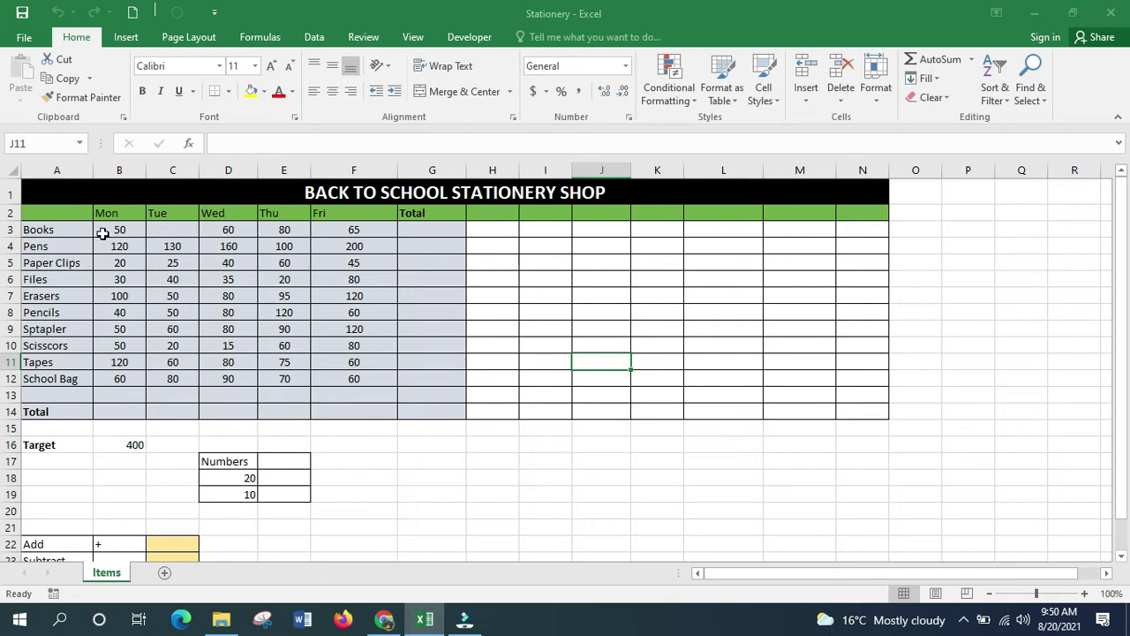
left_click_drag(103, 230, 405, 228)
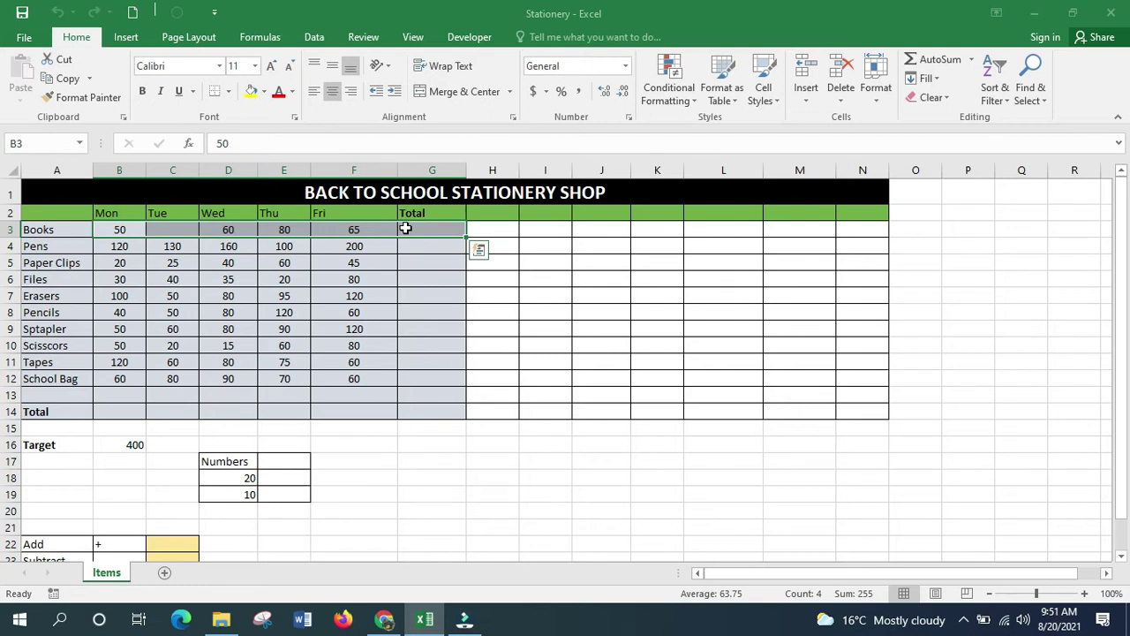
left_click(114, 228)
left_click_drag(115, 228, 114, 395)
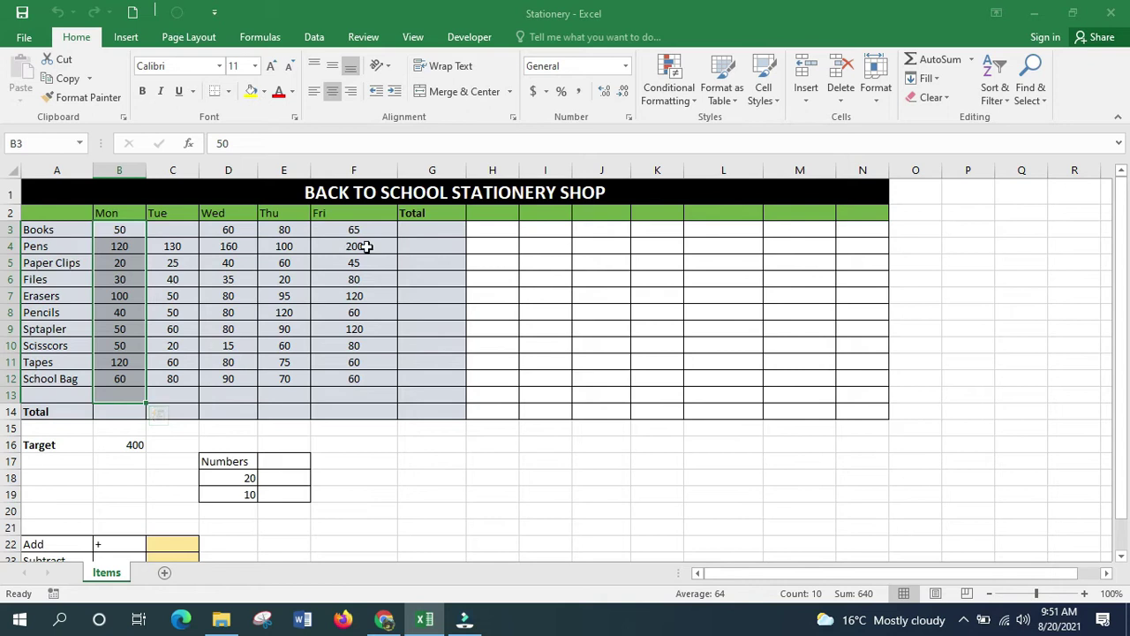
Step: Enter the formula =B3+D3+F3 in the Books total cell G3
left_click(434, 230)
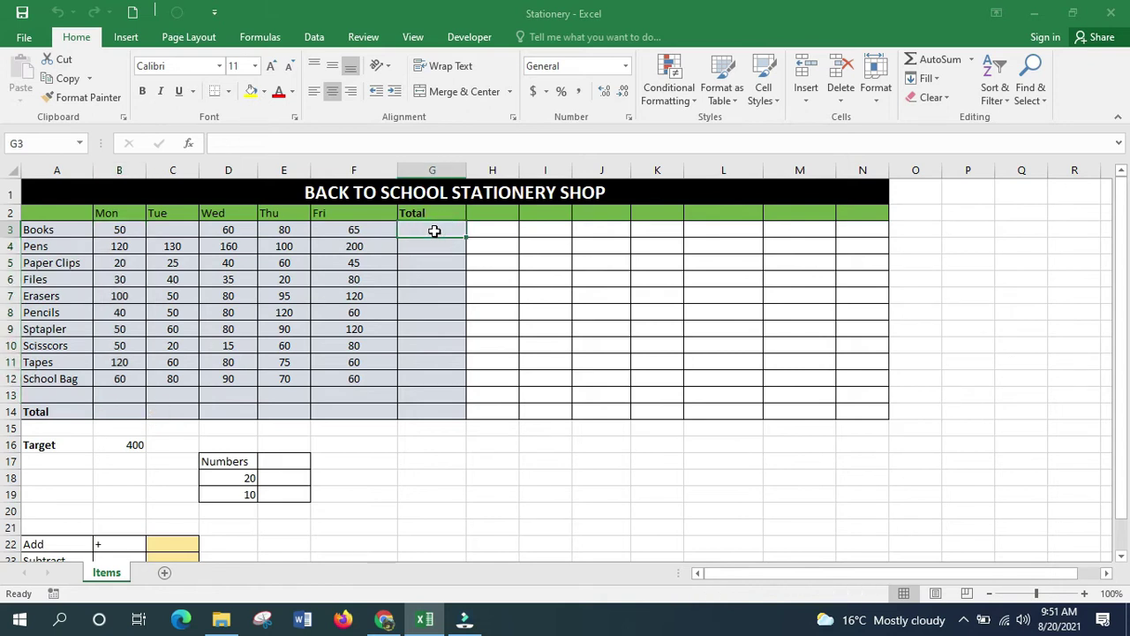
type("=")
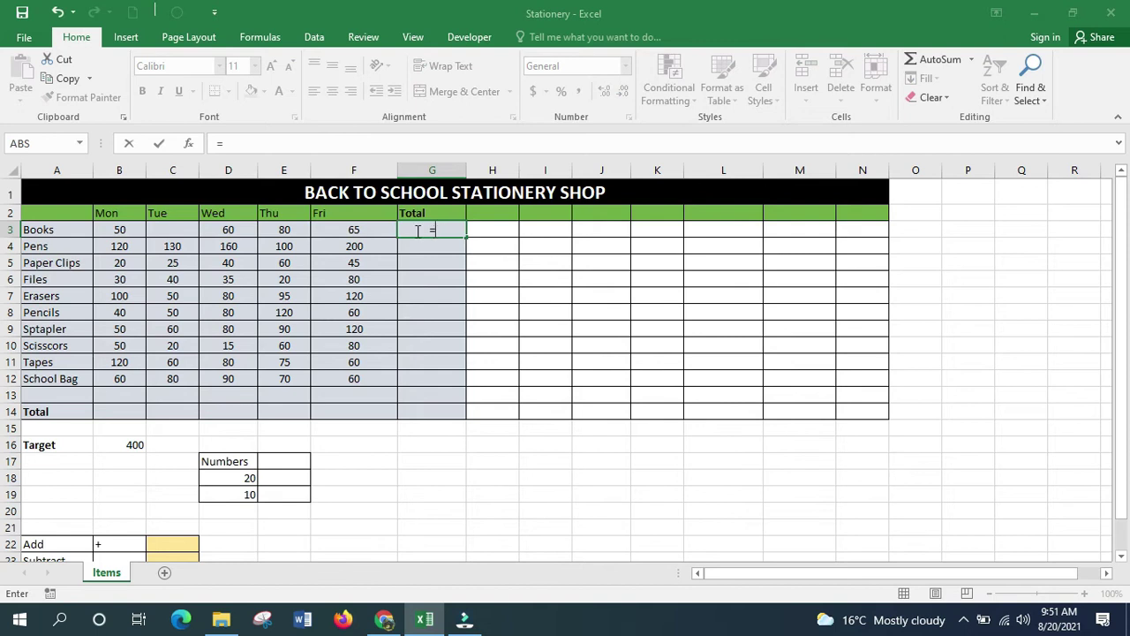
left_click(120, 230)
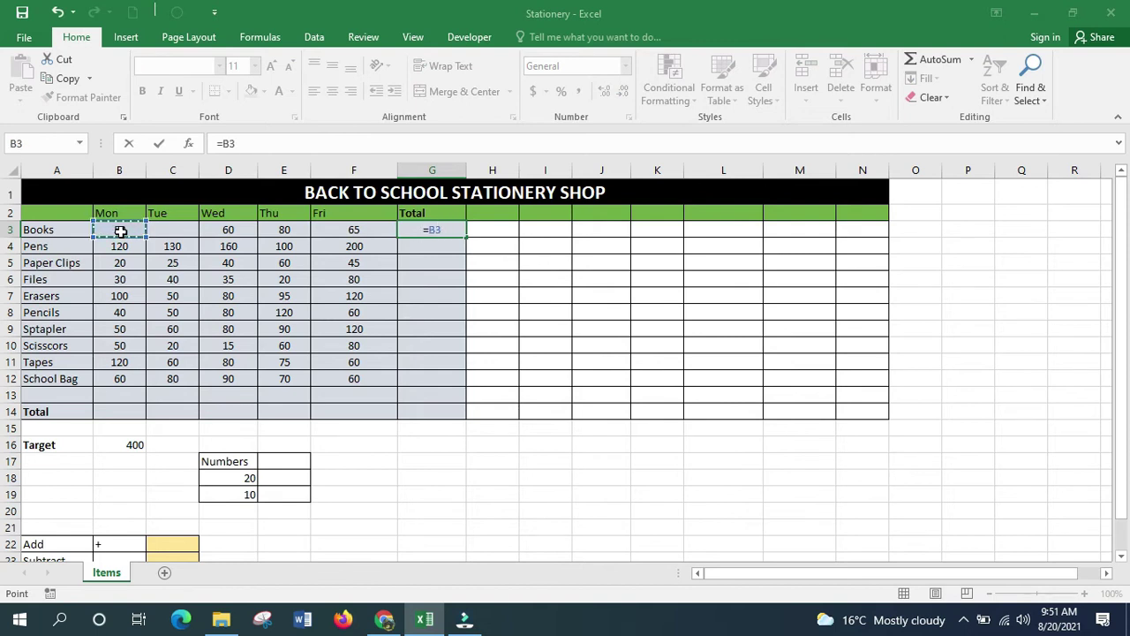
type("+")
left_click(223, 229)
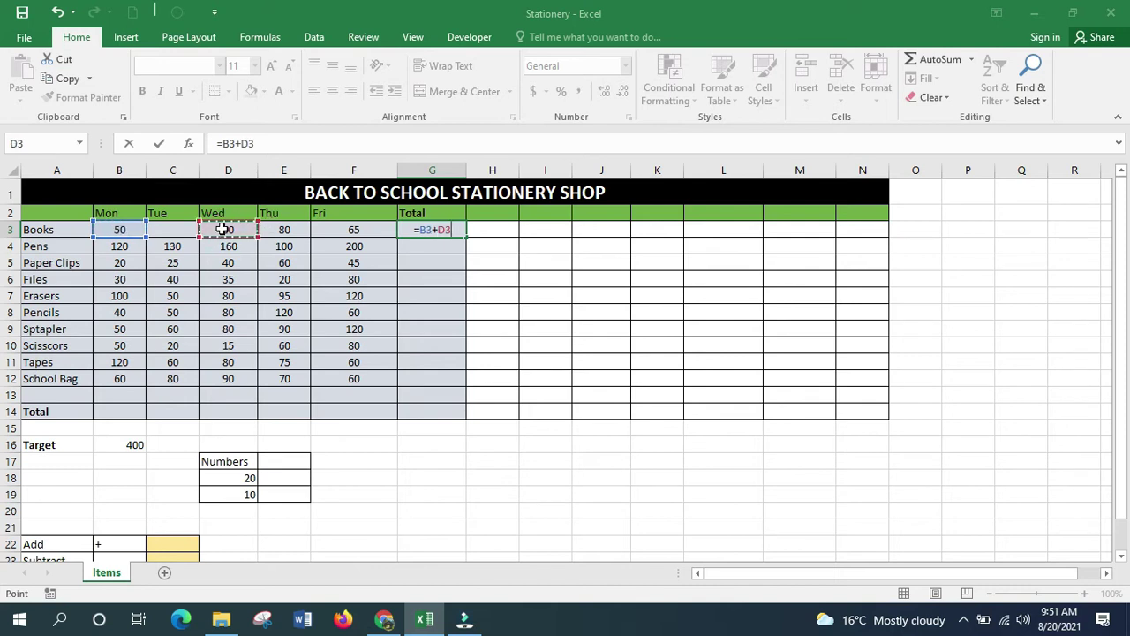
type("+")
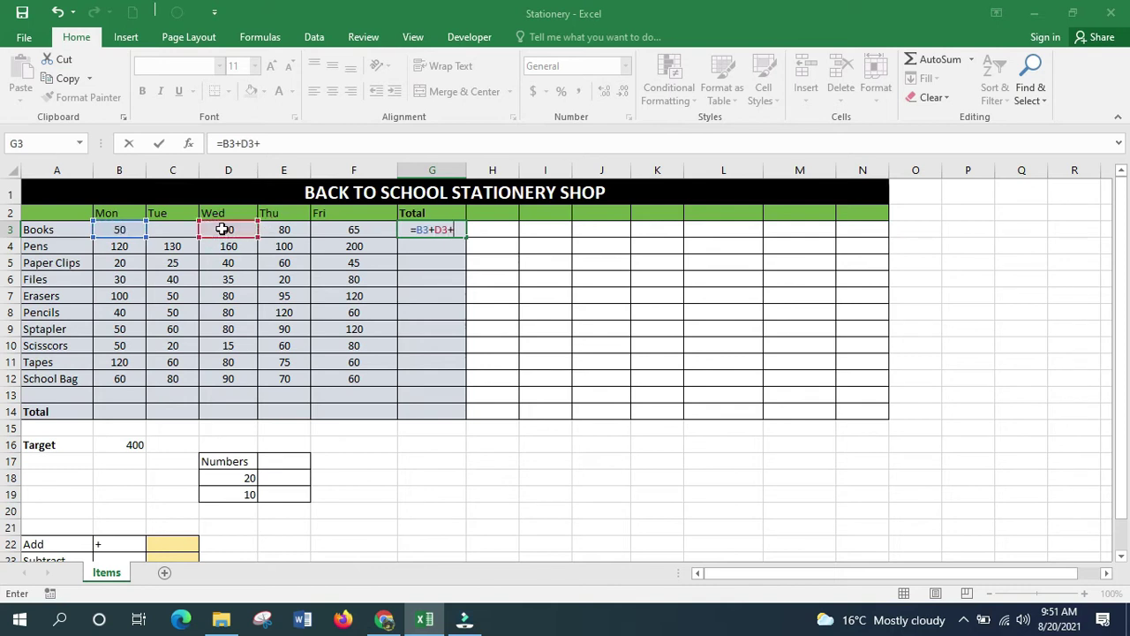
left_click(354, 229)
key("Return")
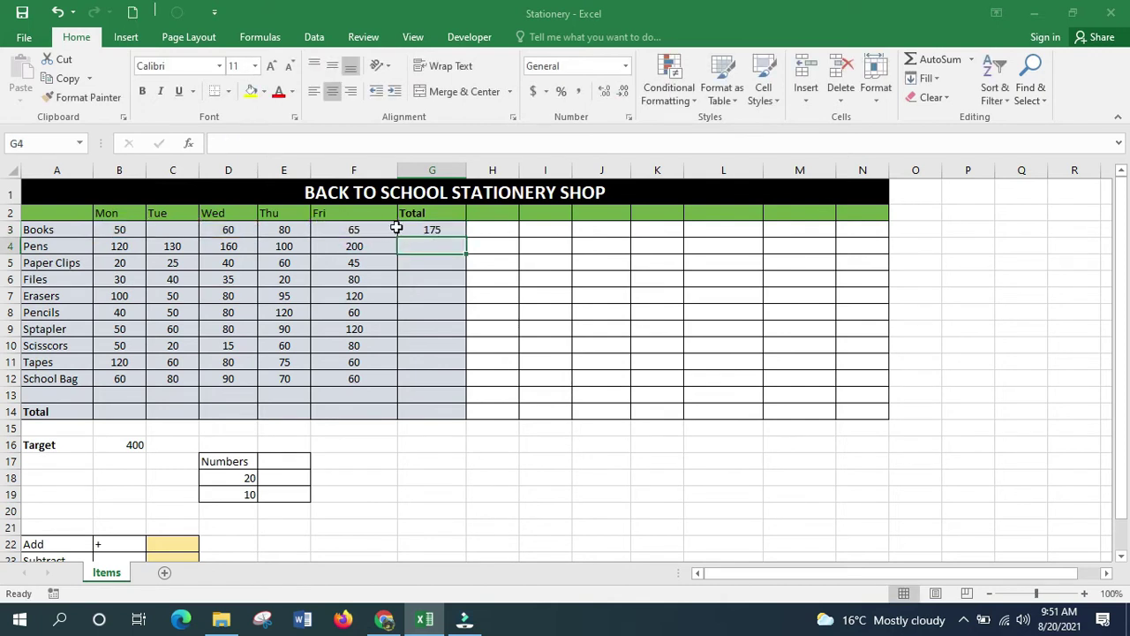
Step: Add Thursday's cell E3 to the Books total so the formula in G3 reads =B3+D3+F3+E3
left_click(428, 228)
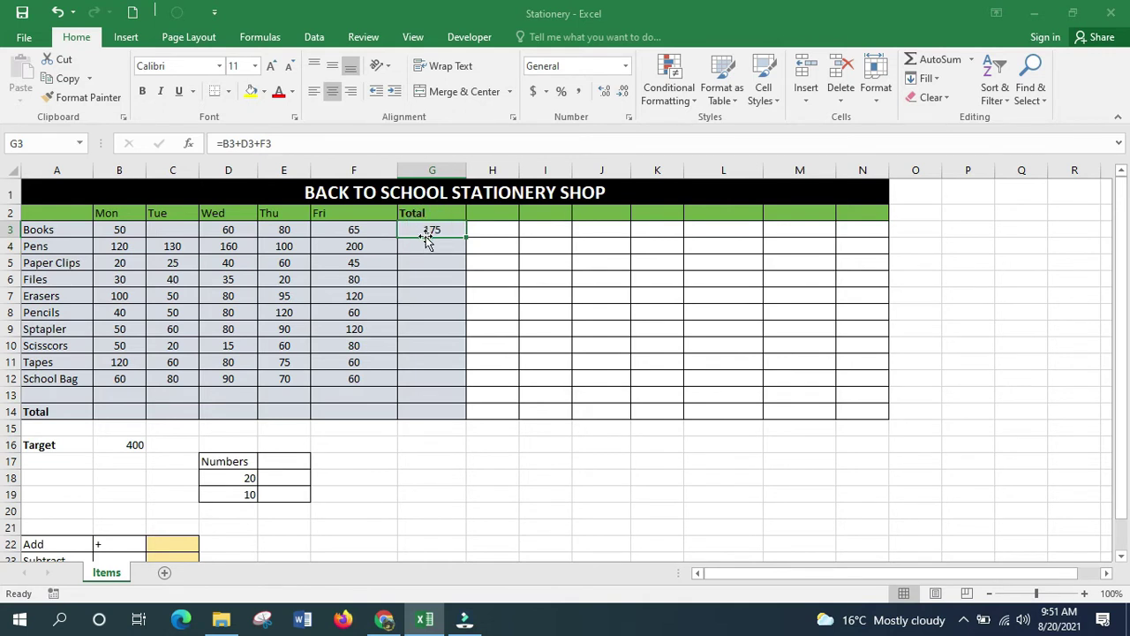
left_click(287, 144)
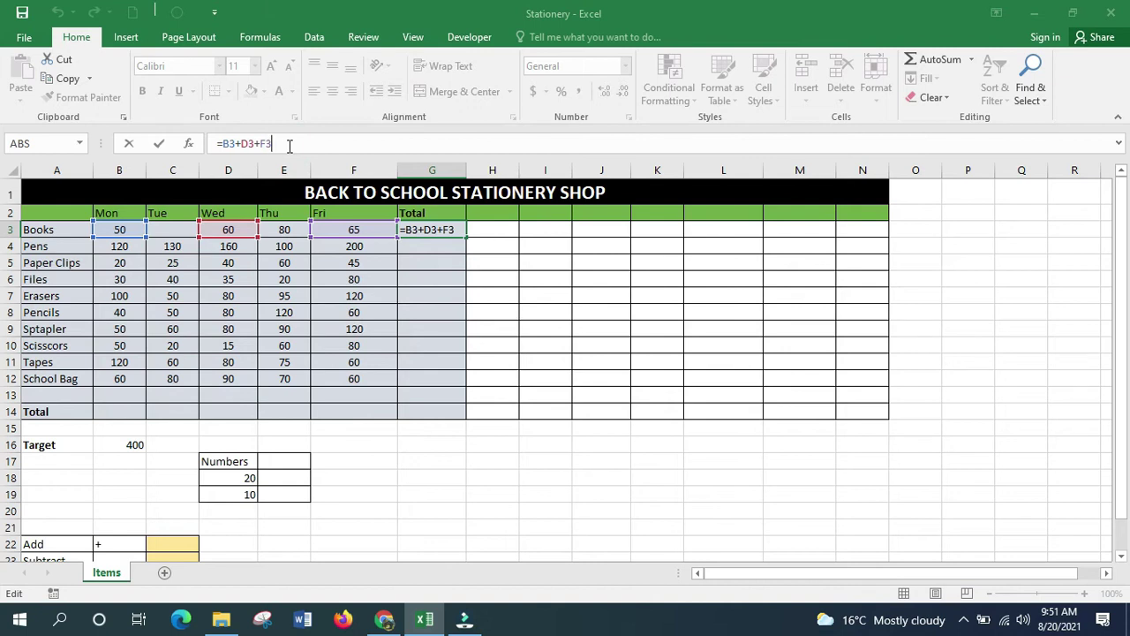
type("+")
left_click(289, 229)
key("Return")
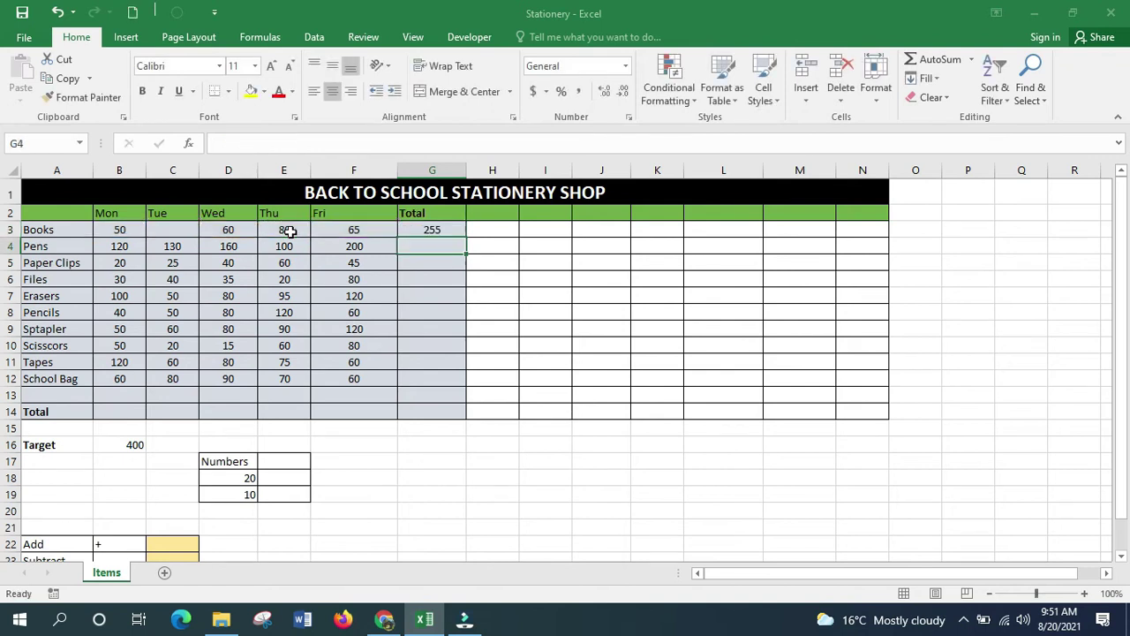
Step: Extend the Books total formula in G3 by adding cells H3, I3, J3, K3, L3, M3 and N3 one by one
key("Up")
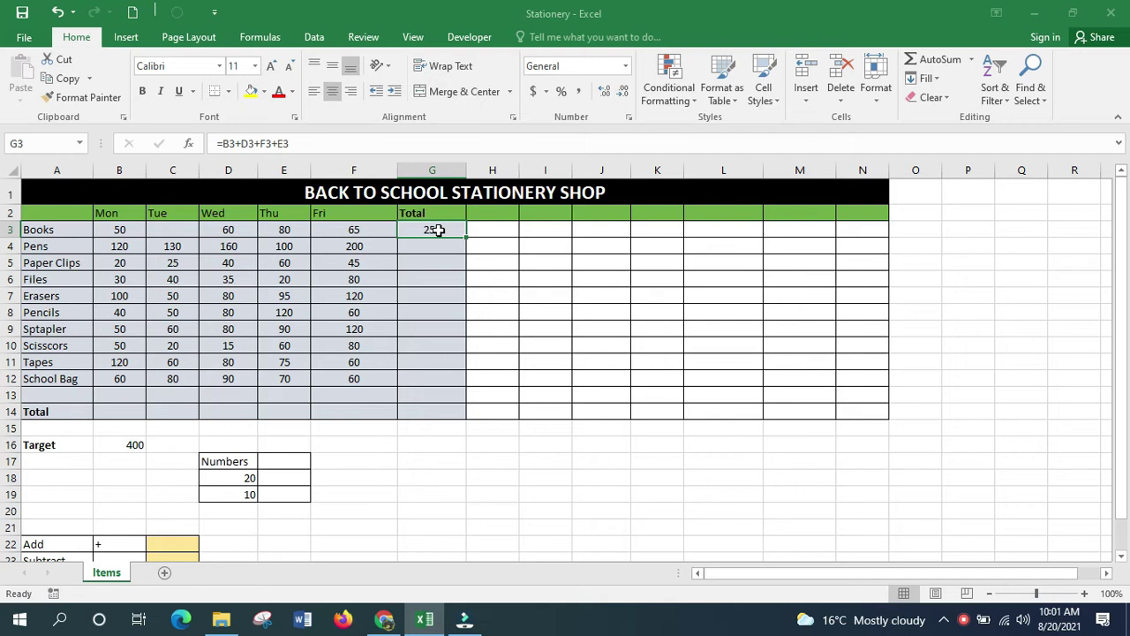
left_click(303, 144)
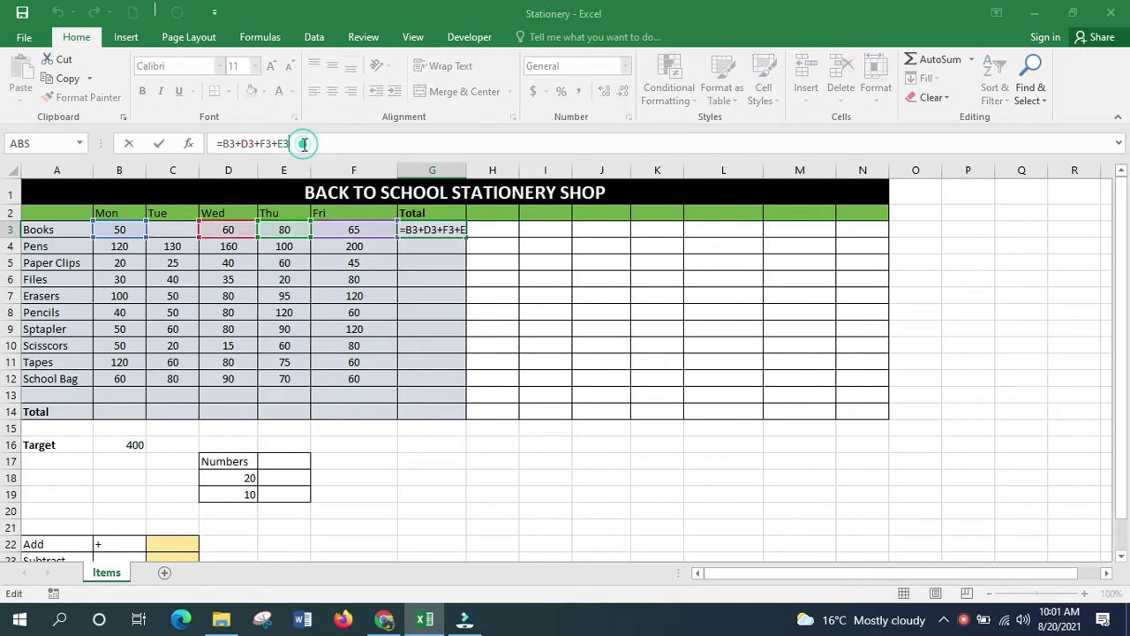
type("+")
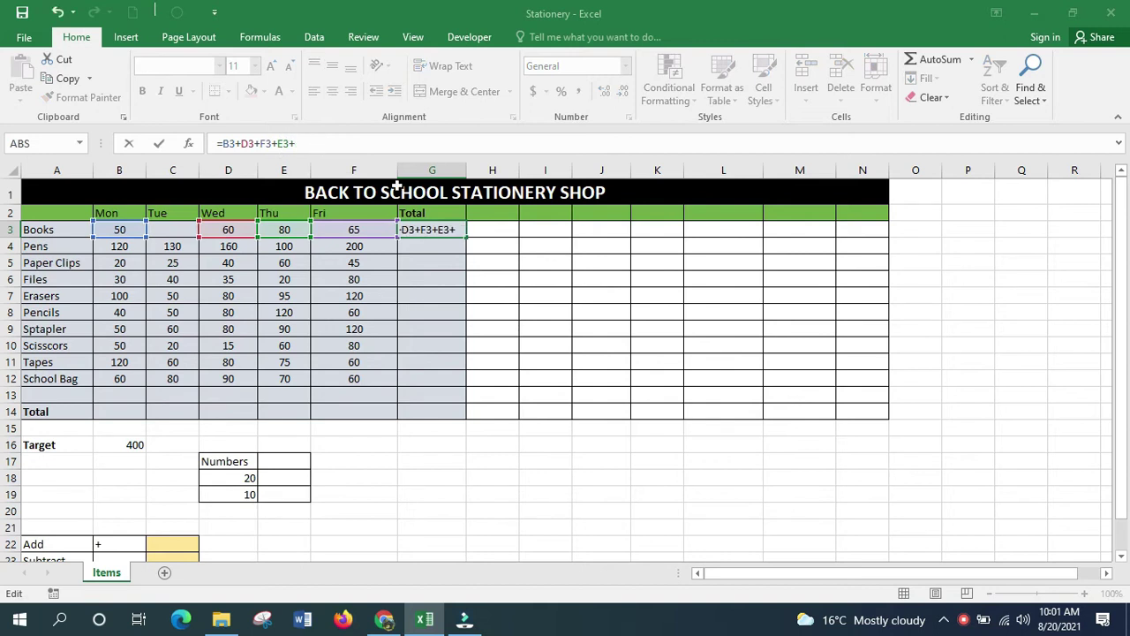
left_click(490, 231)
type("+")
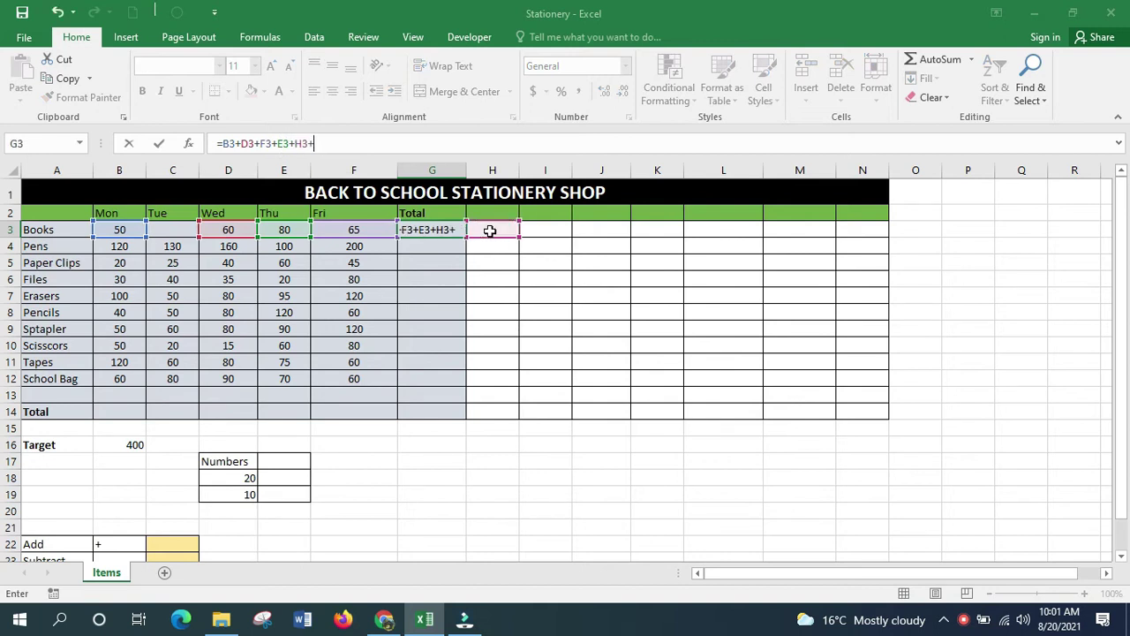
left_click(546, 232)
type("+")
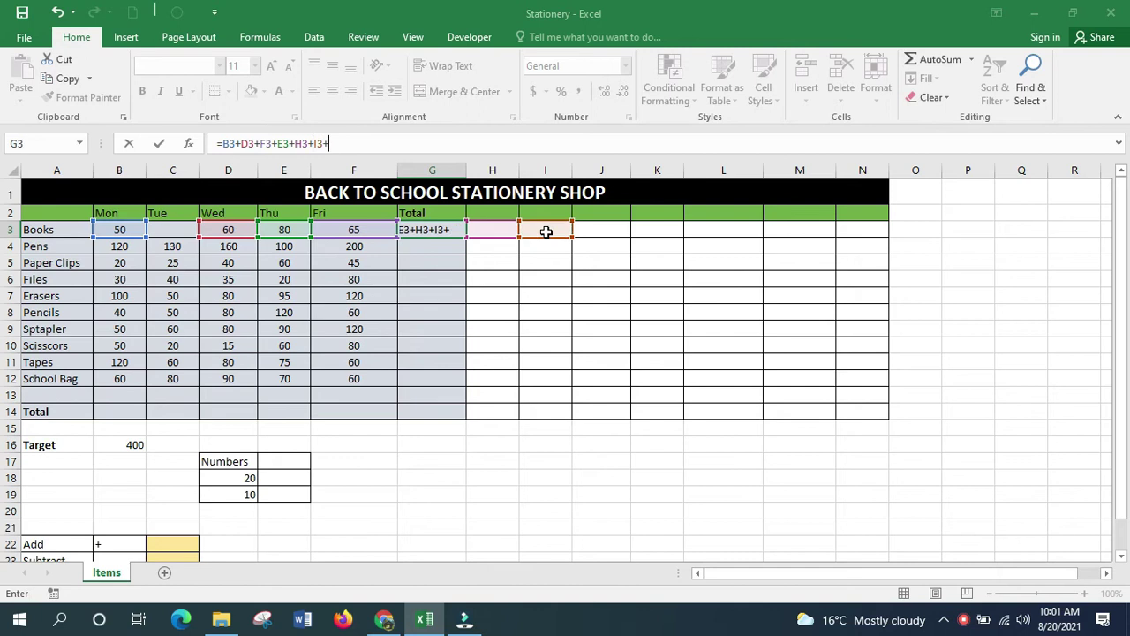
left_click(593, 233)
type("+")
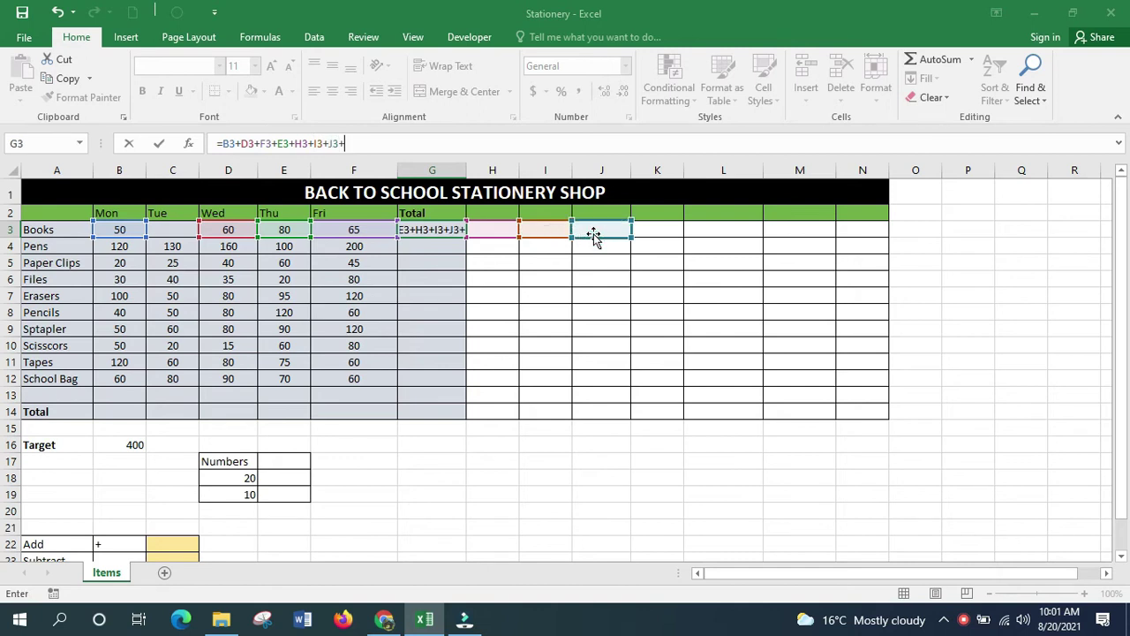
left_click(643, 234)
type("+")
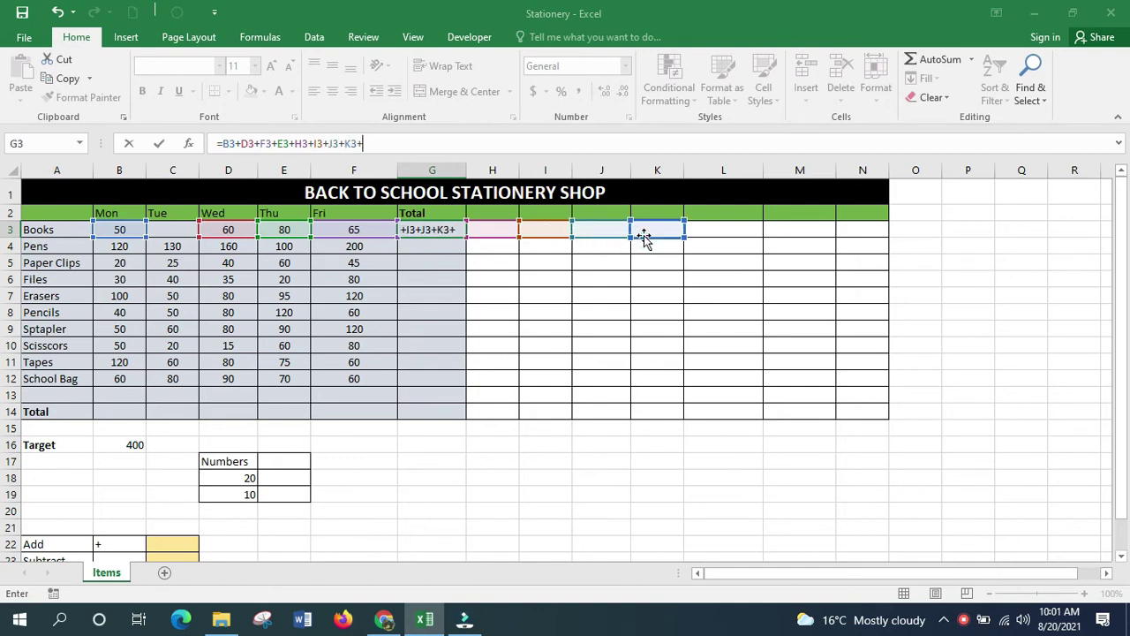
left_click(712, 230)
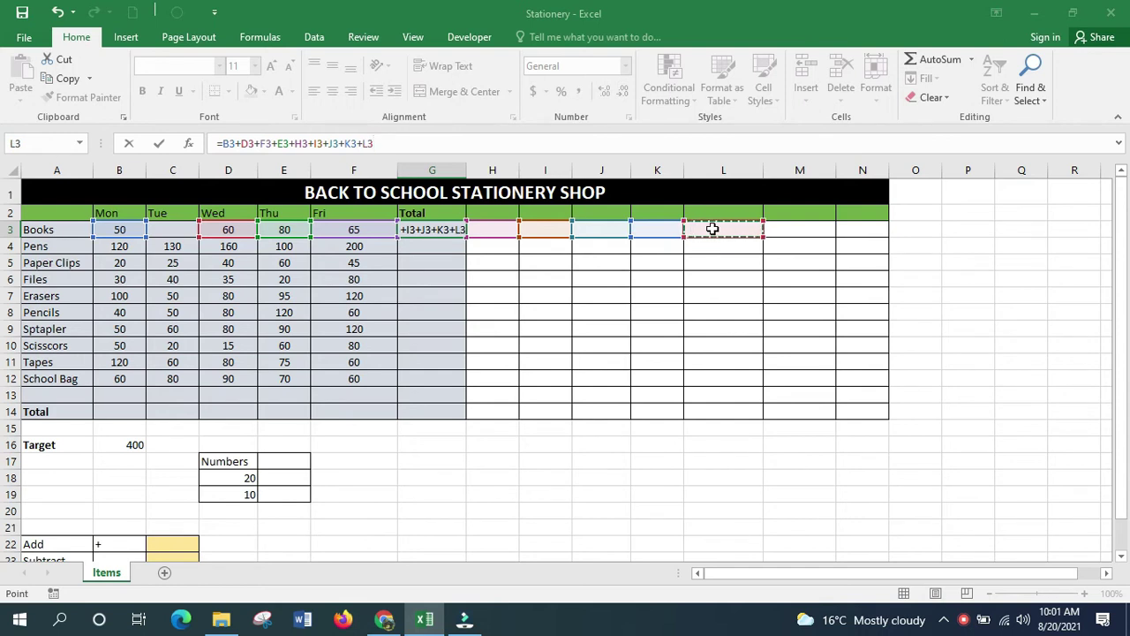
type("+")
left_click(810, 230)
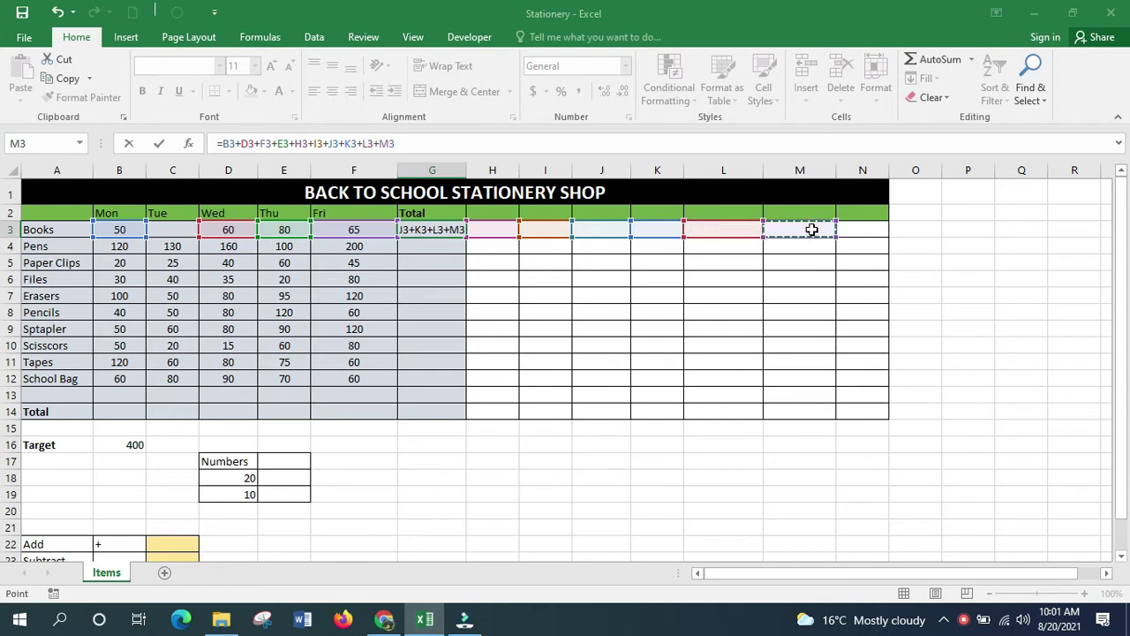
type("+")
left_click(856, 229)
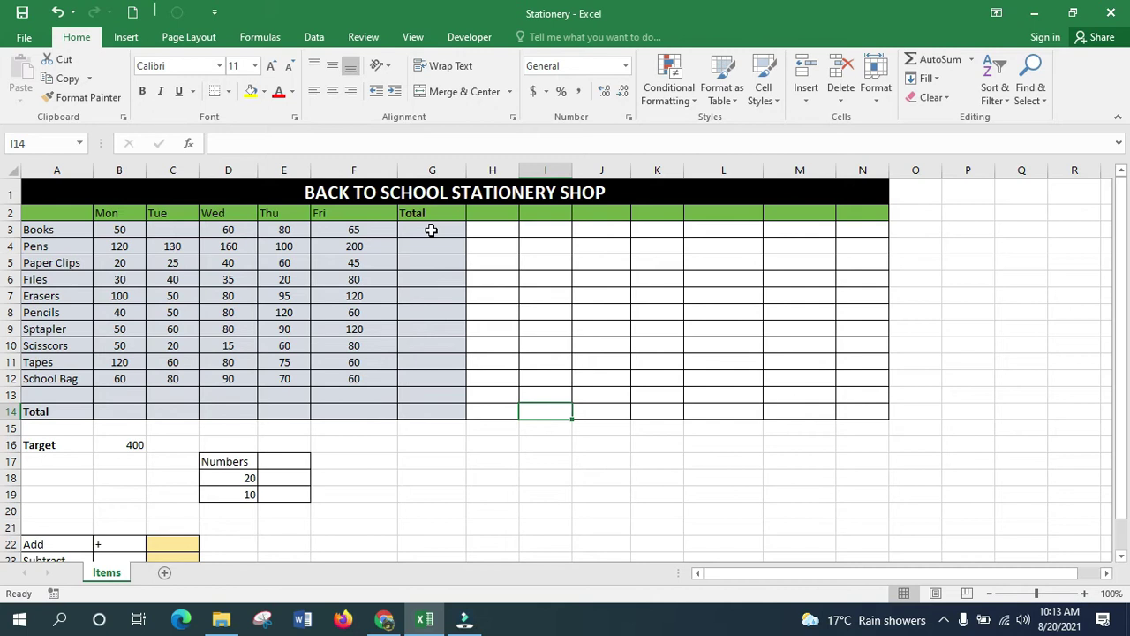
Step: Enter the formula =SUM(B3:F3) in the Books total cell G3 using the suggested SUM function
type("=")
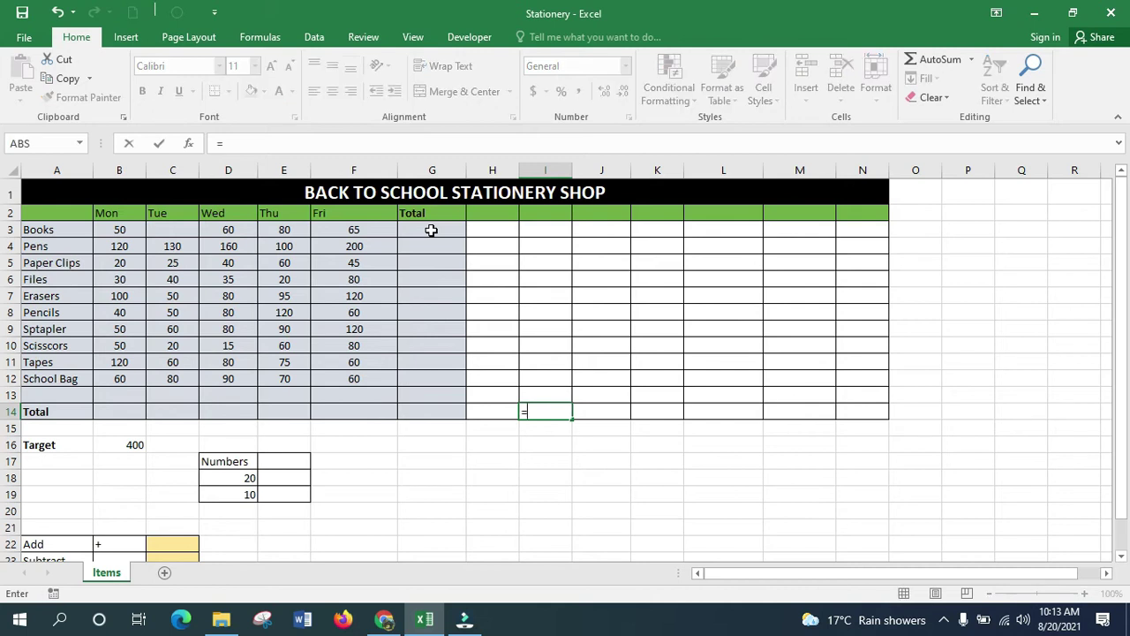
key("Escape")
left_click(431, 230)
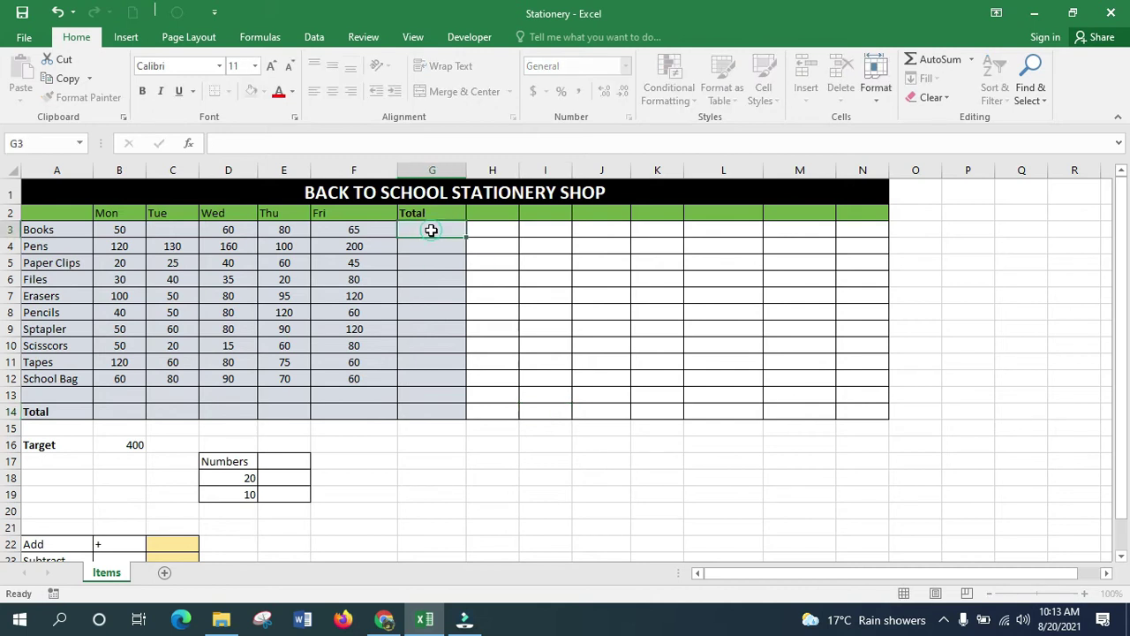
type("=")
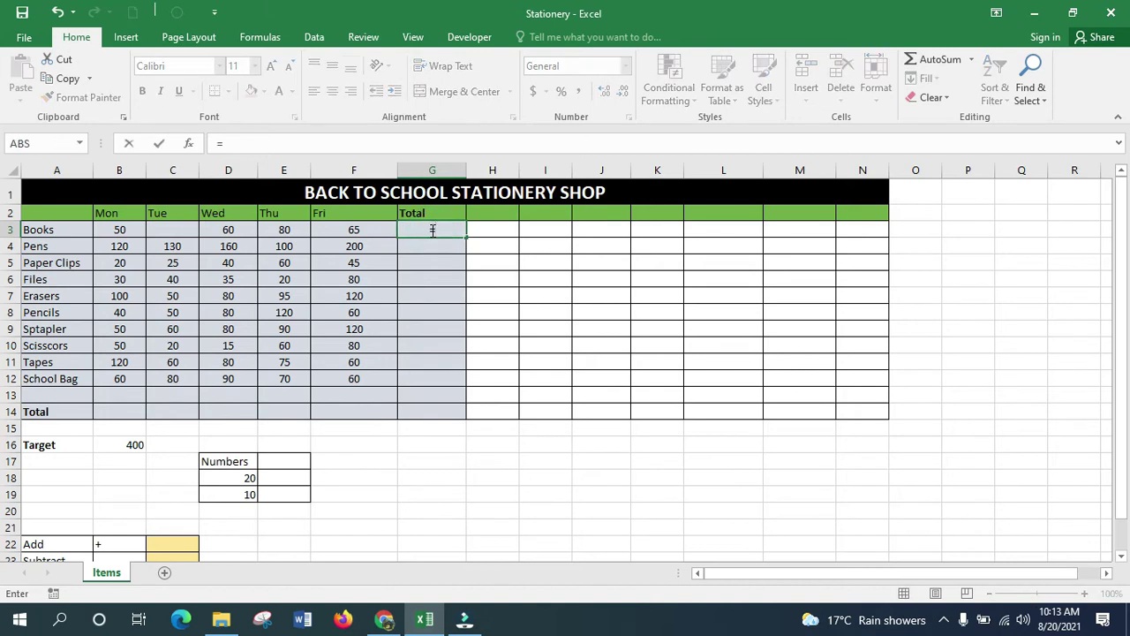
type("sum")
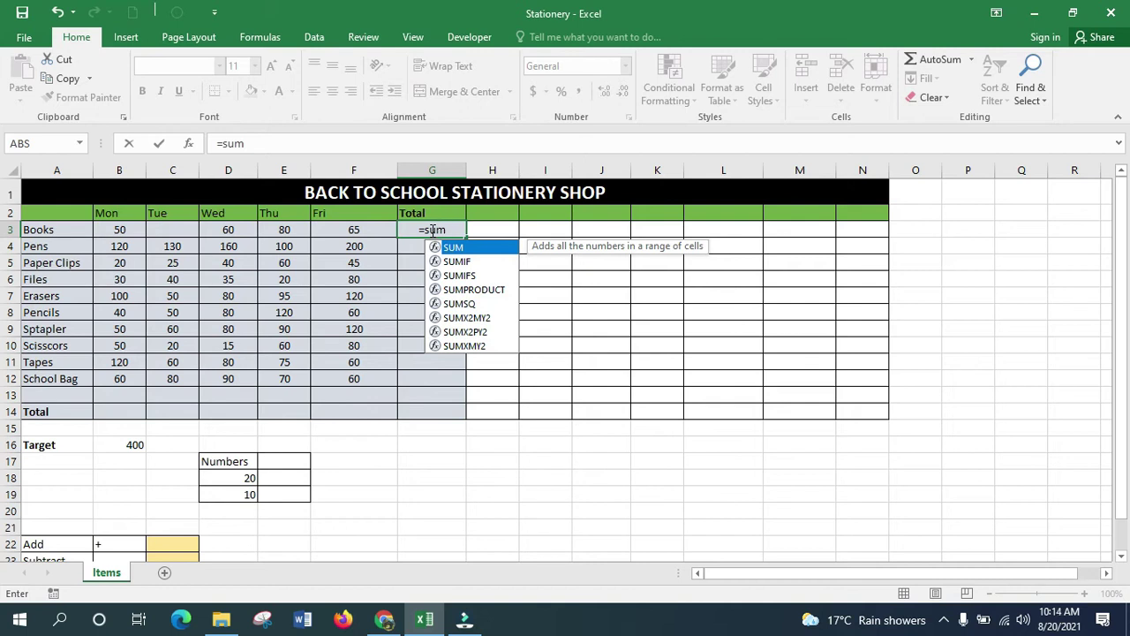
double_click(461, 249)
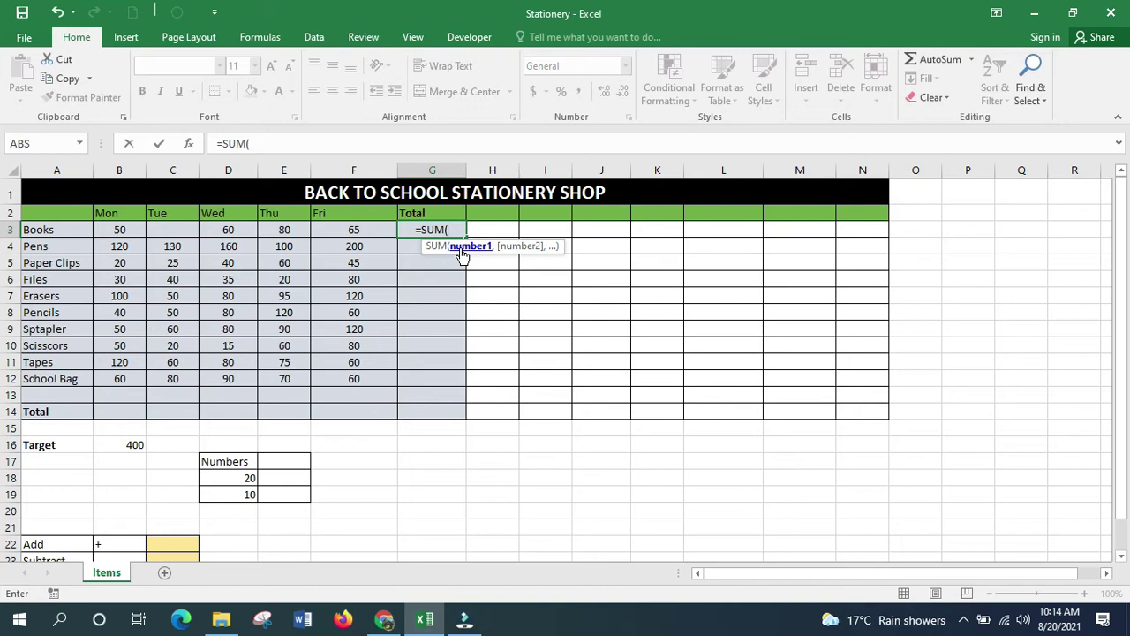
left_click(110, 229)
left_click_drag(137, 229, 207, 231)
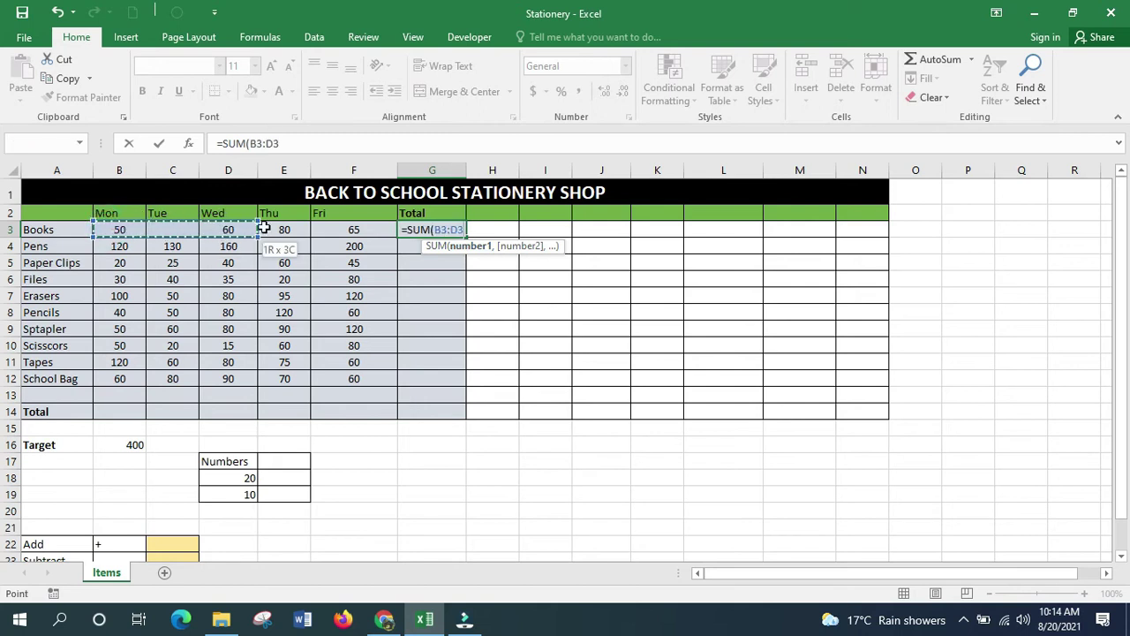
left_click_drag(263, 228, 335, 231)
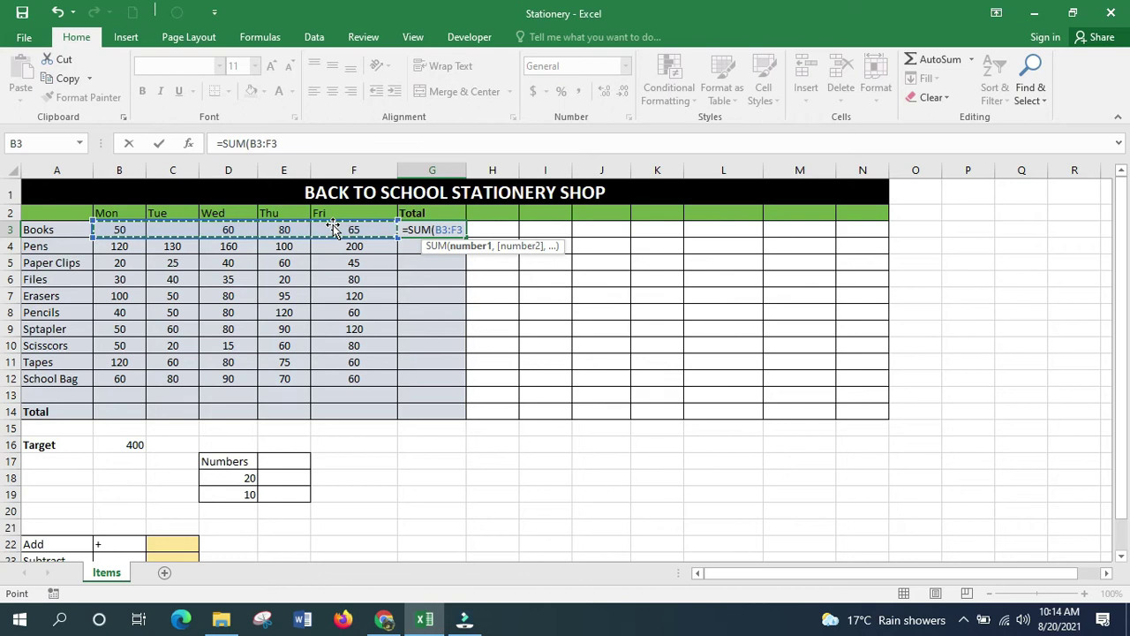
type(")")
key("Return")
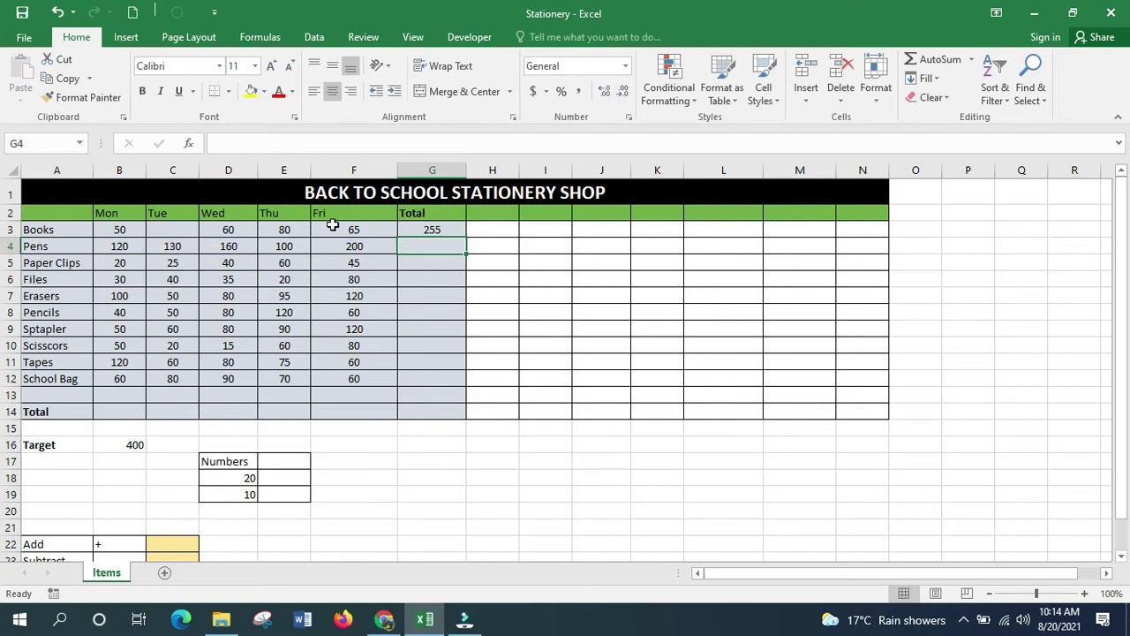
Step: Replace the range in the Books SUM formula in G3 with the separate cells B3, D3, E3 and F3
left_click(428, 229)
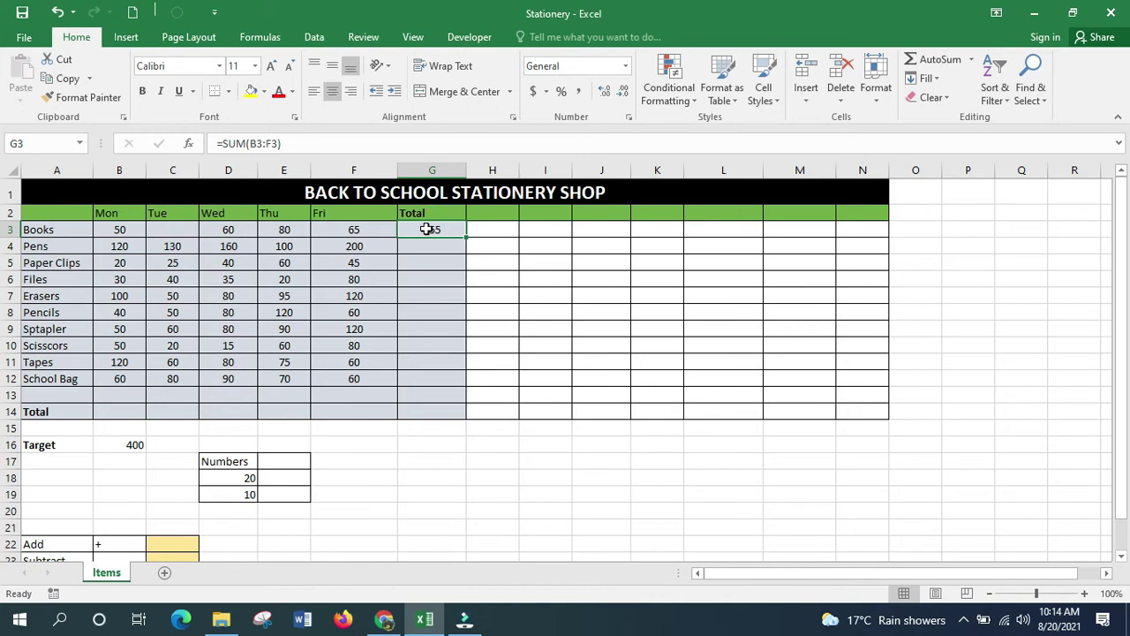
left_click(276, 143)
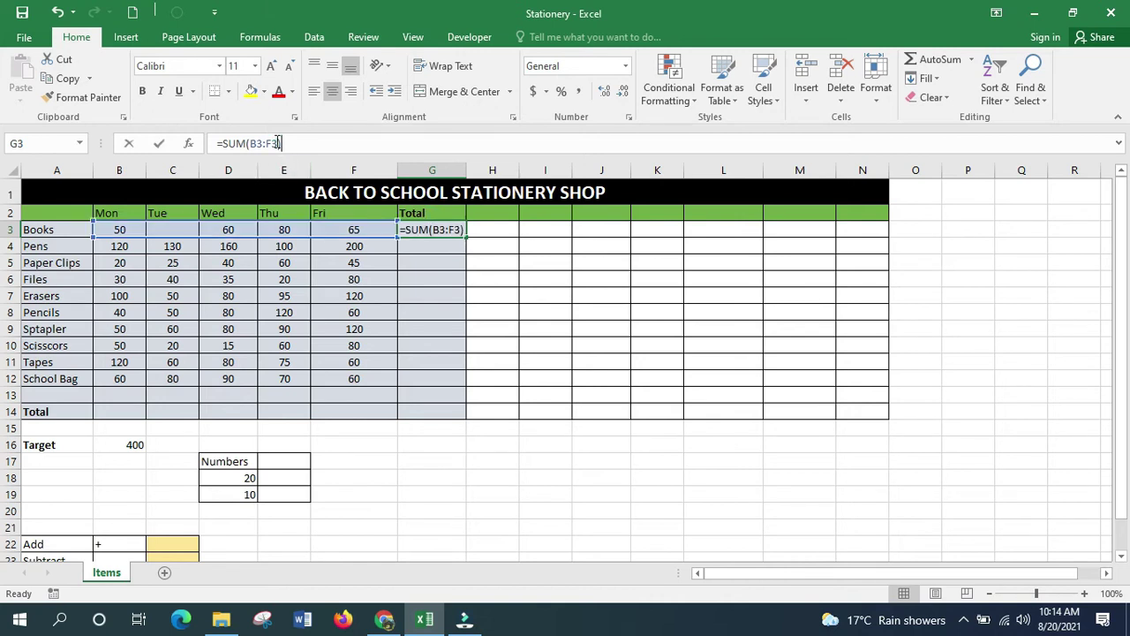
key("BackSpace")
key("BackSpace")
key("BackSpace")
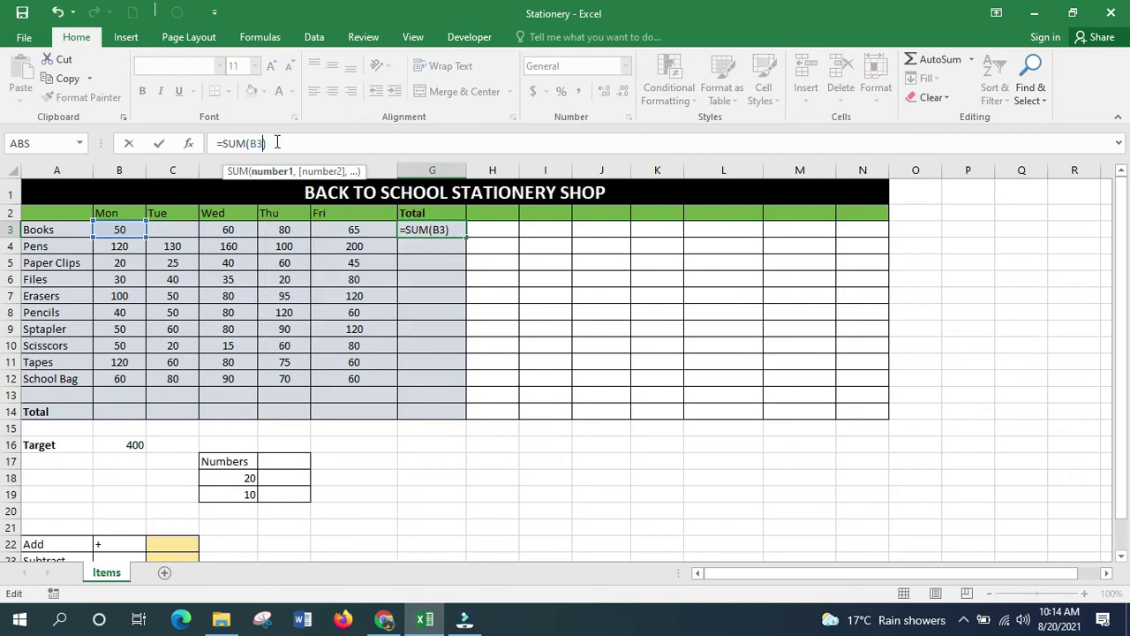
type(",")
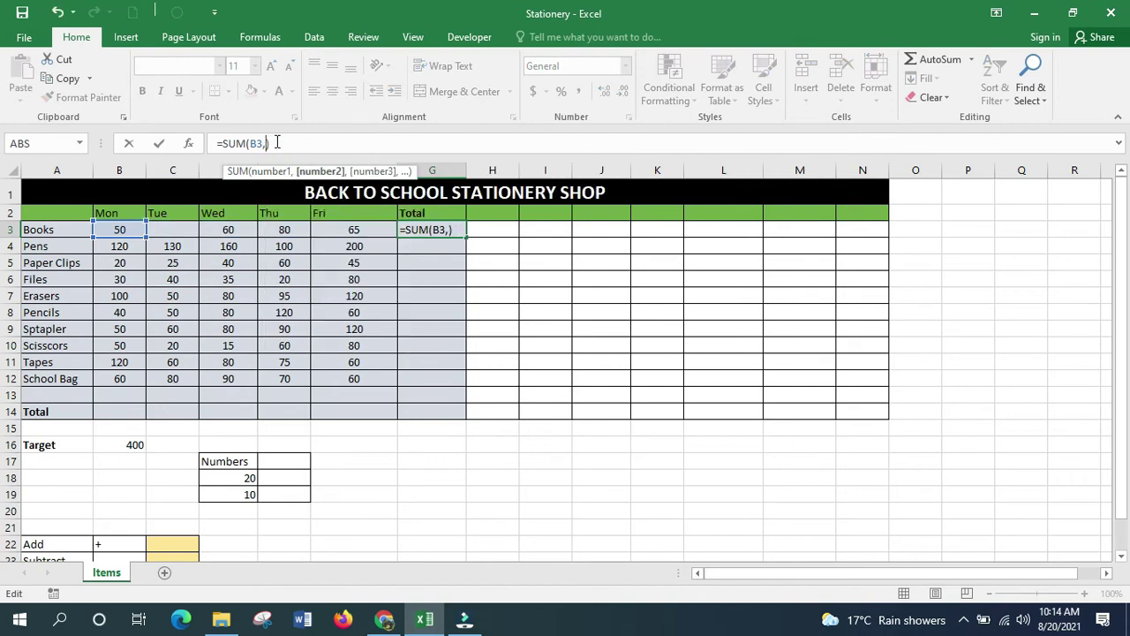
left_click(222, 229)
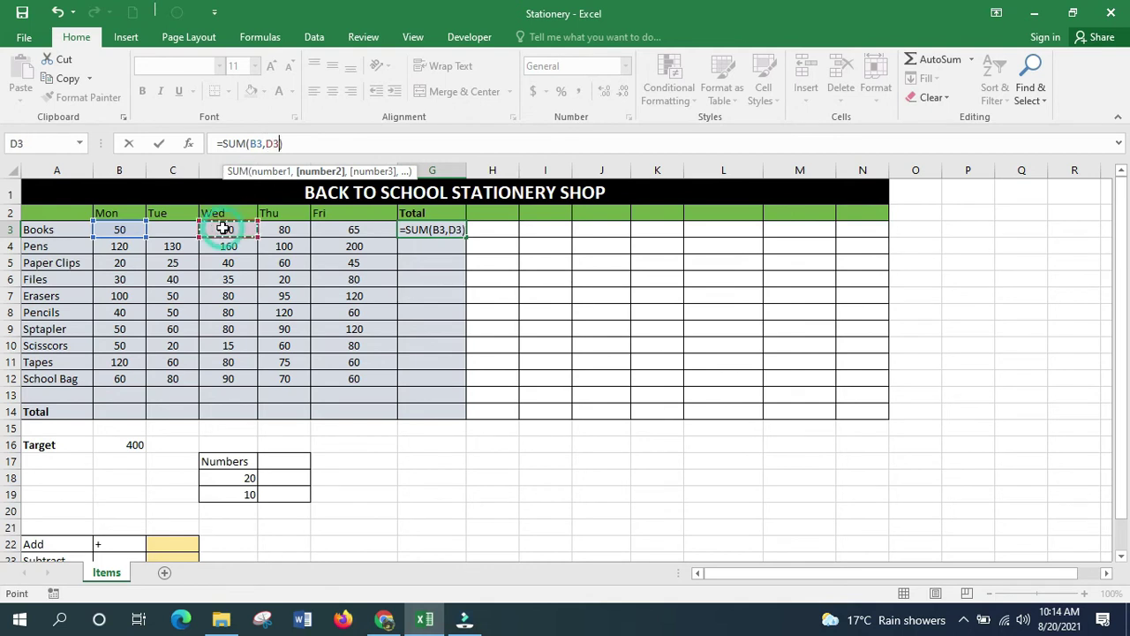
type(",")
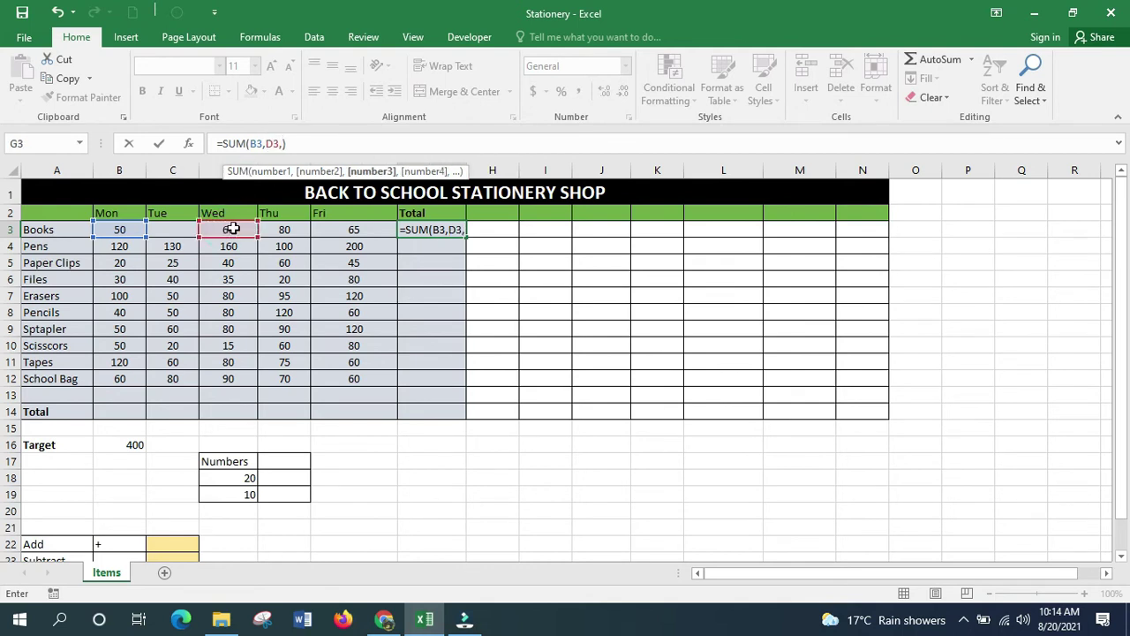
left_click(280, 229)
type(",")
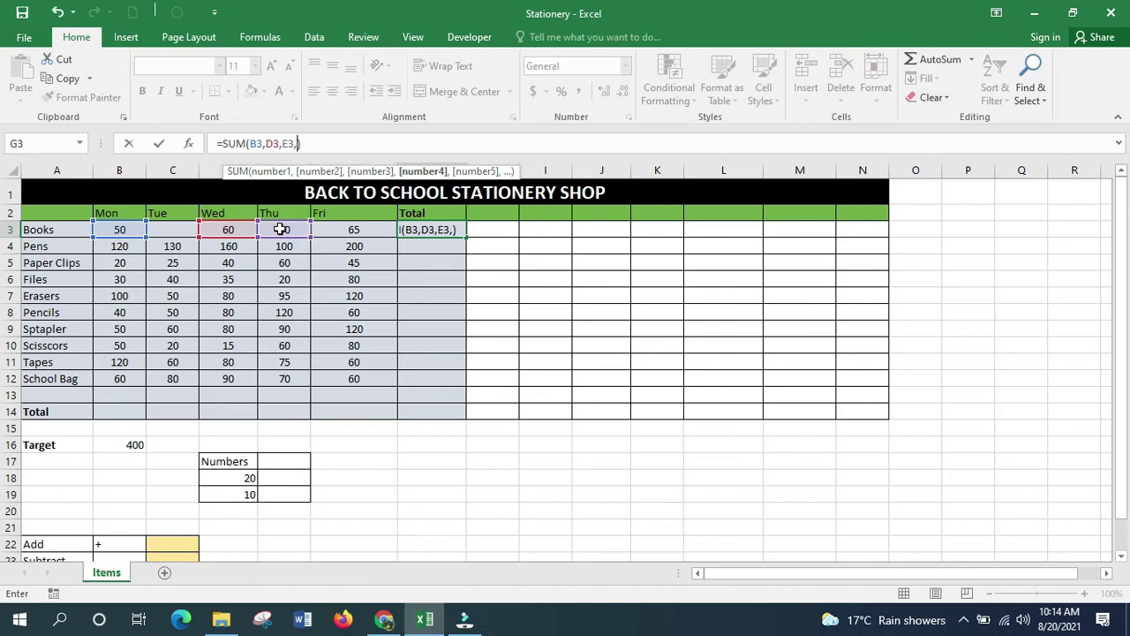
left_click(348, 229)
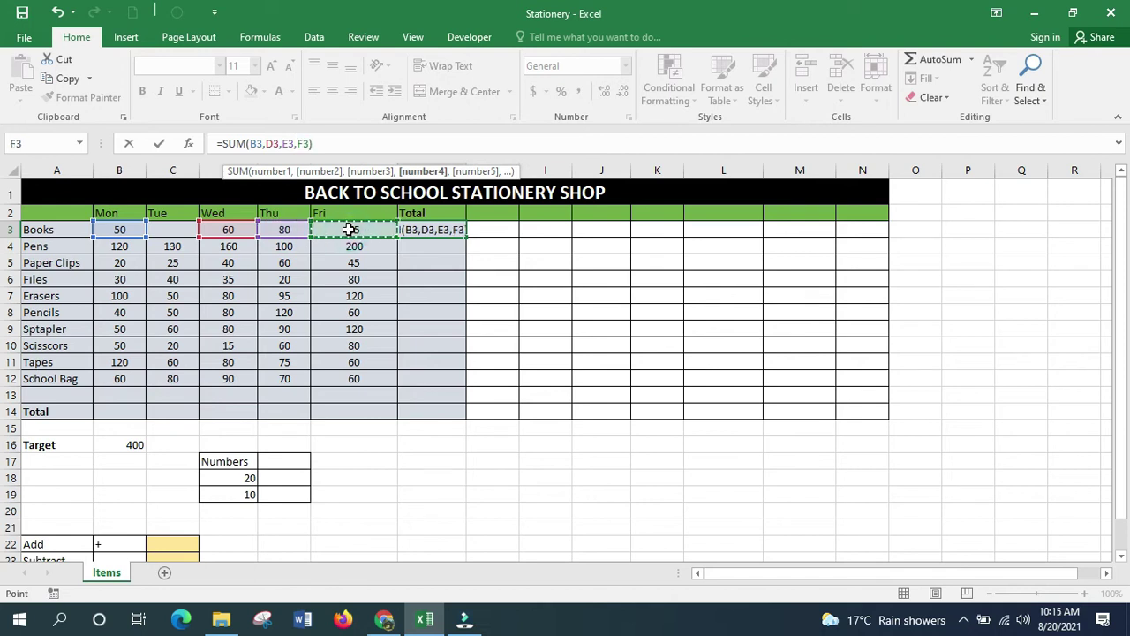
Step: Remove F3 from the Books SUM formula to commit =SUM(B3,D3,E3), and clear the total cell G3
key("BackSpace")
key("BackSpace")
key("BackSpace")
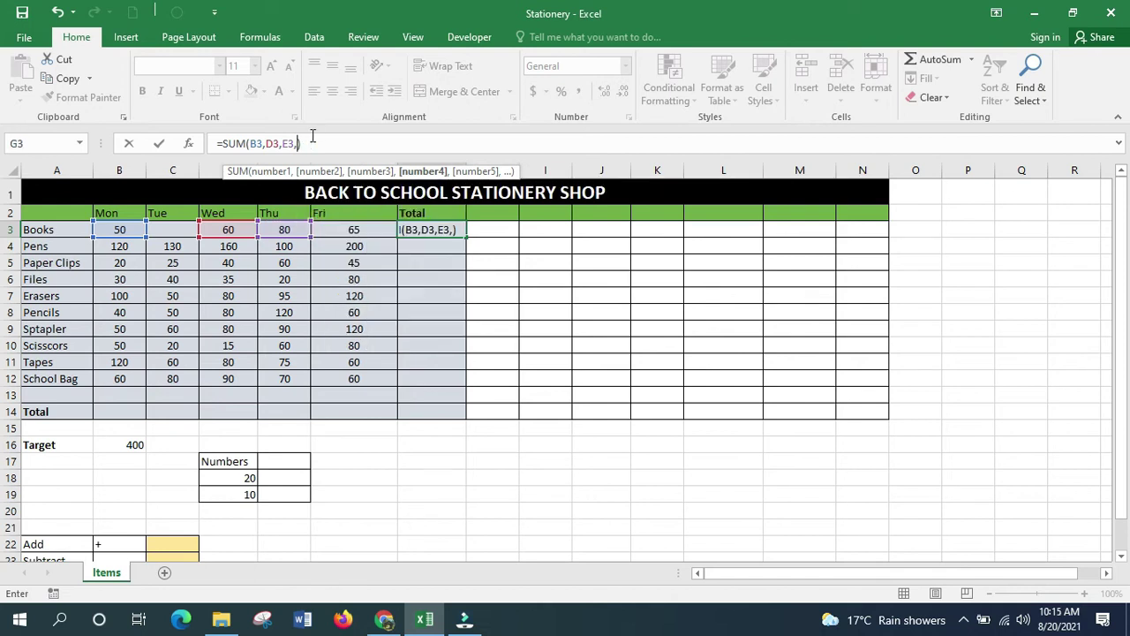
key("Return")
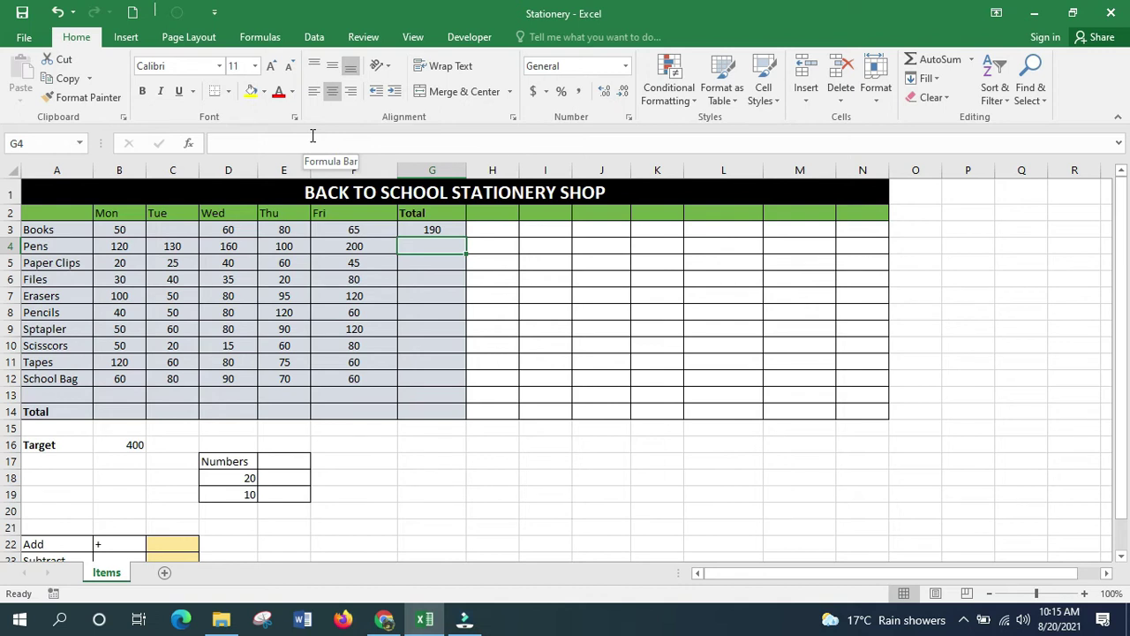
left_click(417, 229)
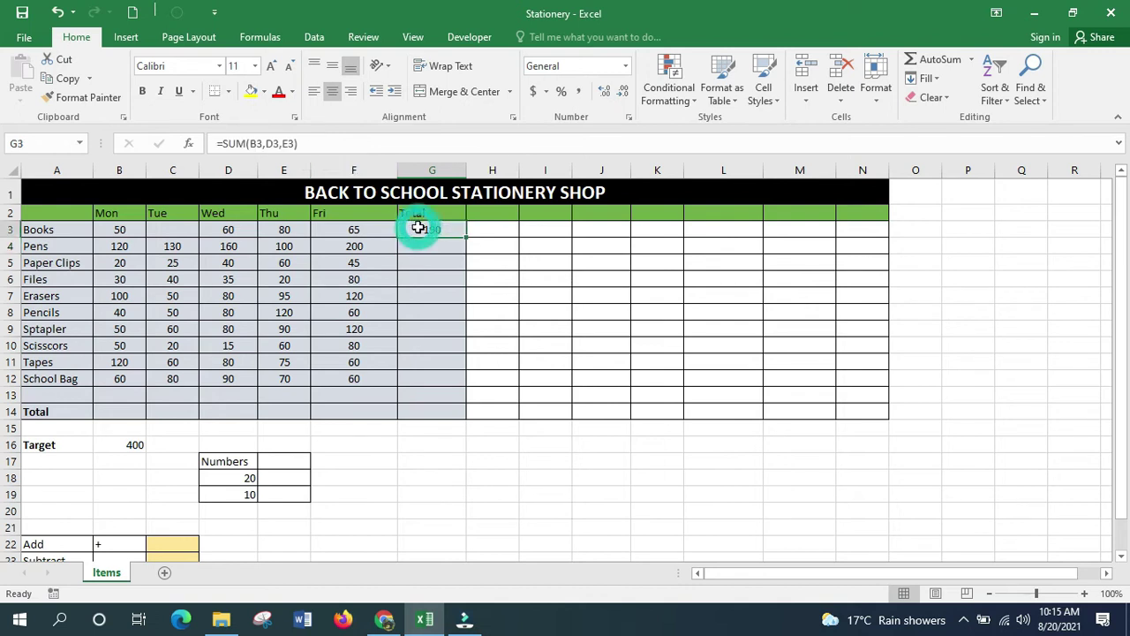
key("Delete")
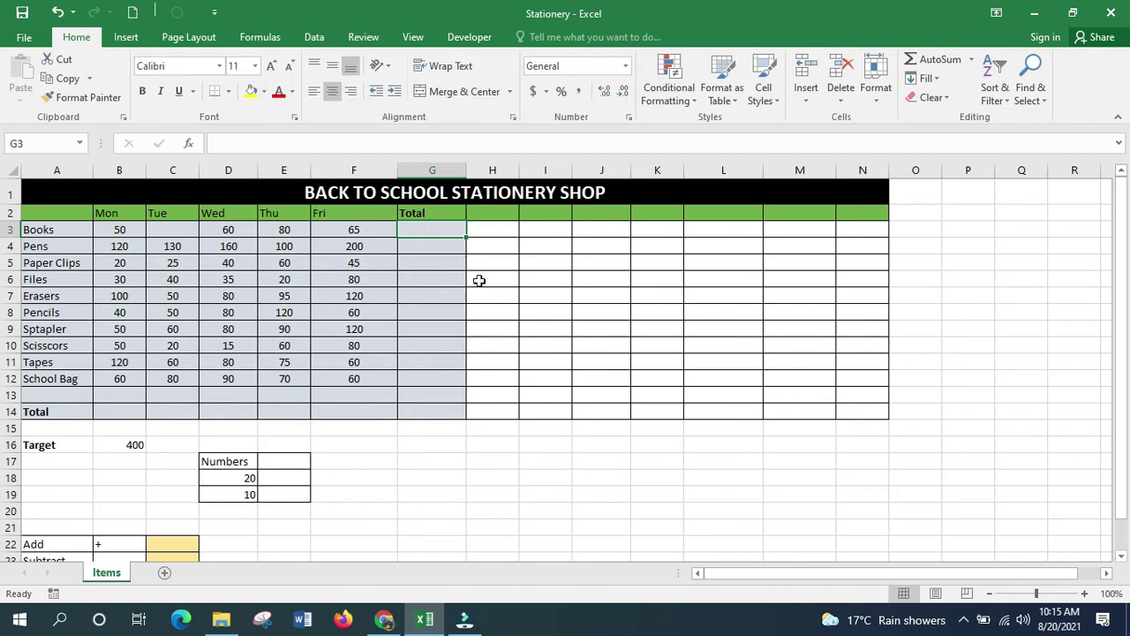
Step: Select the Books figures B3:F3 and view the functions AutoSum offers for them
left_click(478, 280)
left_click(115, 228)
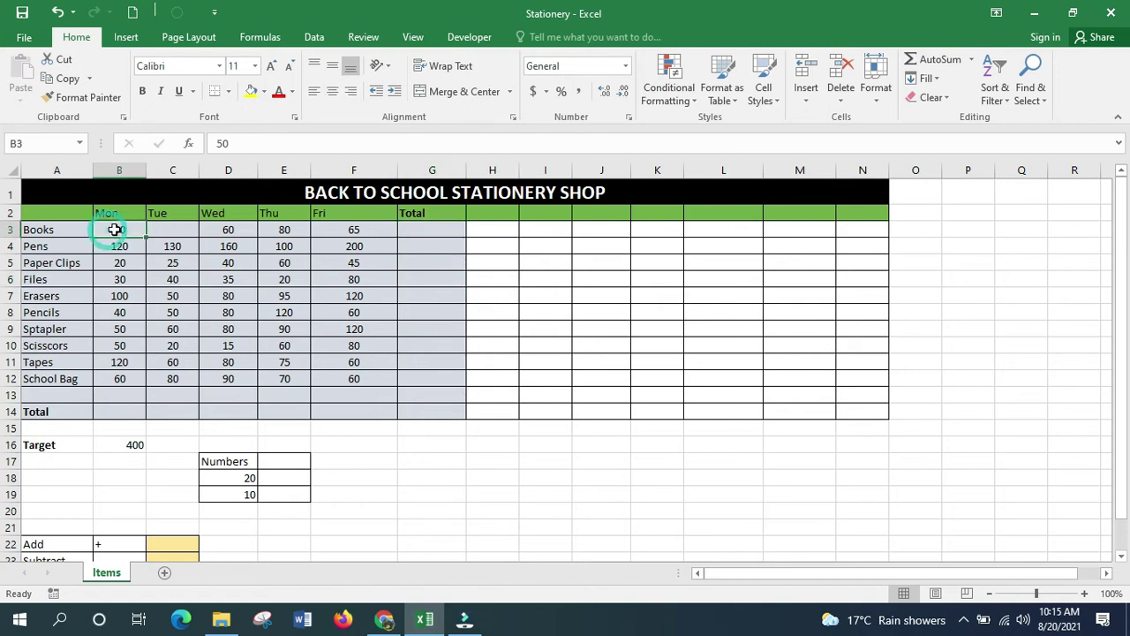
left_click_drag(115, 229, 340, 226)
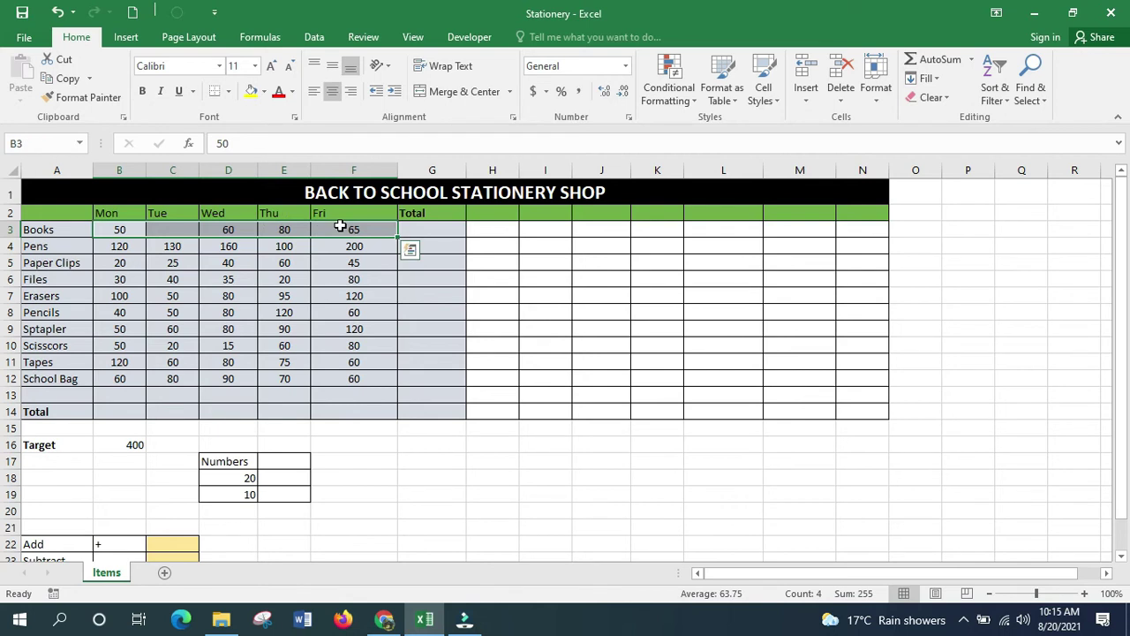
left_click(972, 59)
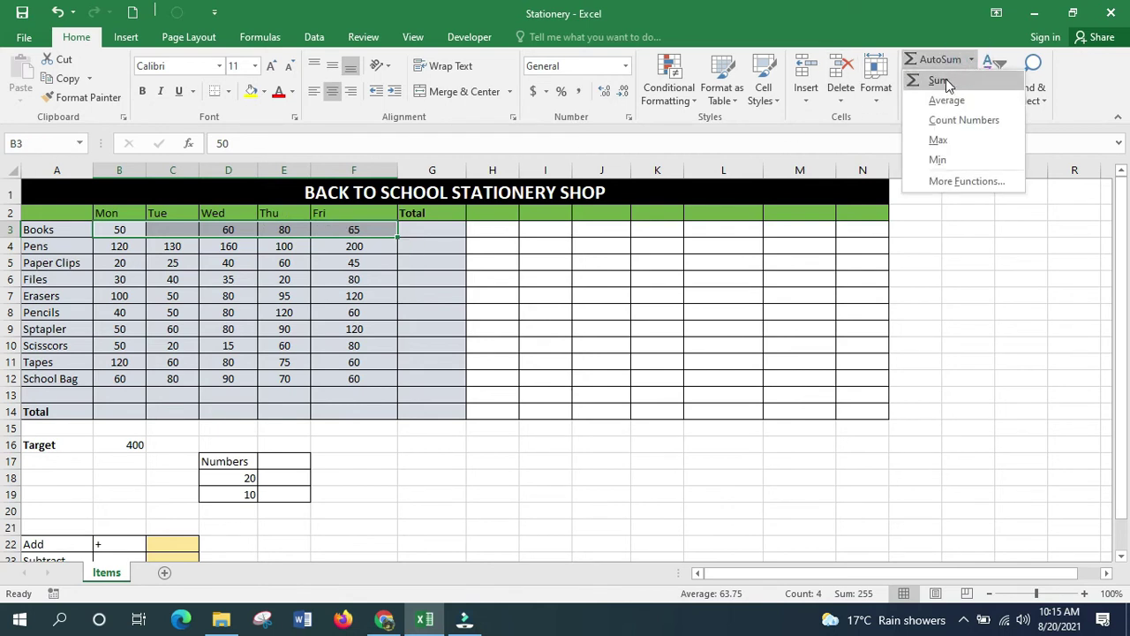
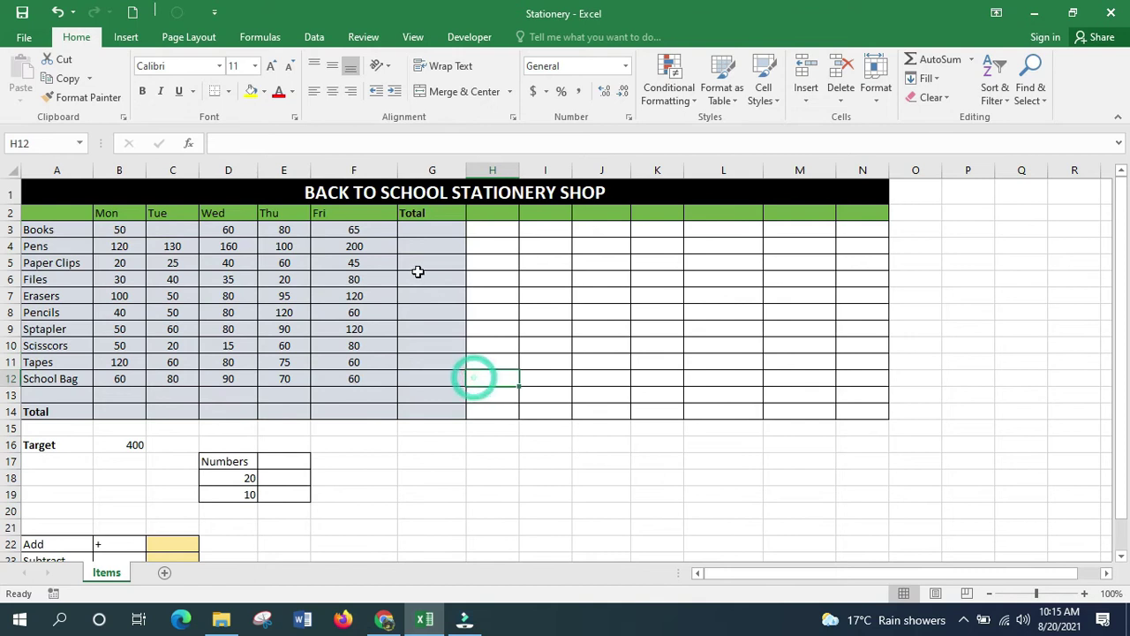
Step: Start inserting a function in the Books total cell G3 and search the available functions for "sum"
left_click(431, 228)
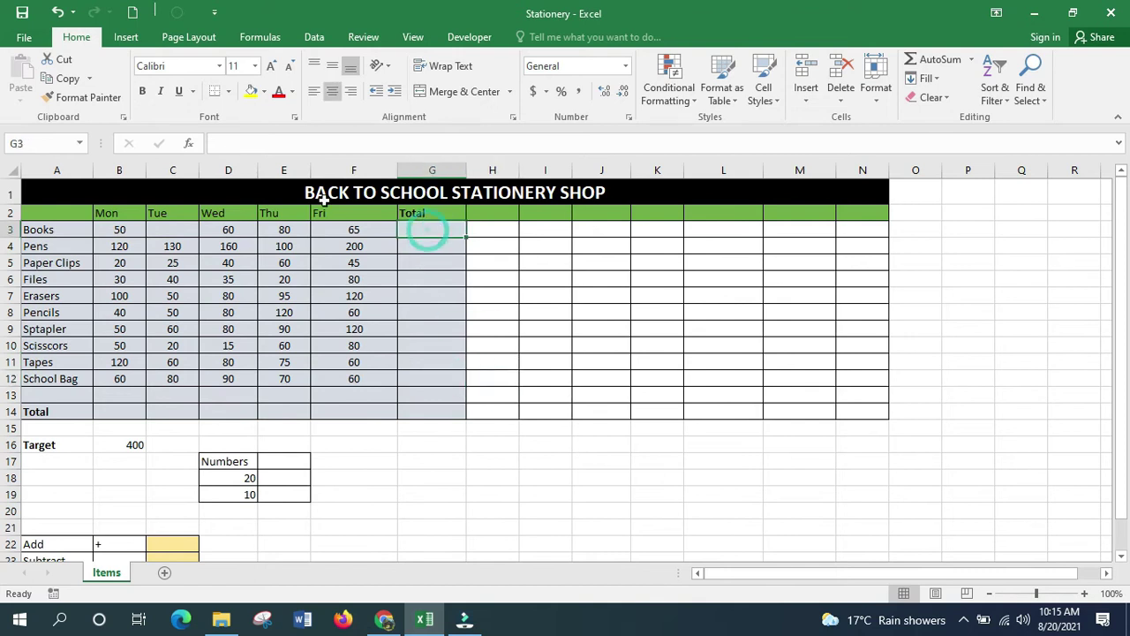
left_click(189, 144)
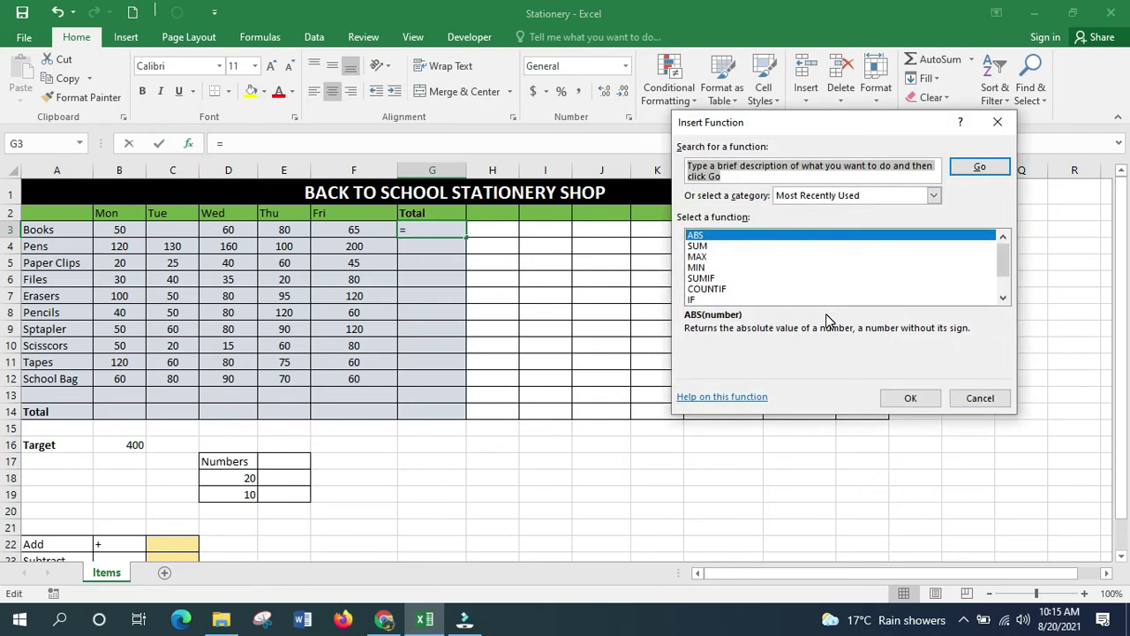
left_click(704, 246)
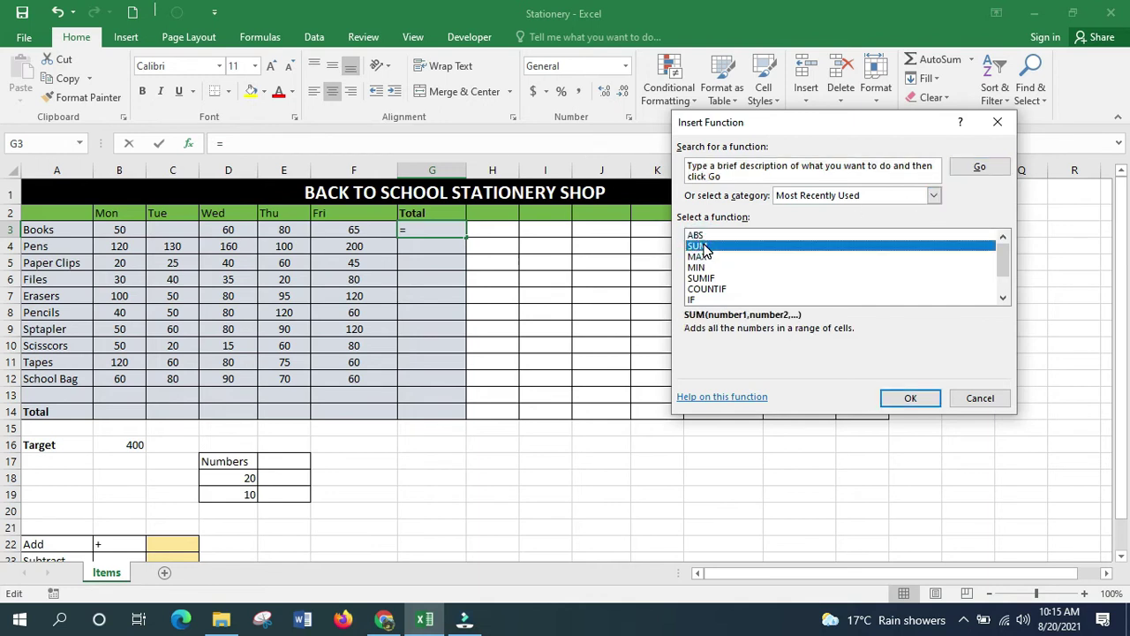
left_click(722, 171)
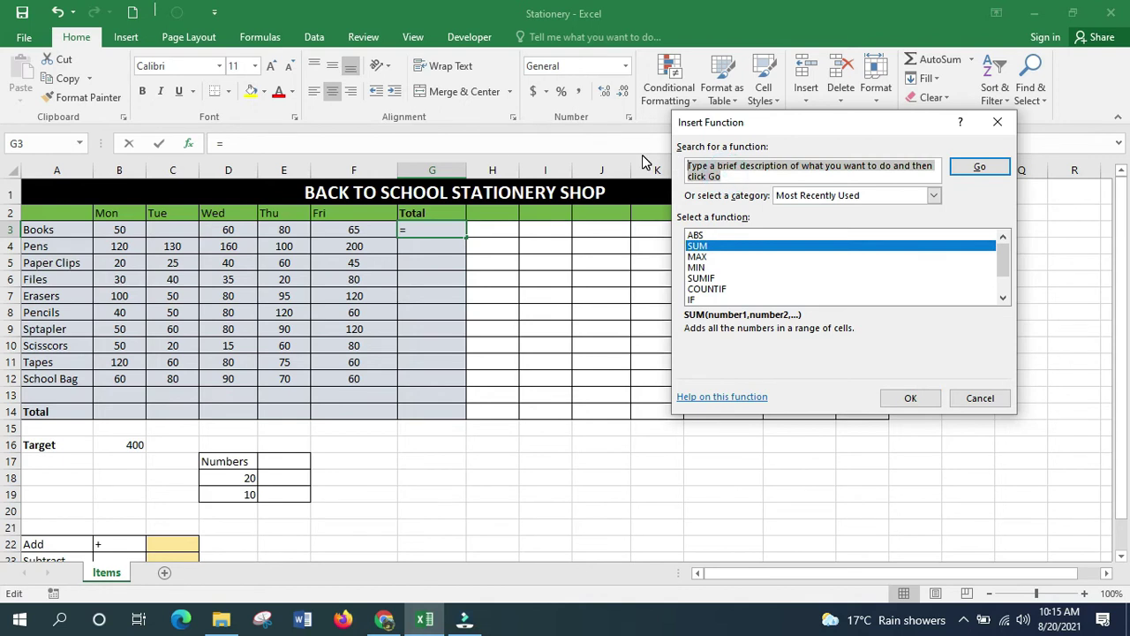
type("sum")
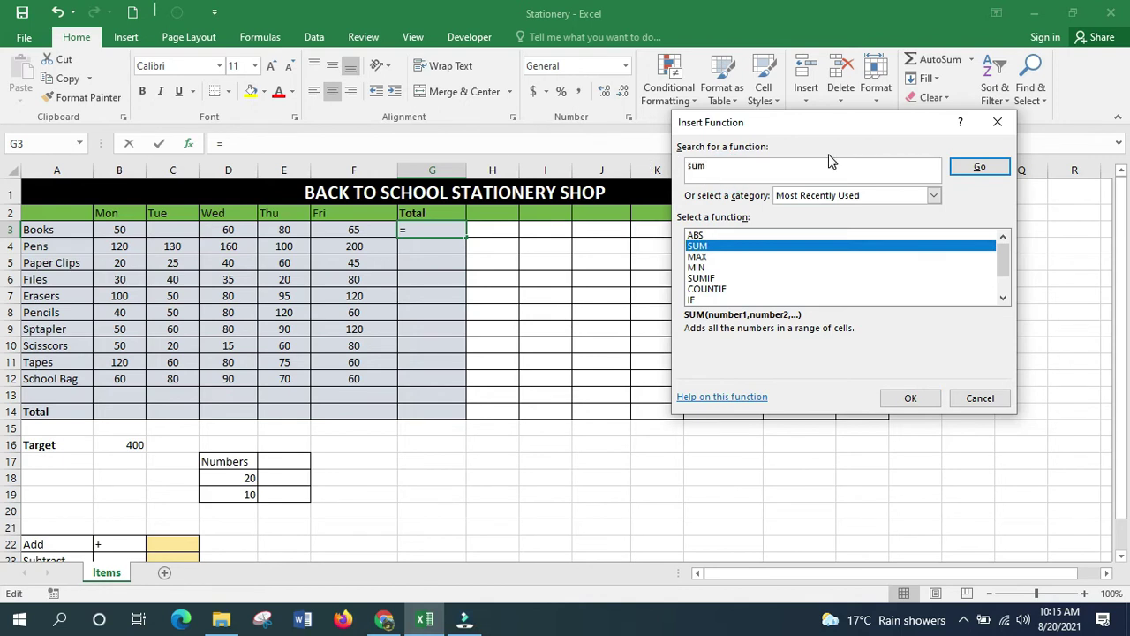
left_click(980, 168)
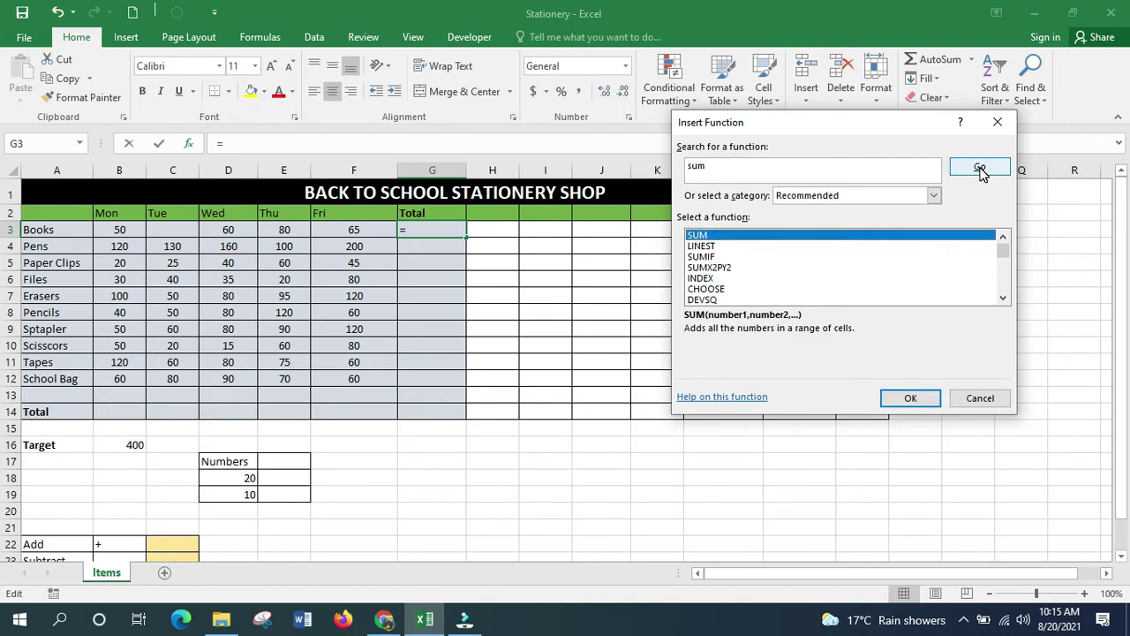
Step: Choose the SUM function from the Math & Trig category for G3 and bring up its arguments
left_click(933, 195)
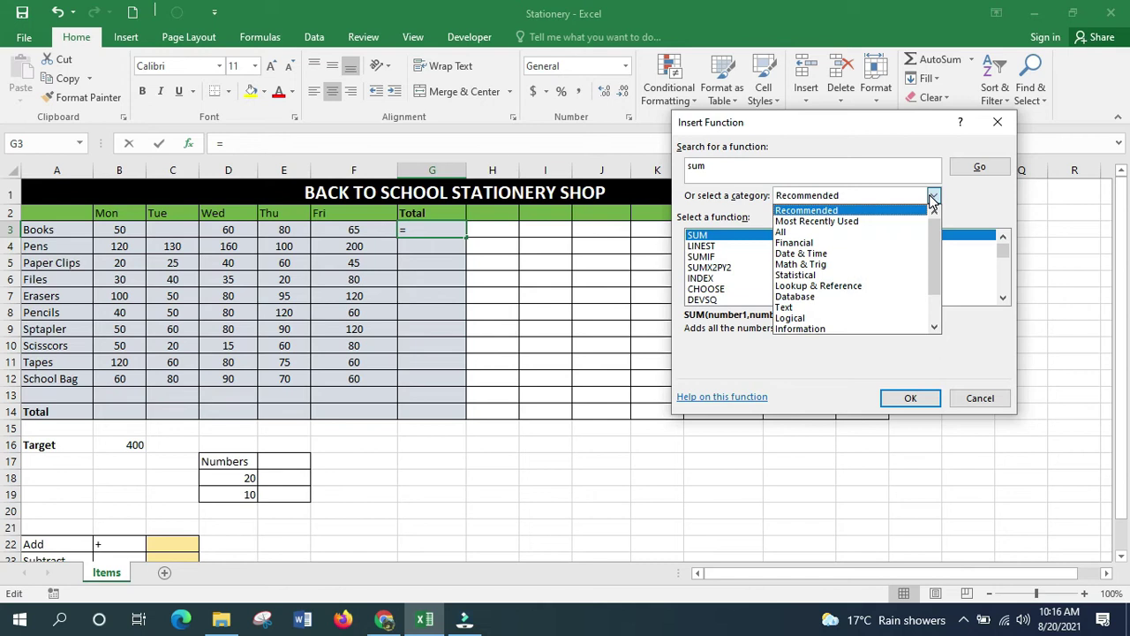
left_click(806, 267)
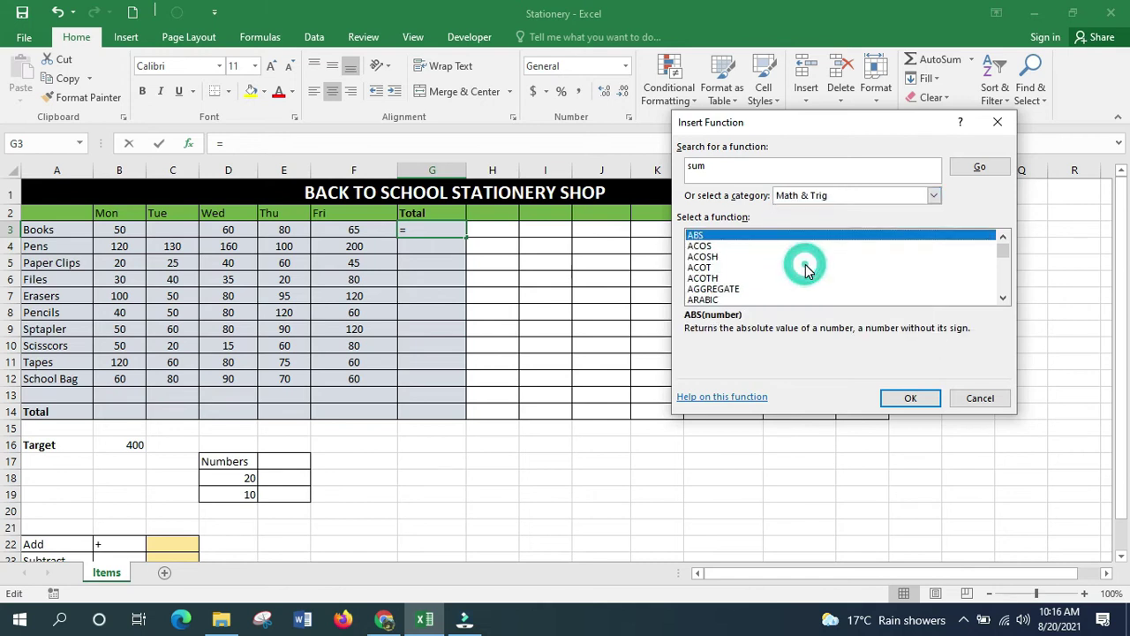
left_click_drag(1001, 254, 1003, 283)
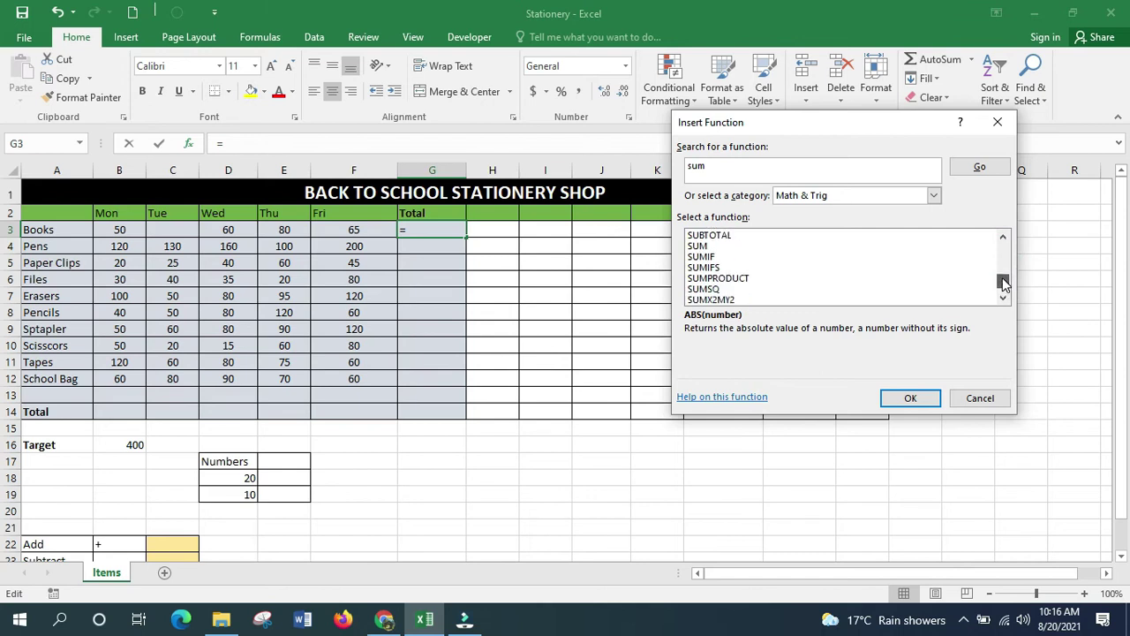
left_click(699, 247)
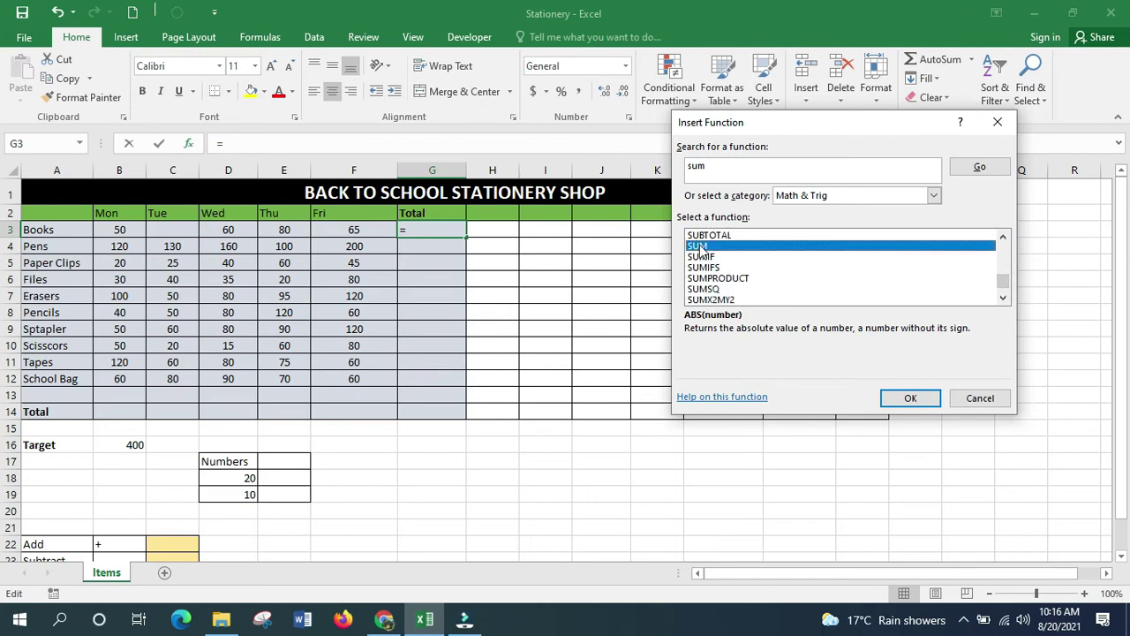
left_click(902, 397)
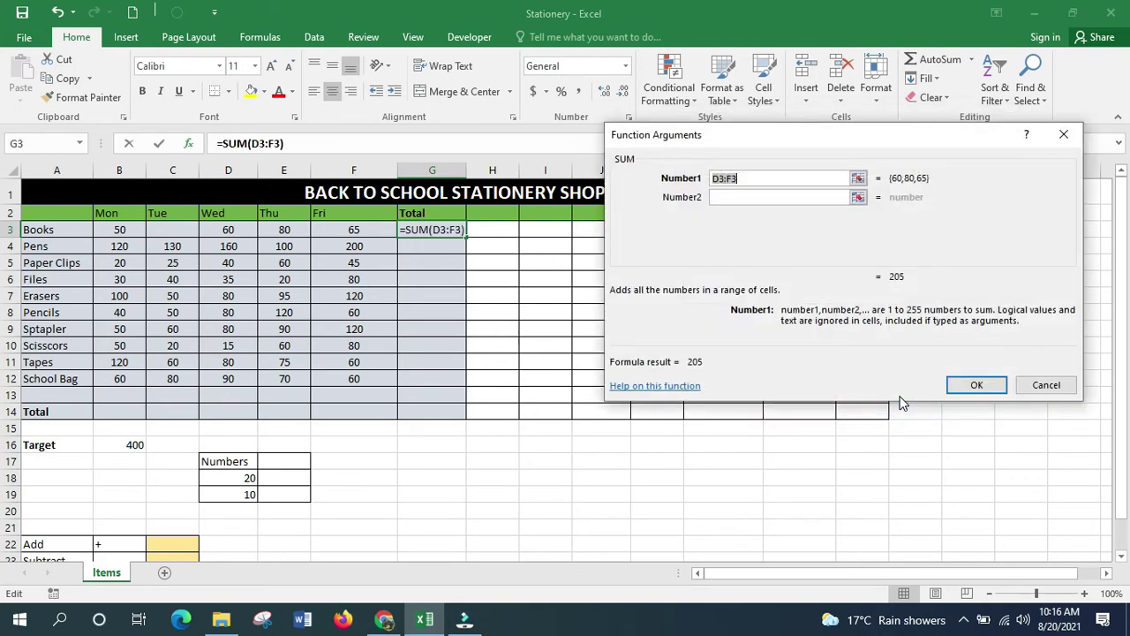
Step: Replace the suggested range in the SUM function's Number1 argument with the Books cells B3:F3
key("BackSpace")
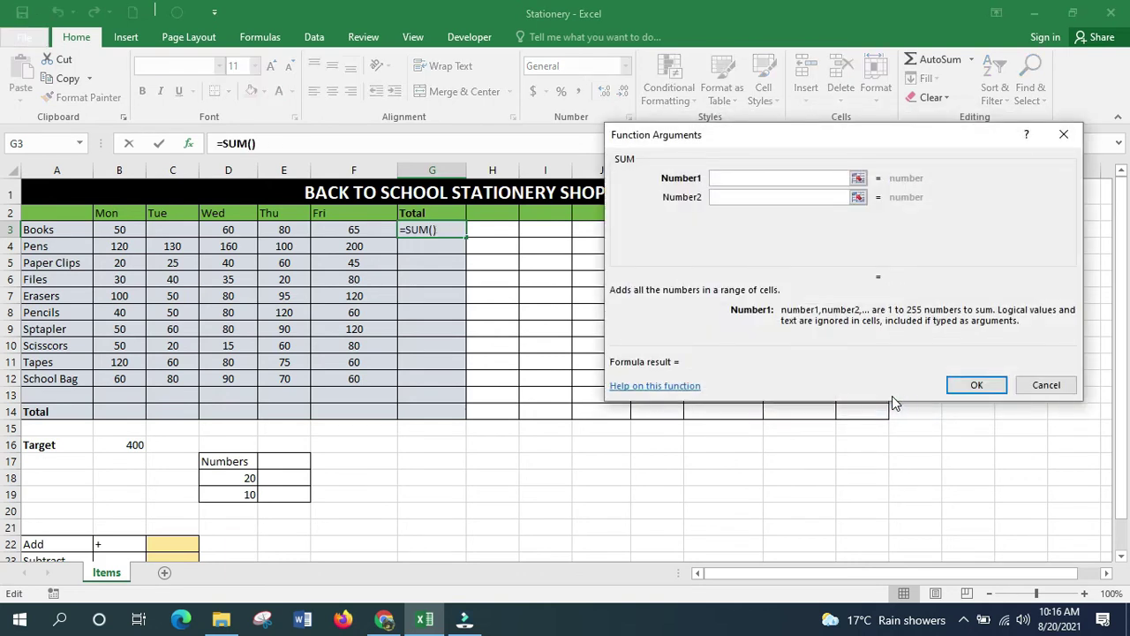
left_click(117, 229)
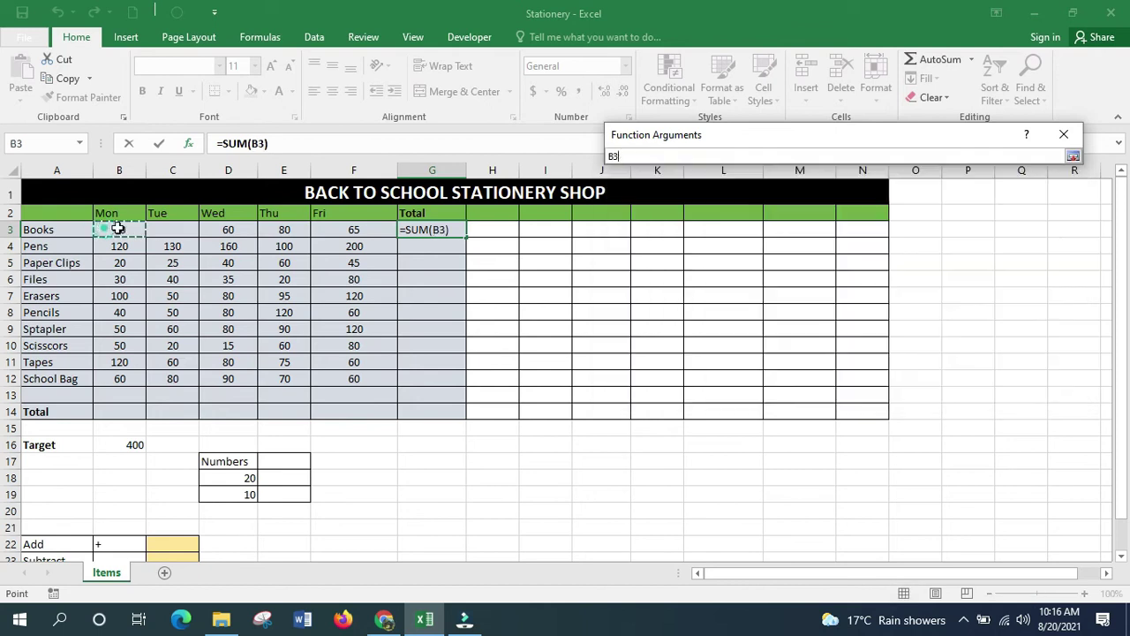
left_click_drag(118, 228, 337, 227)
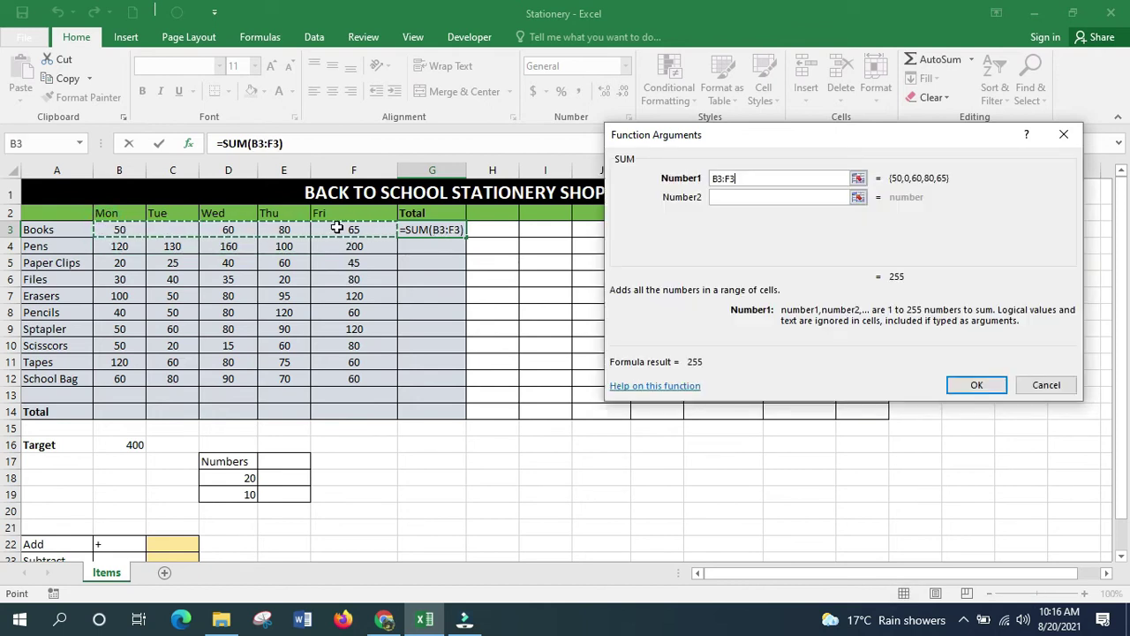
Step: Re-enter B3:F3 as SUM's Number1 argument to commit the formula in G3, and clear the Books total cell
key("BackSpace")
key("BackSpace")
key("BackSpace")
key("BackSpace")
key("BackSpace")
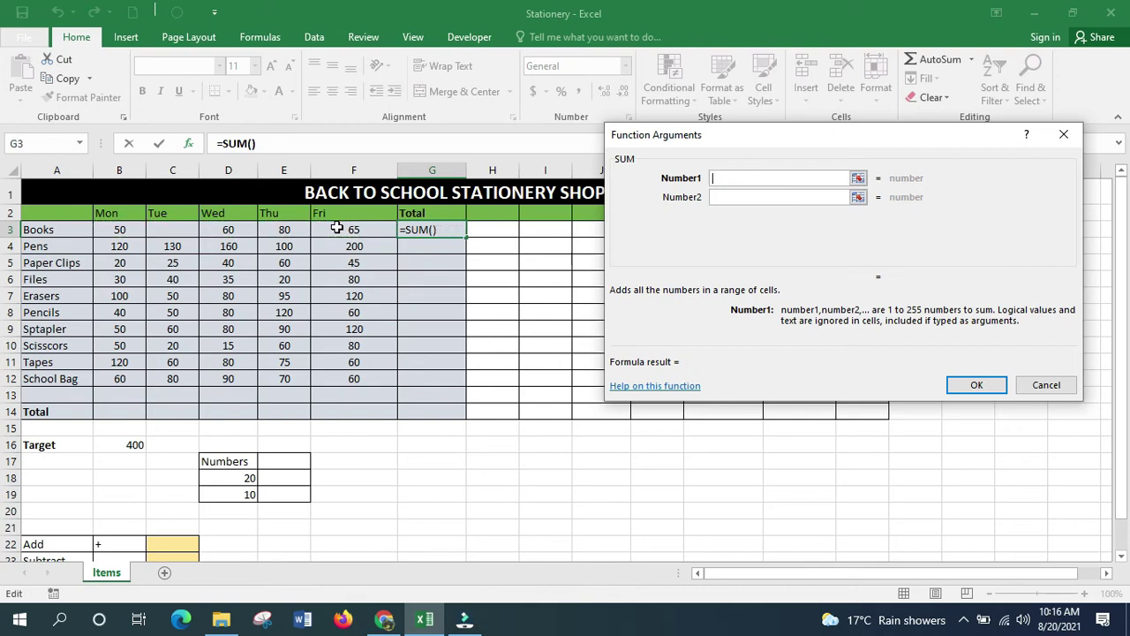
type("B3")
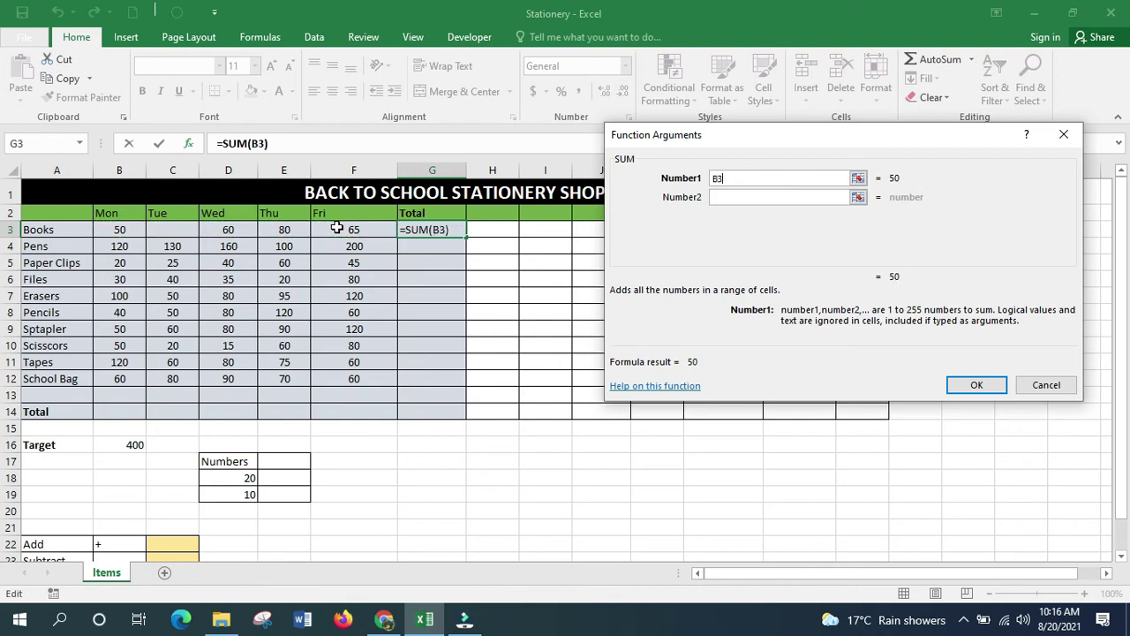
type(":F3")
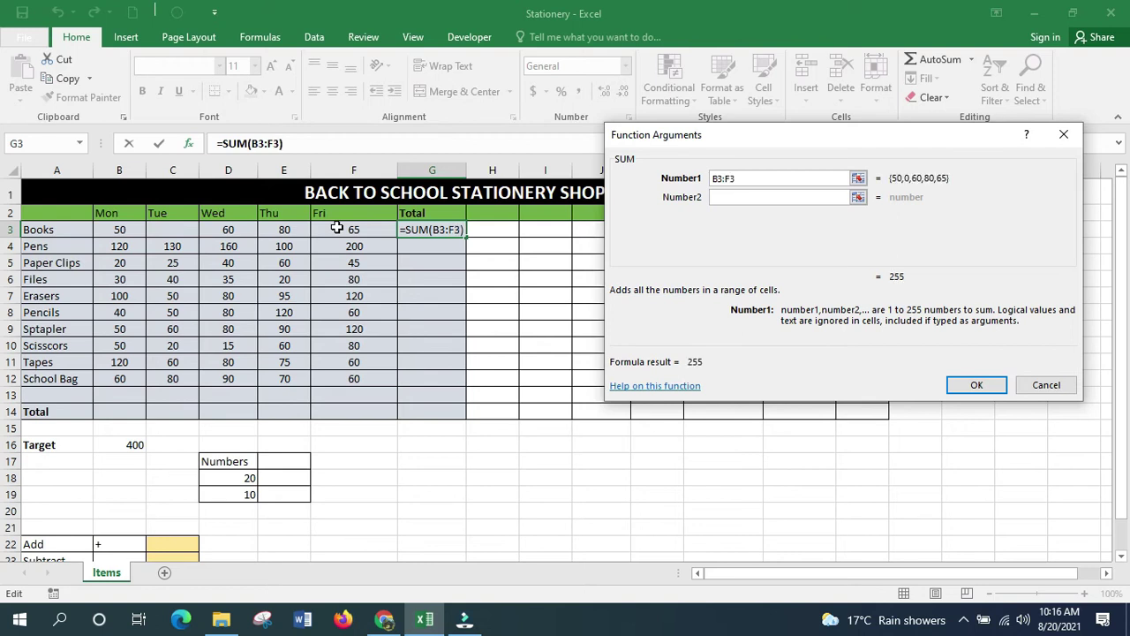
key("Return")
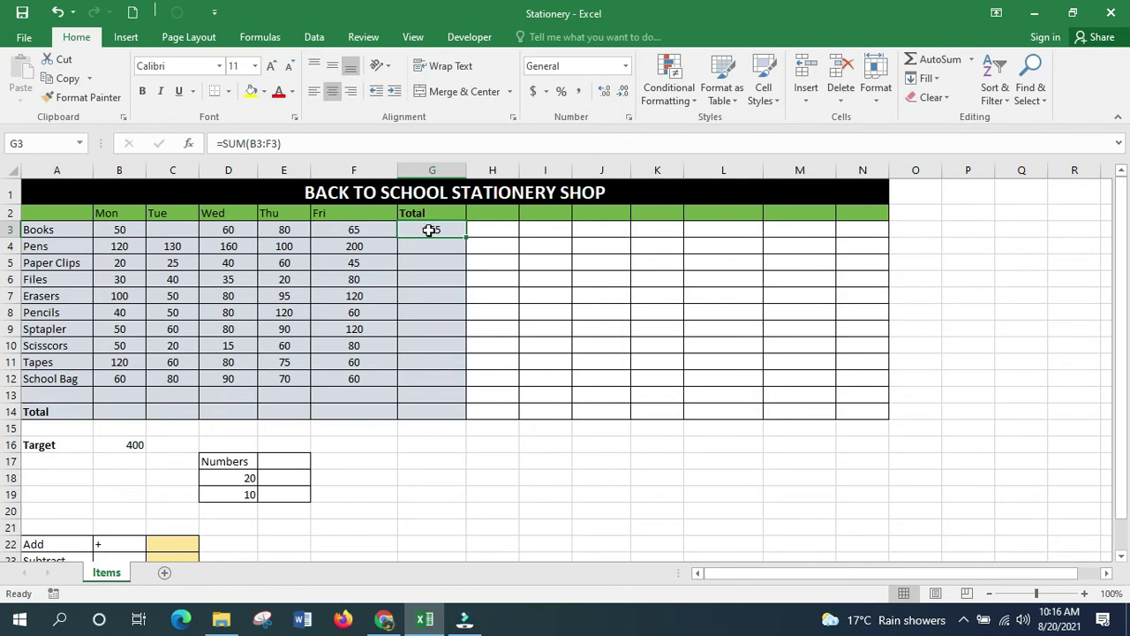
key("Delete")
left_click(442, 300)
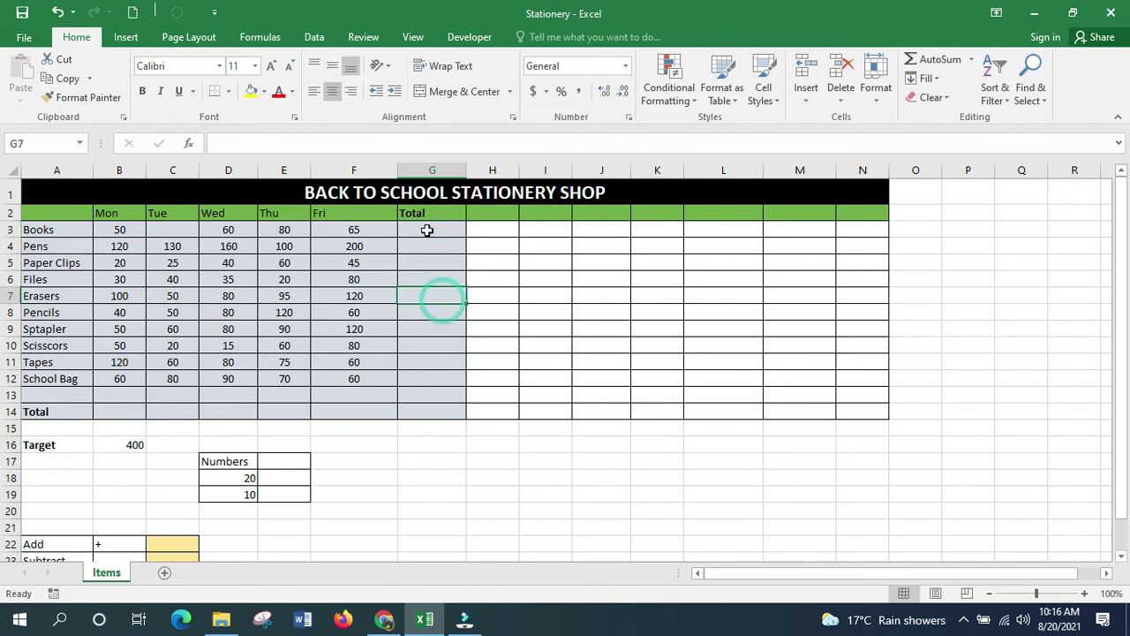
Step: View the Insert Function window for the Books total cell G3 through the function library and AutoSum's More Functions option
left_click(428, 231)
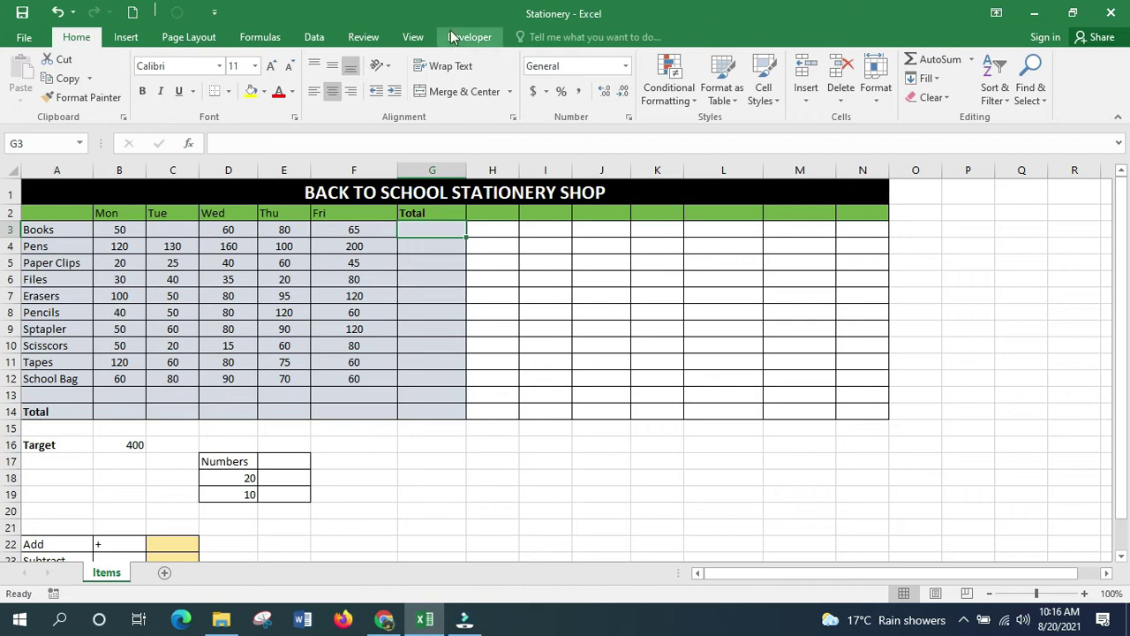
left_click(256, 37)
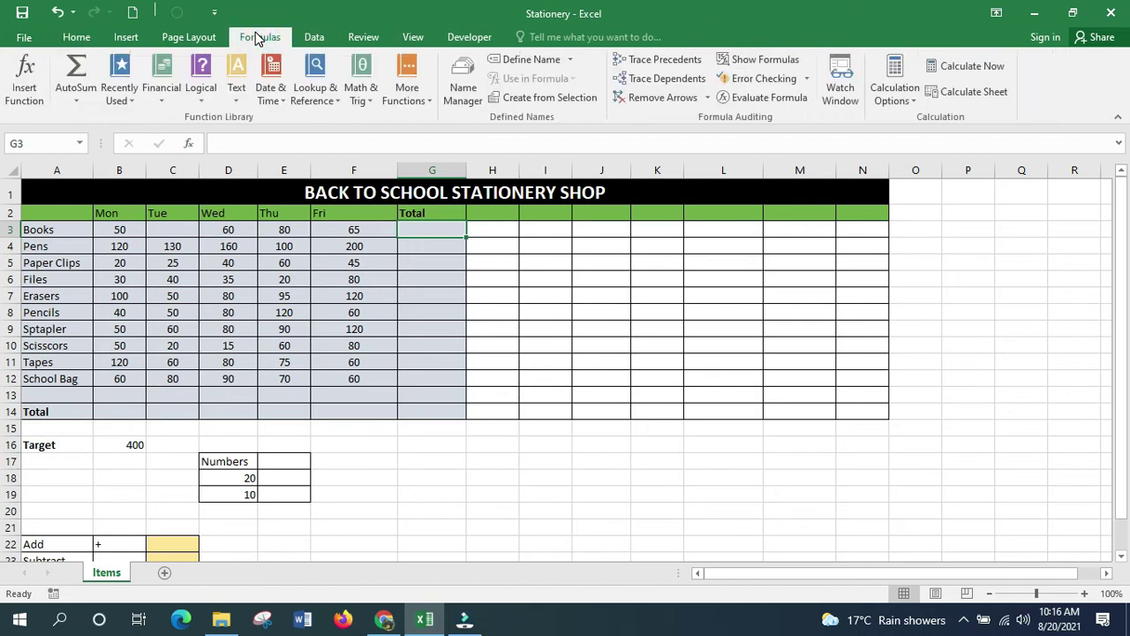
left_click(26, 75)
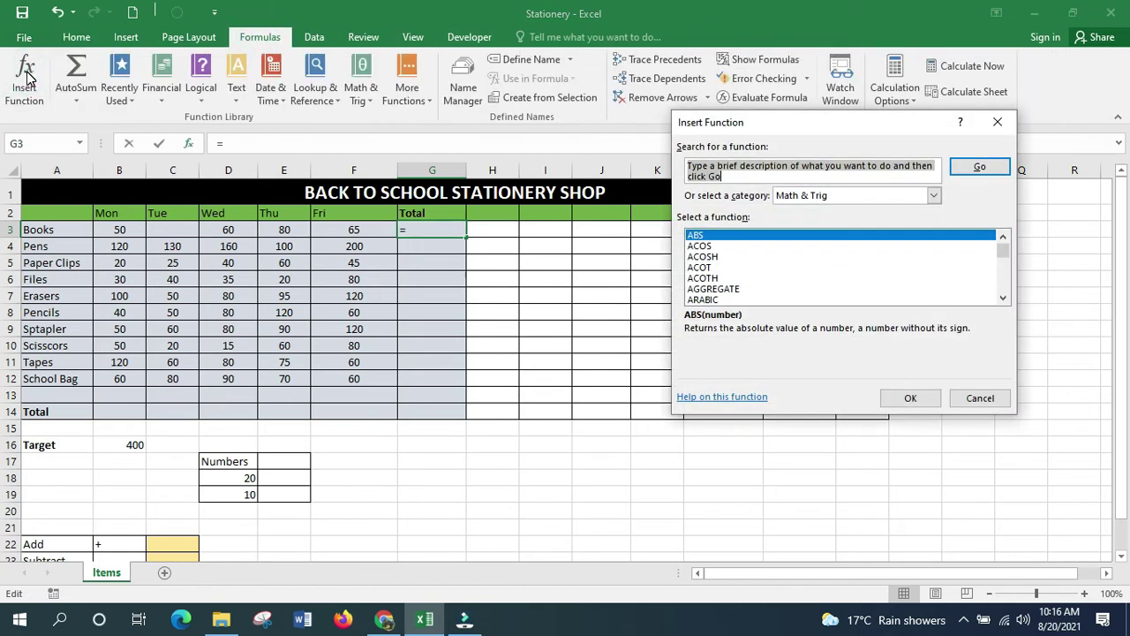
left_click(998, 122)
left_click(76, 37)
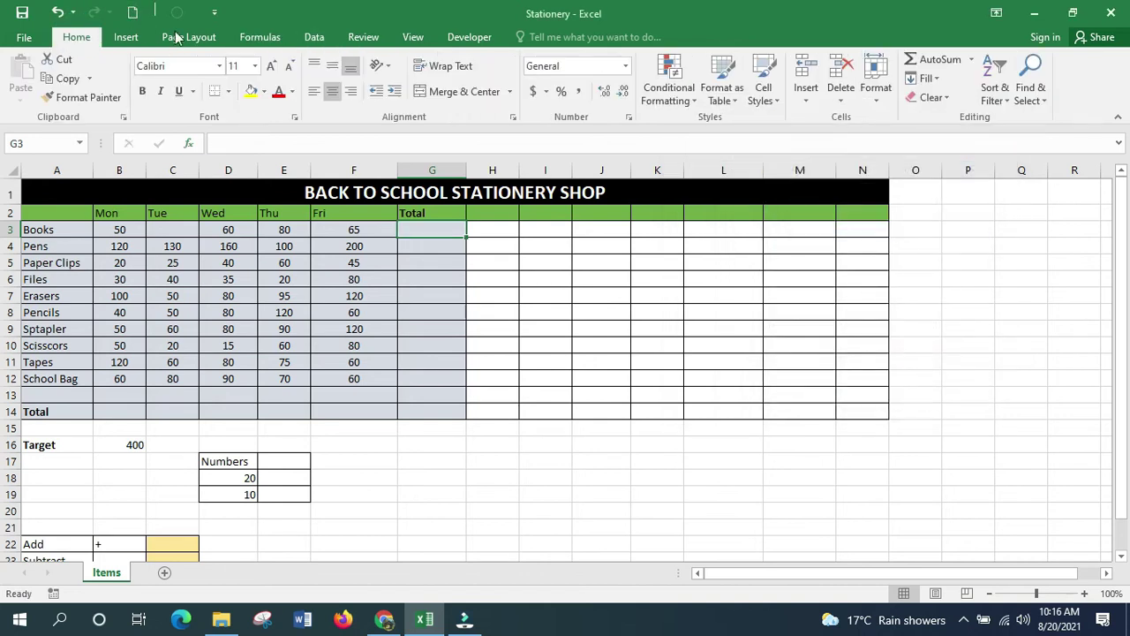
left_click(973, 60)
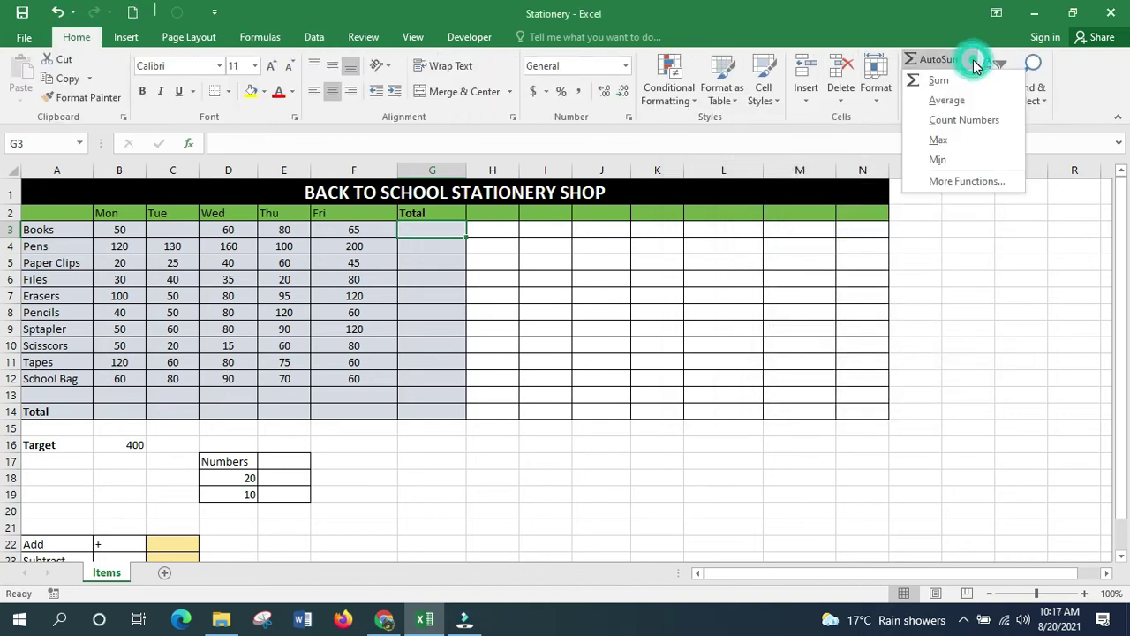
left_click(963, 182)
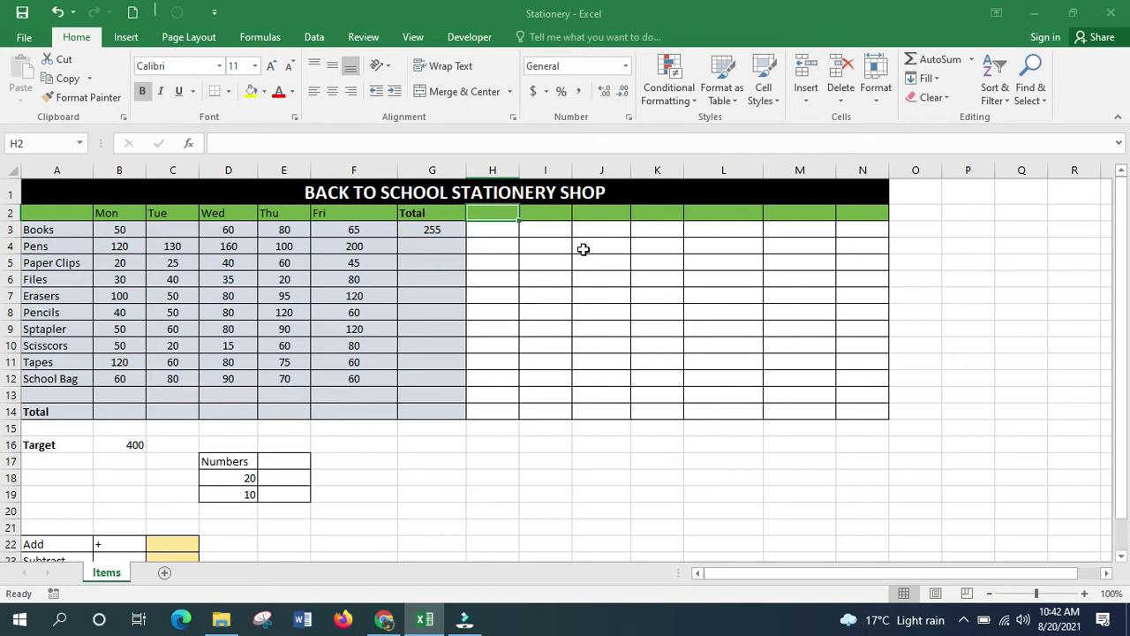
Step: Add the header Max in H2 and enter =MAX(B3:F3) for Books in H3
type("Max")
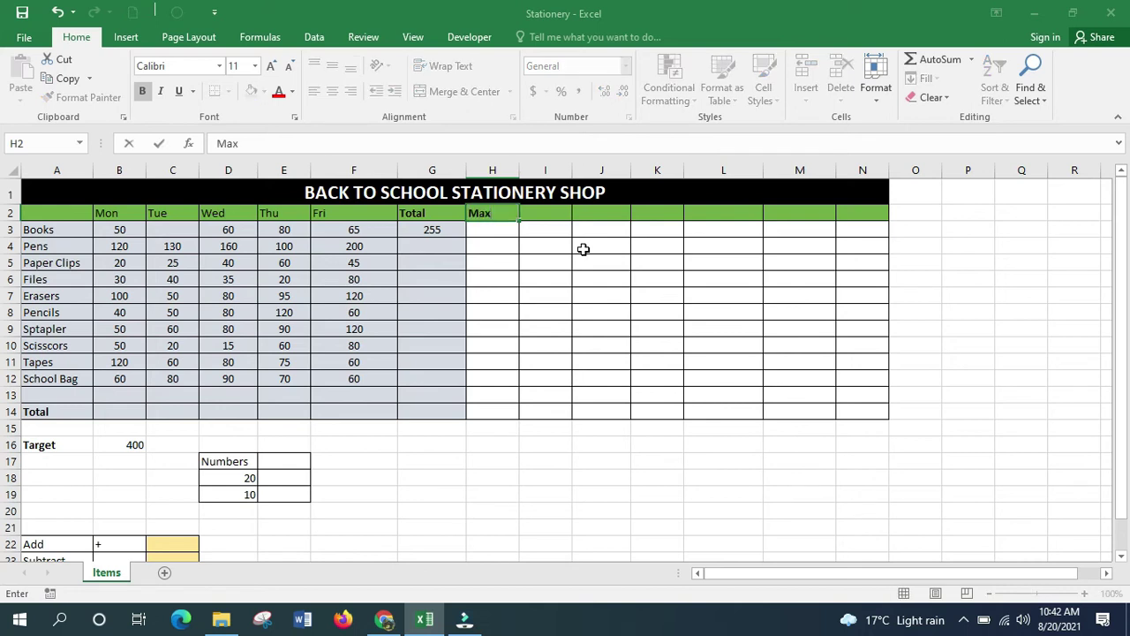
left_click(499, 233)
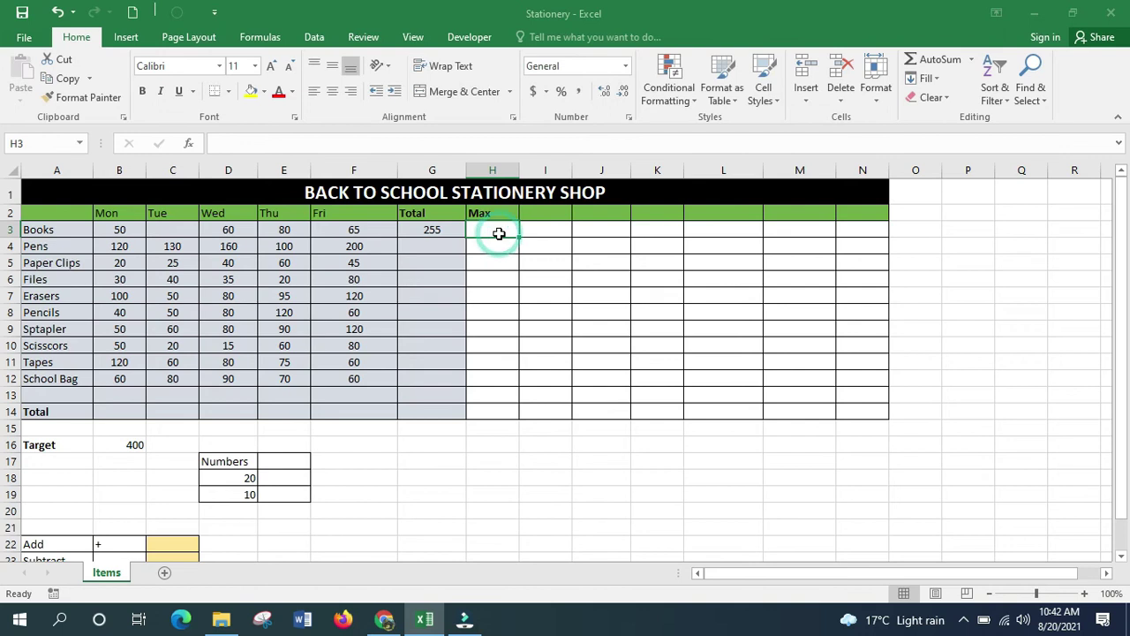
type("=max")
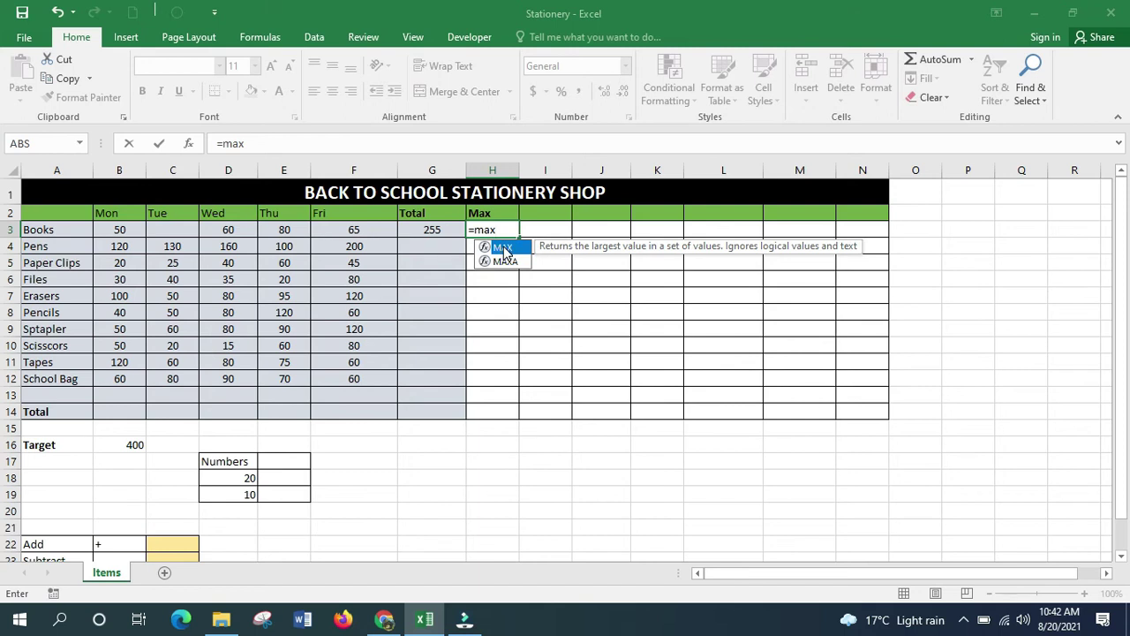
double_click(500, 252)
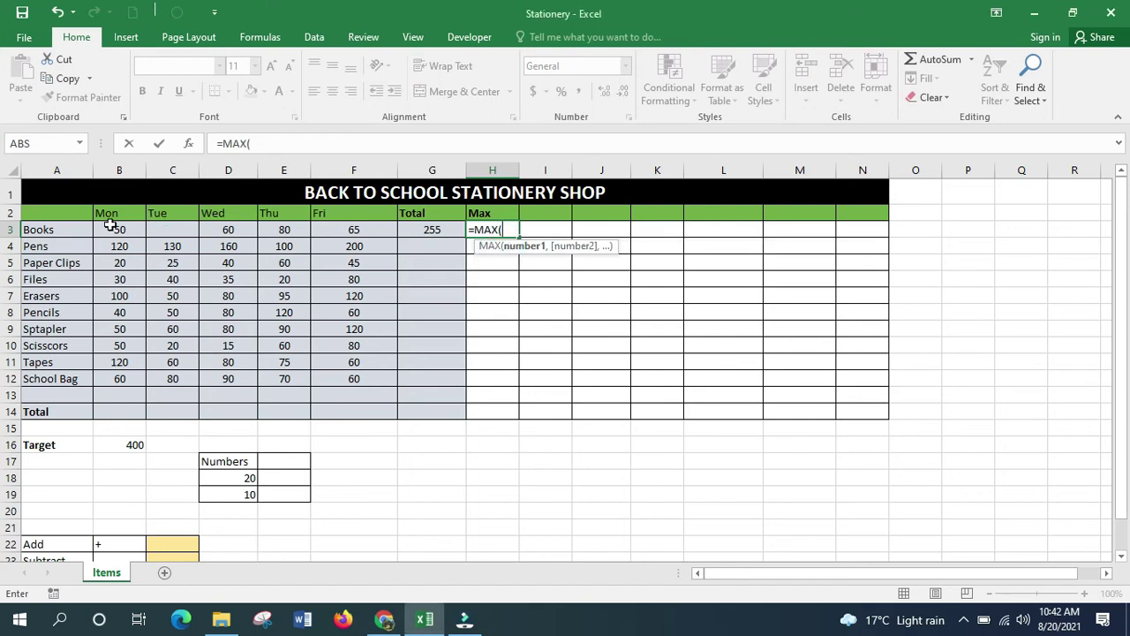
left_click_drag(111, 229, 348, 230)
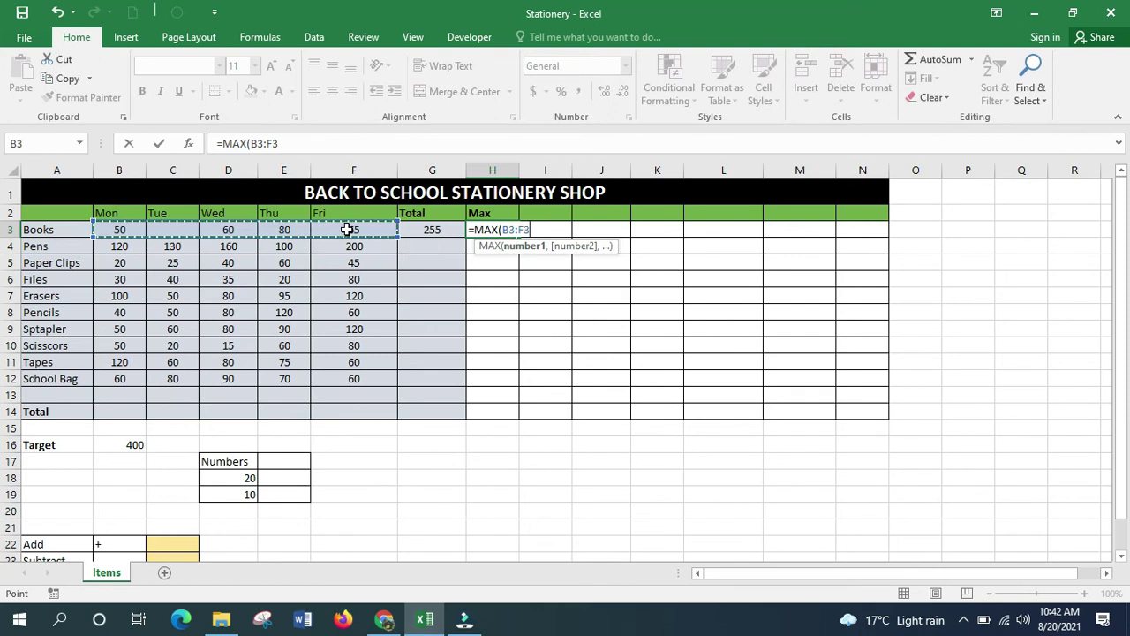
type(")")
key("Return")
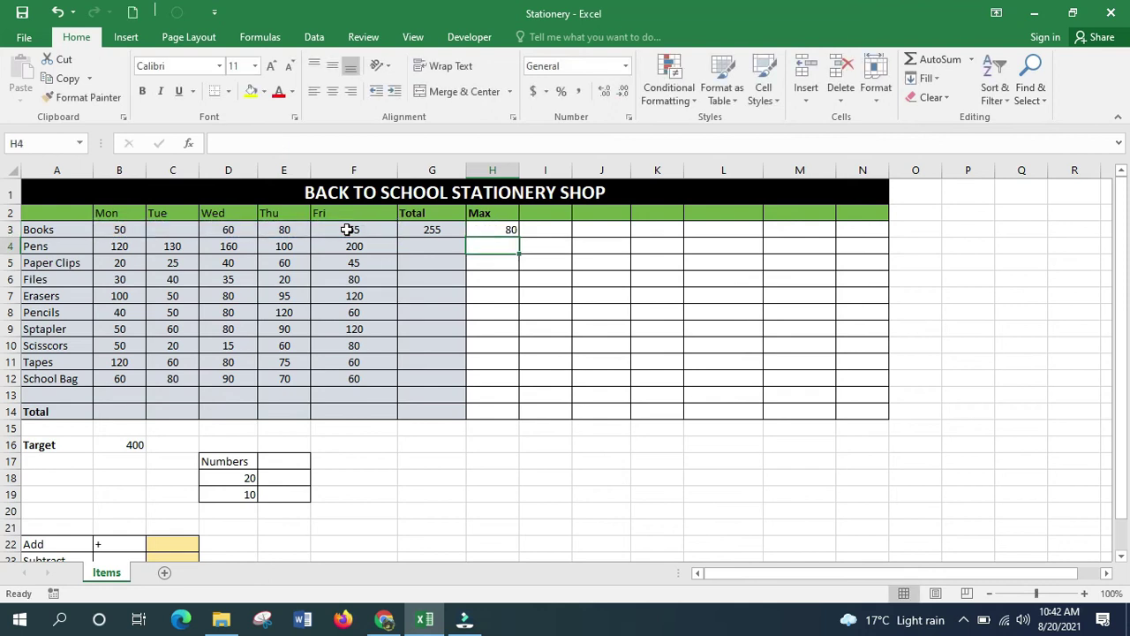
left_click(504, 229)
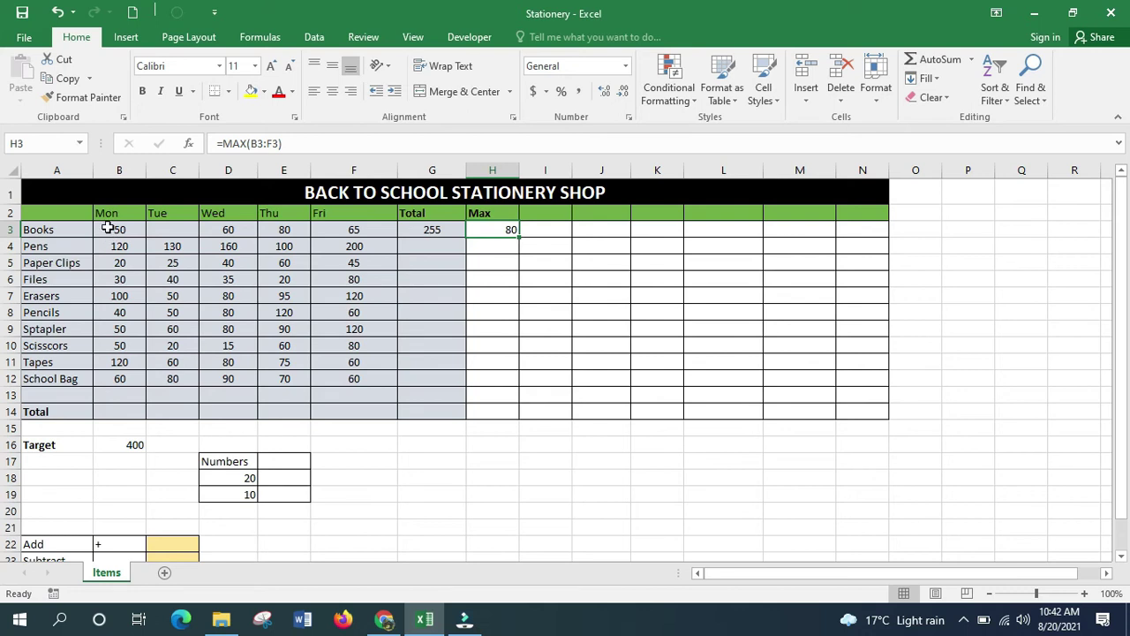
left_click_drag(107, 229, 359, 228)
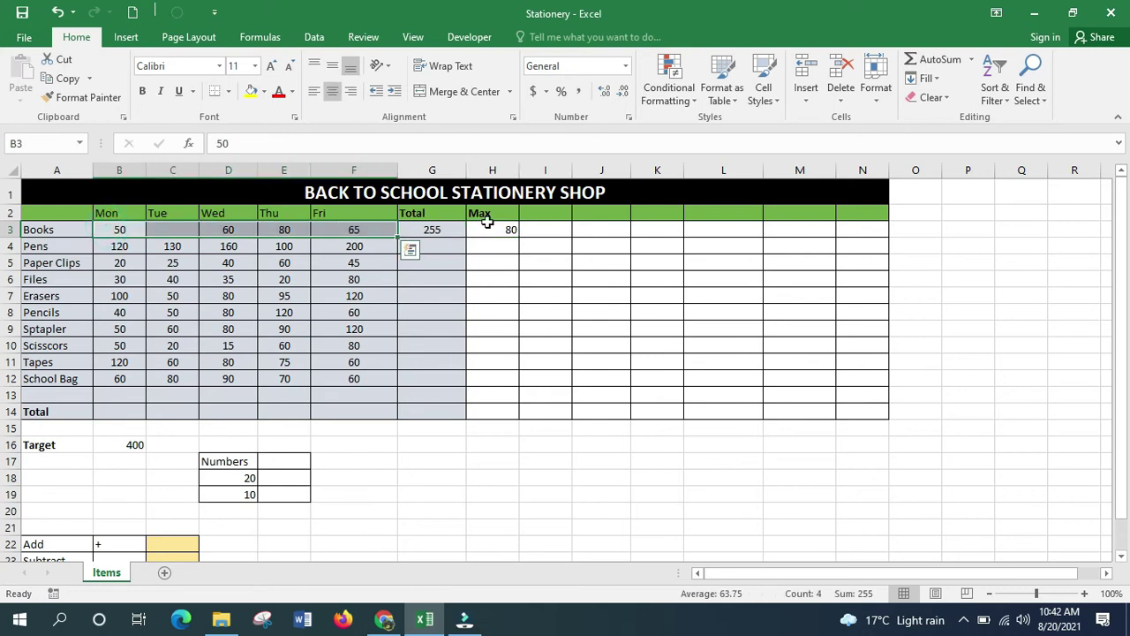
Step: Add the header Min in I2 and enter =MIN(B3:F3) for Books in I3
left_click(541, 217)
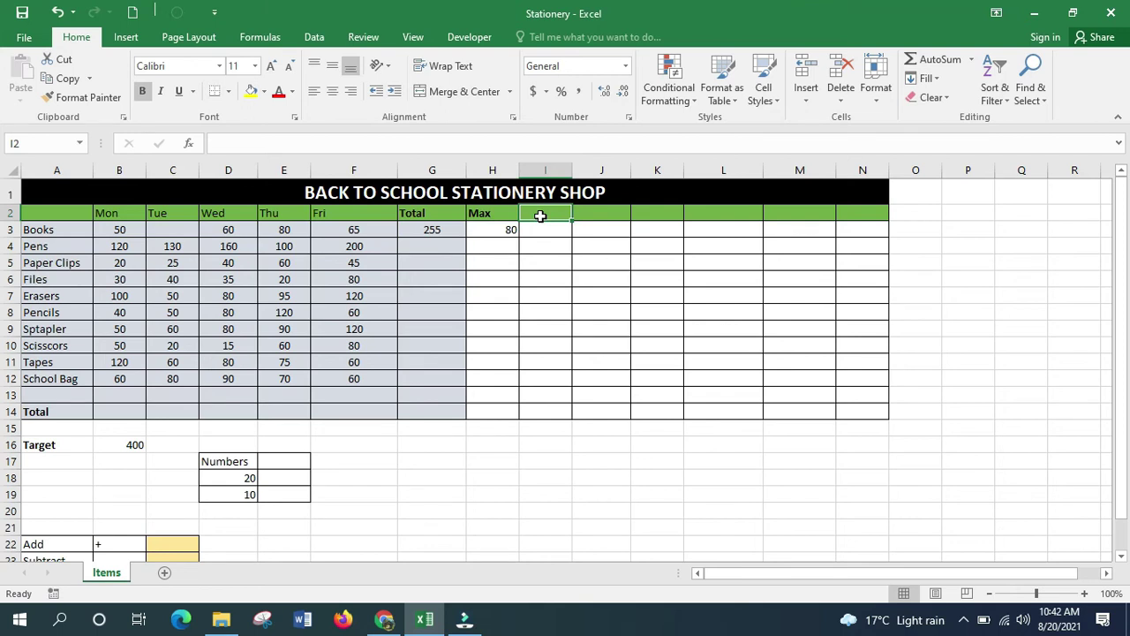
type("Min")
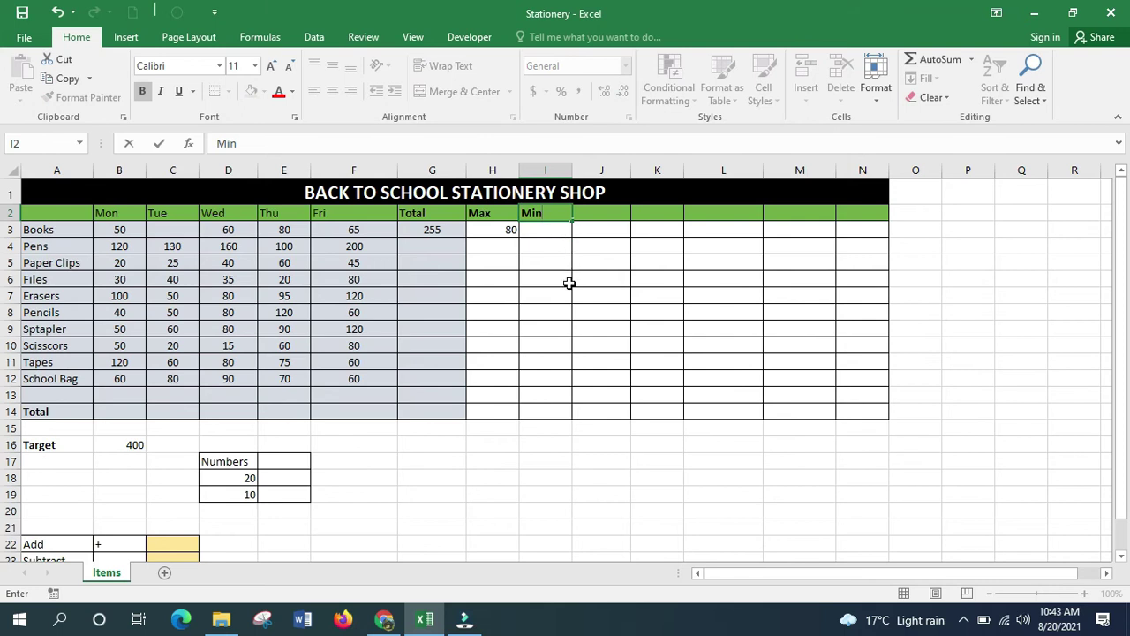
left_click(570, 283)
left_click(542, 230)
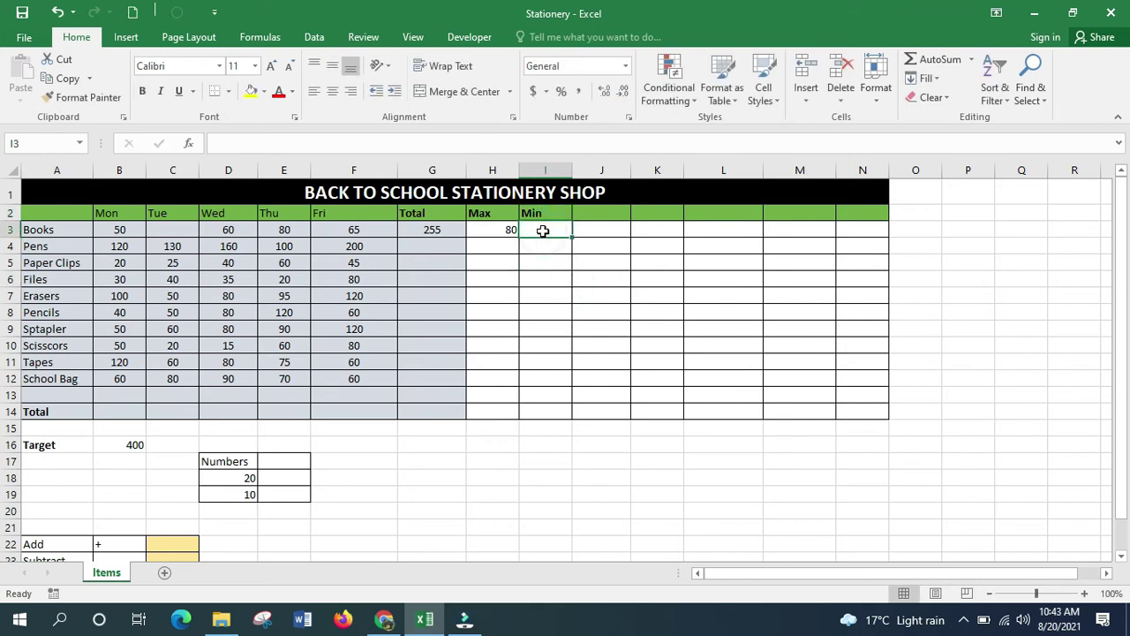
type("=")
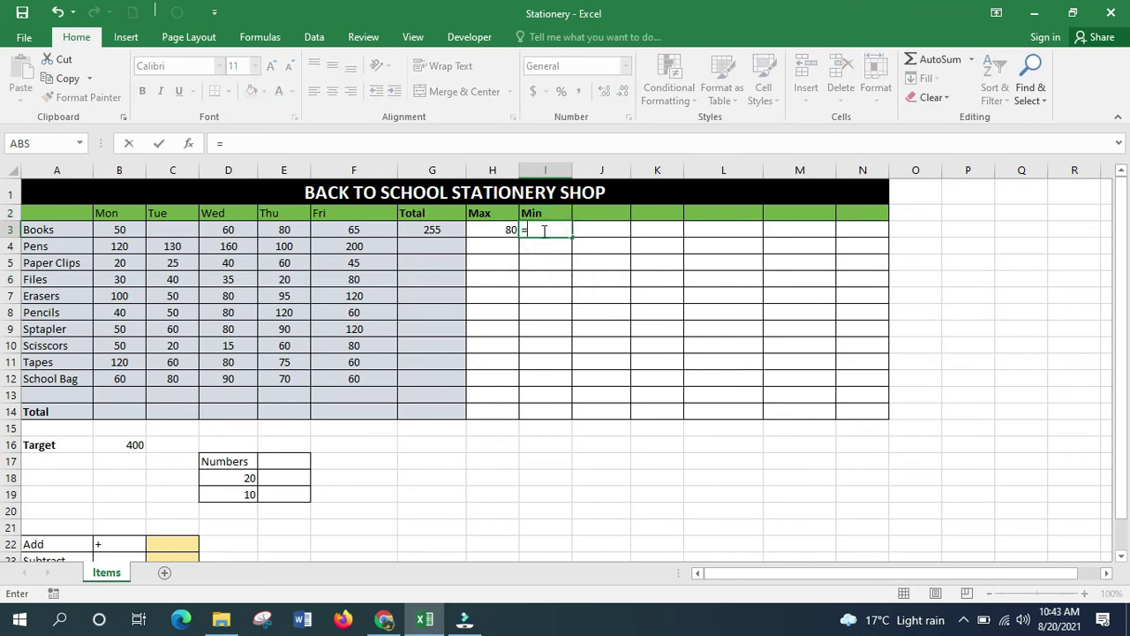
type("min")
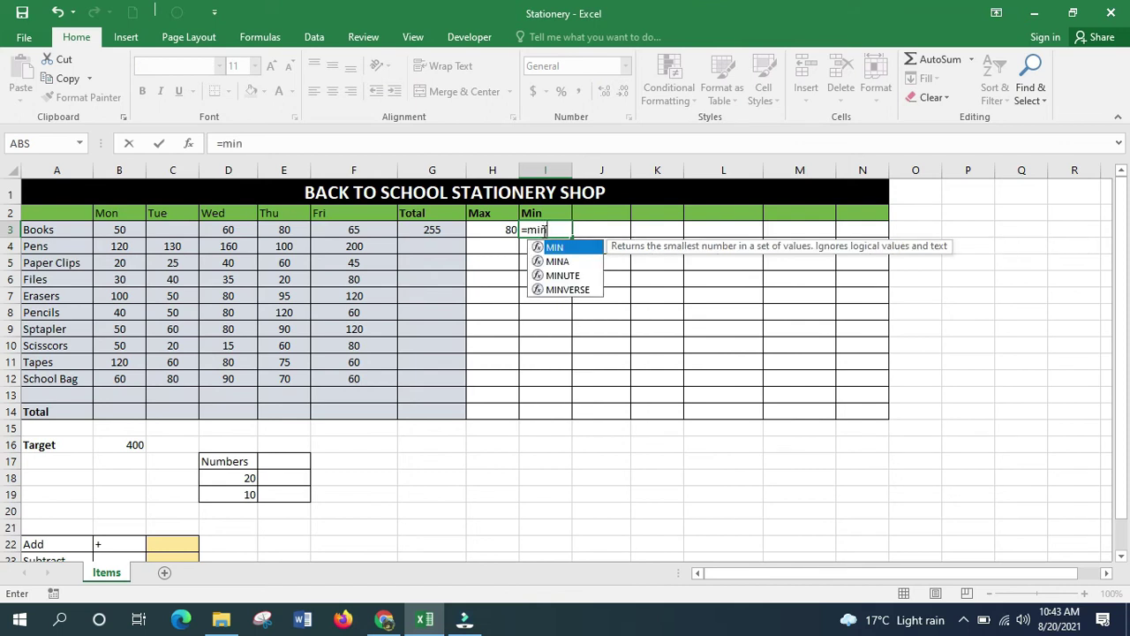
double_click(555, 246)
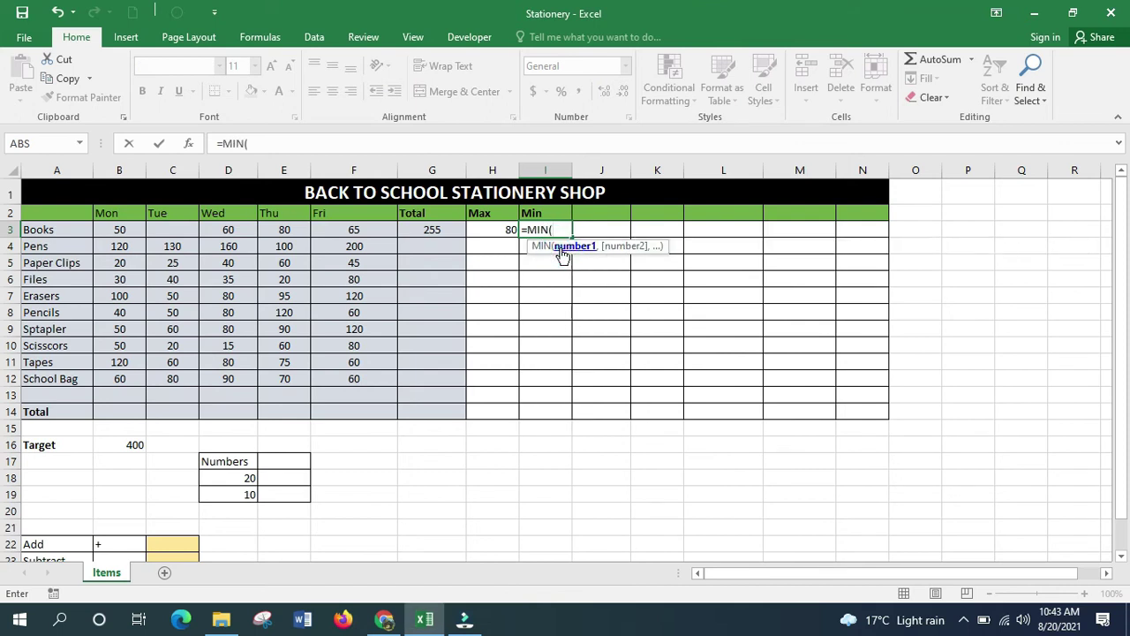
left_click_drag(112, 226, 319, 230)
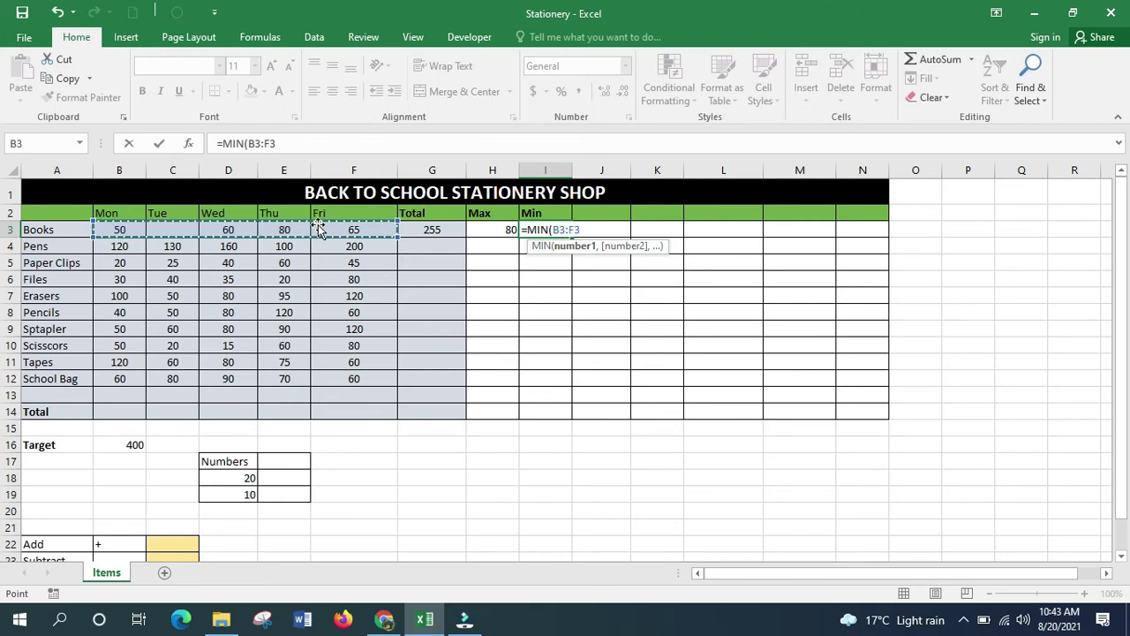
type(")")
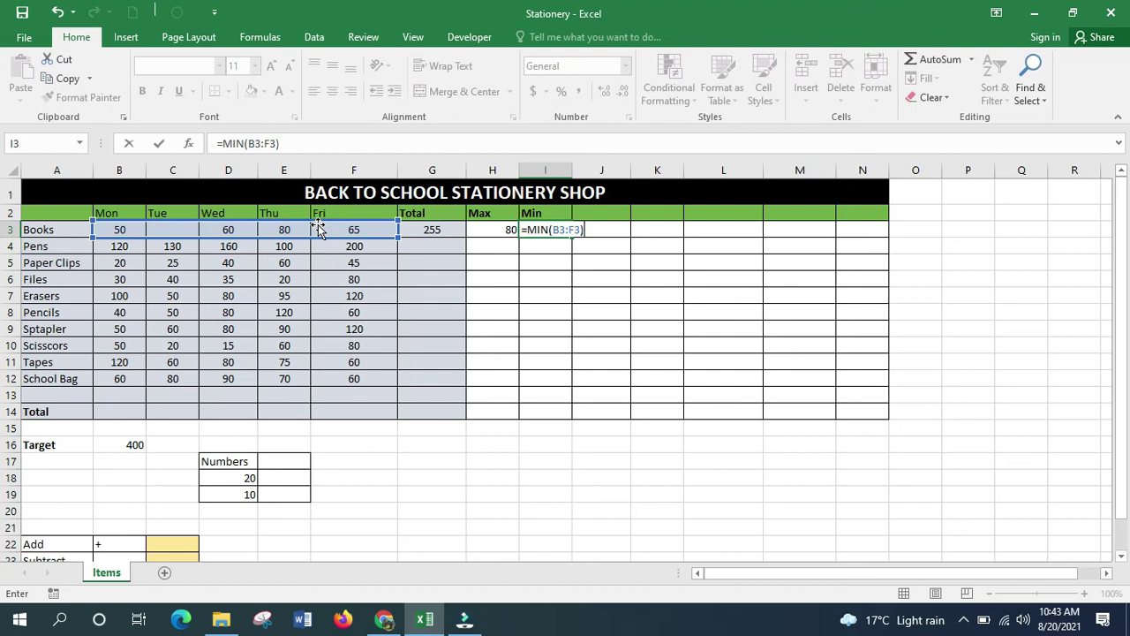
key("Return")
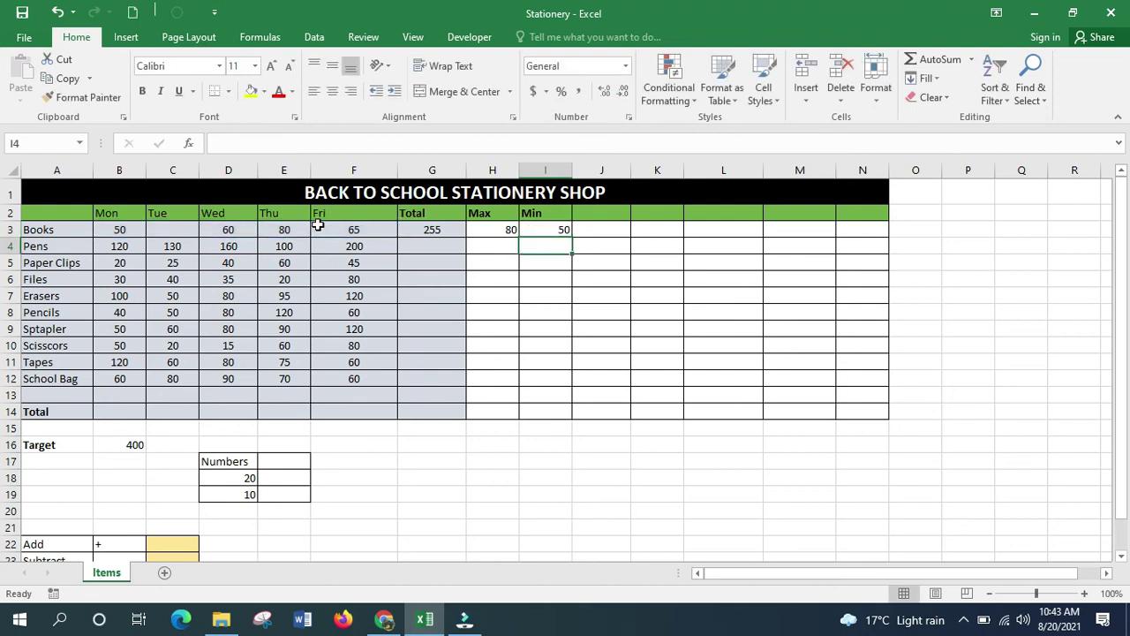
Step: Add the header Average in J2 and enter =AVERAGE(B3:F3) for Books in J3
left_click(588, 218)
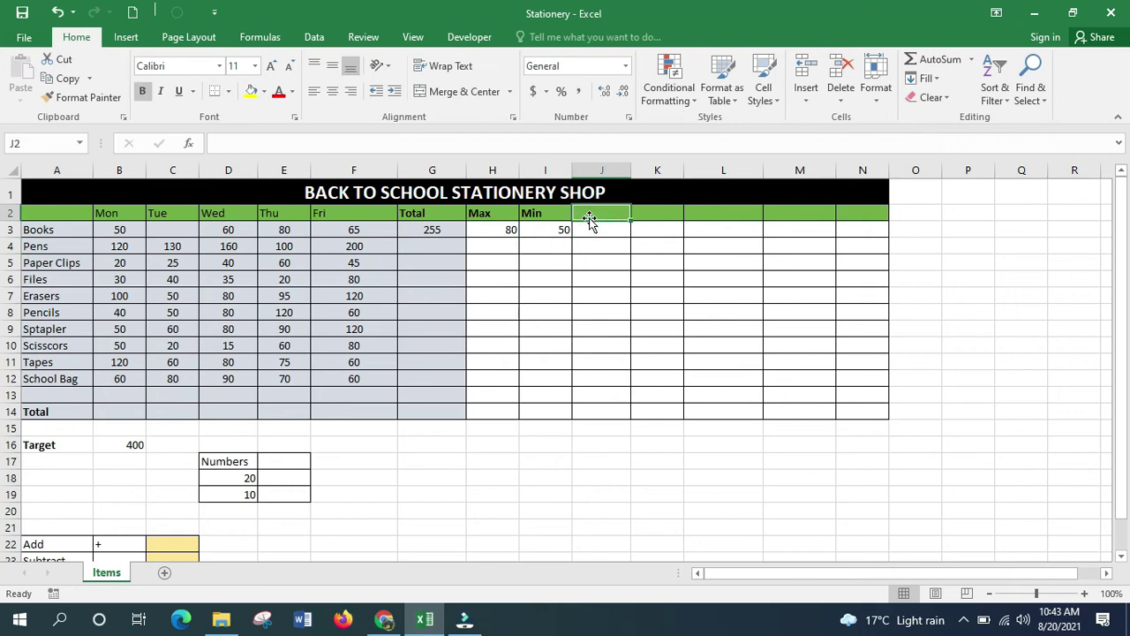
type("Average")
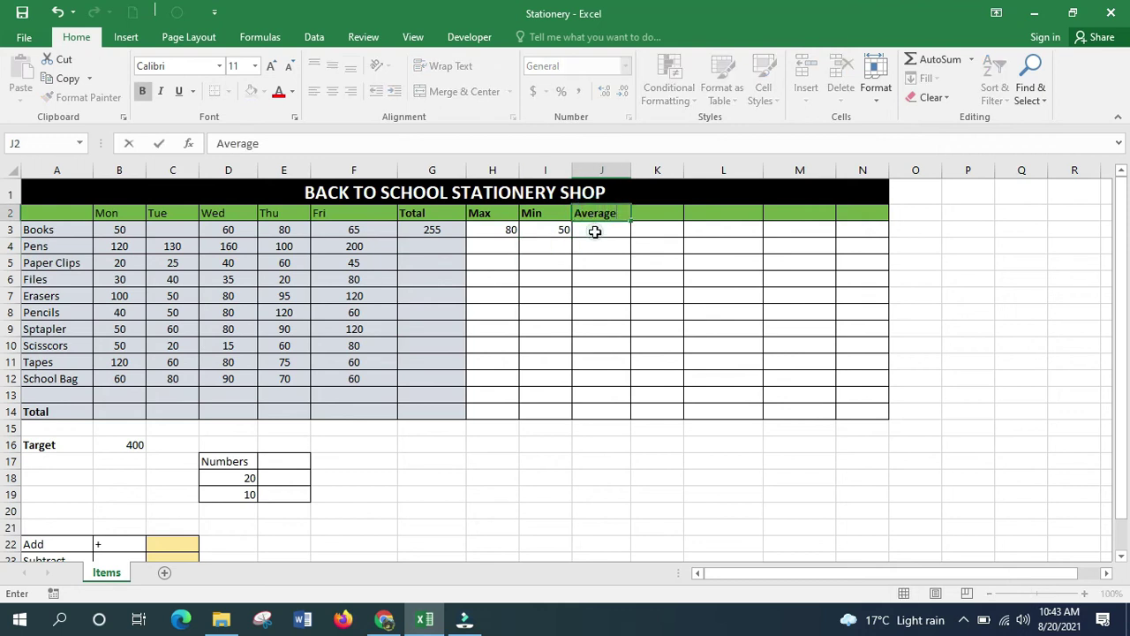
left_click(595, 232)
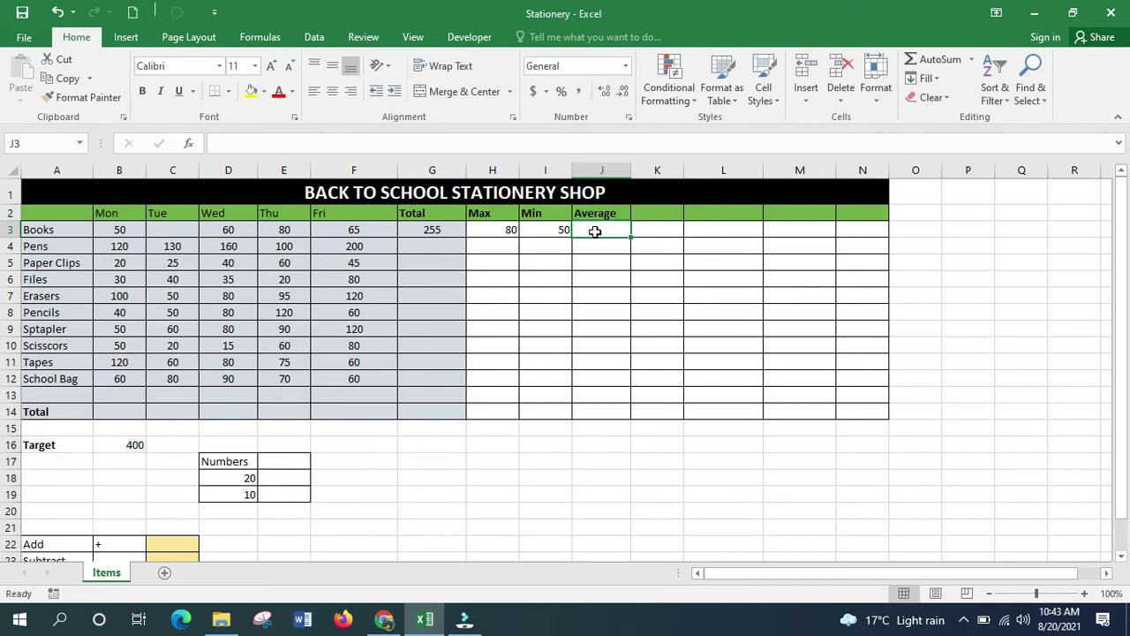
type("=")
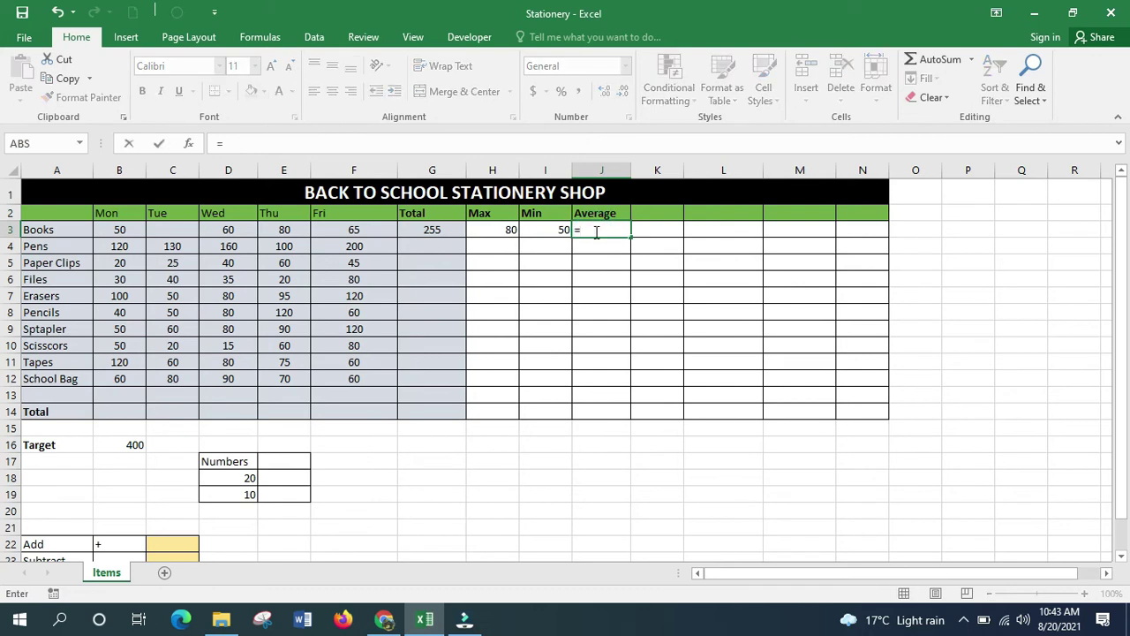
type("AV")
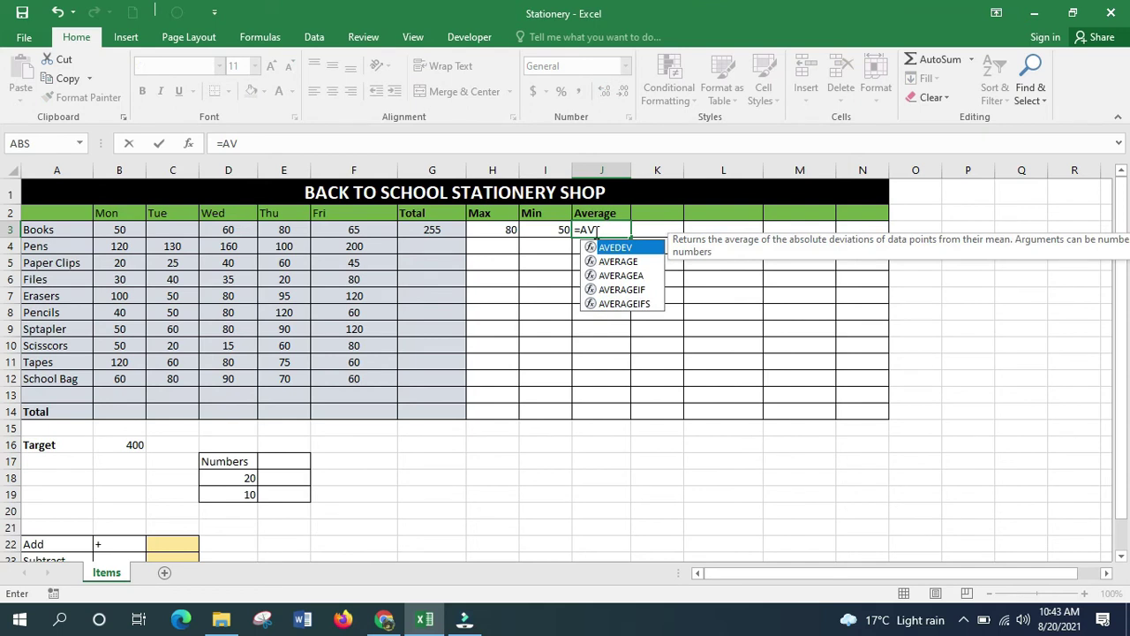
double_click(624, 262)
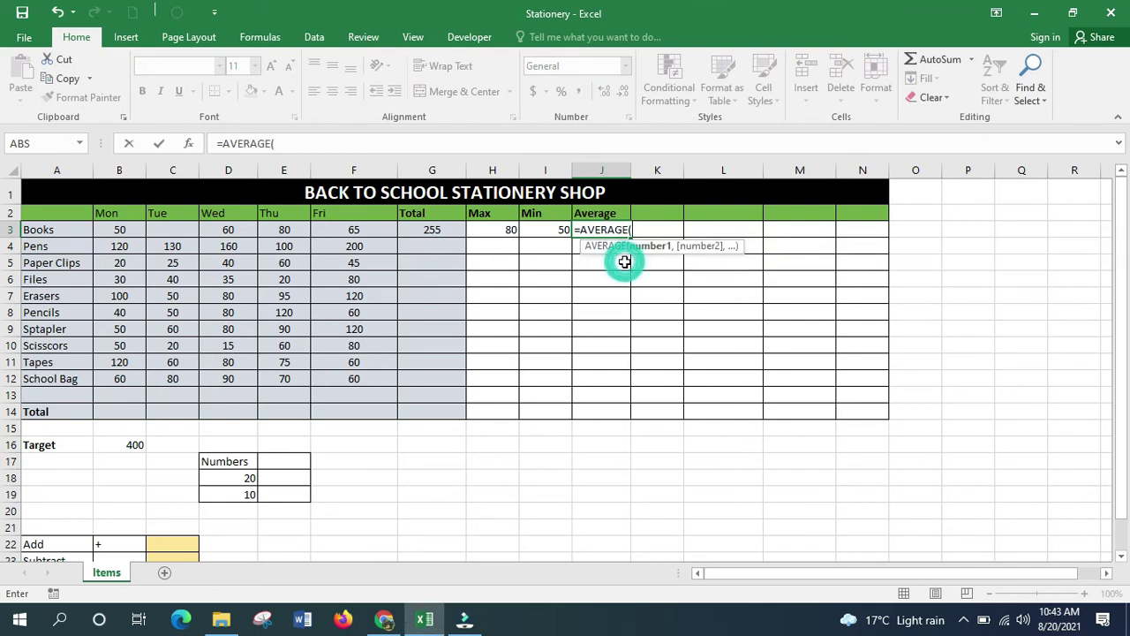
left_click_drag(115, 227, 333, 230)
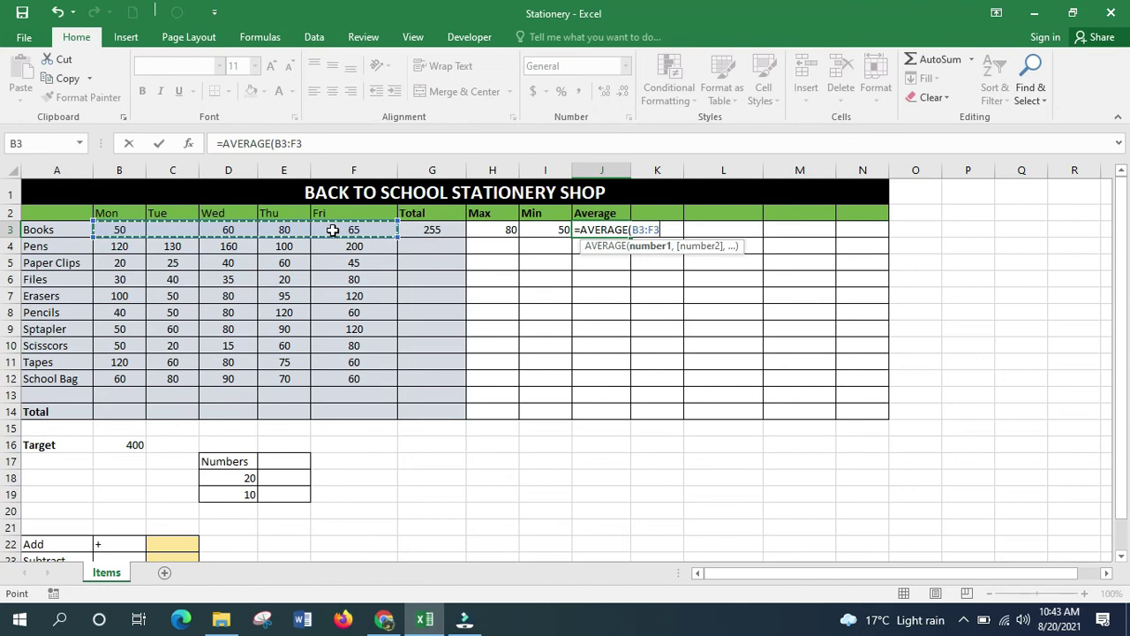
type(")")
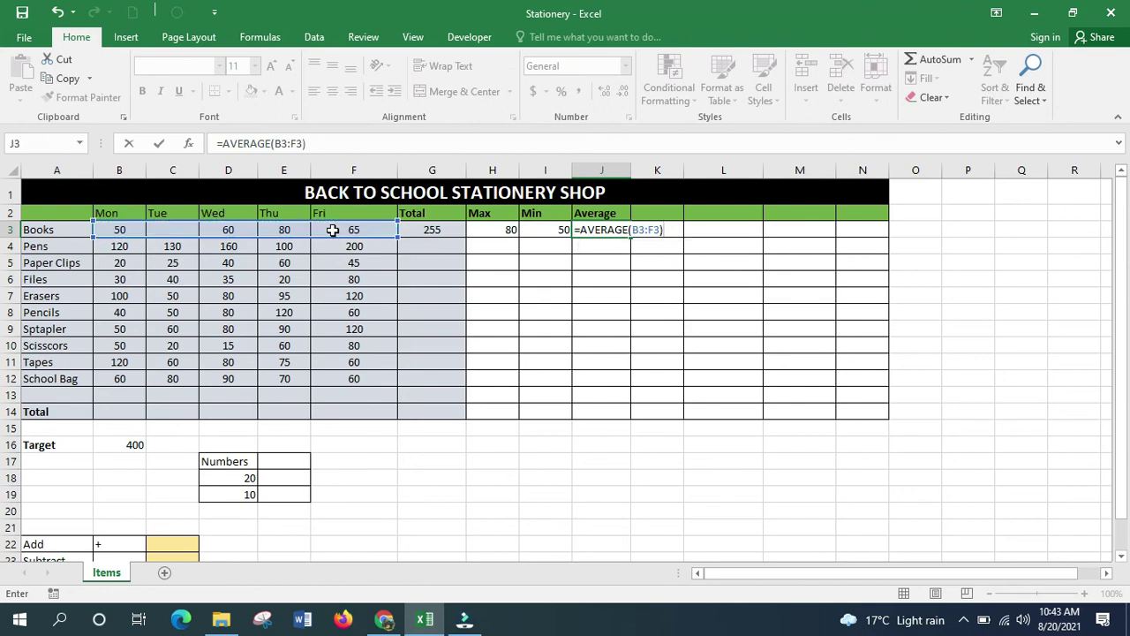
key("Return")
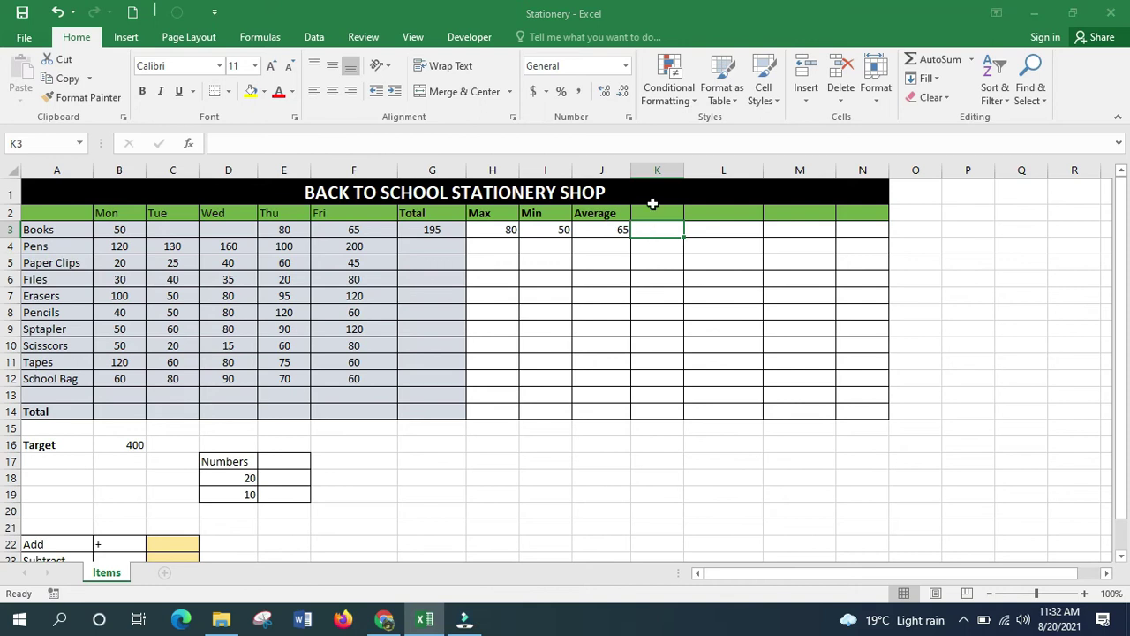
Step: Add the header Count in K2, next to the Average column
left_click(653, 214)
type("Count")
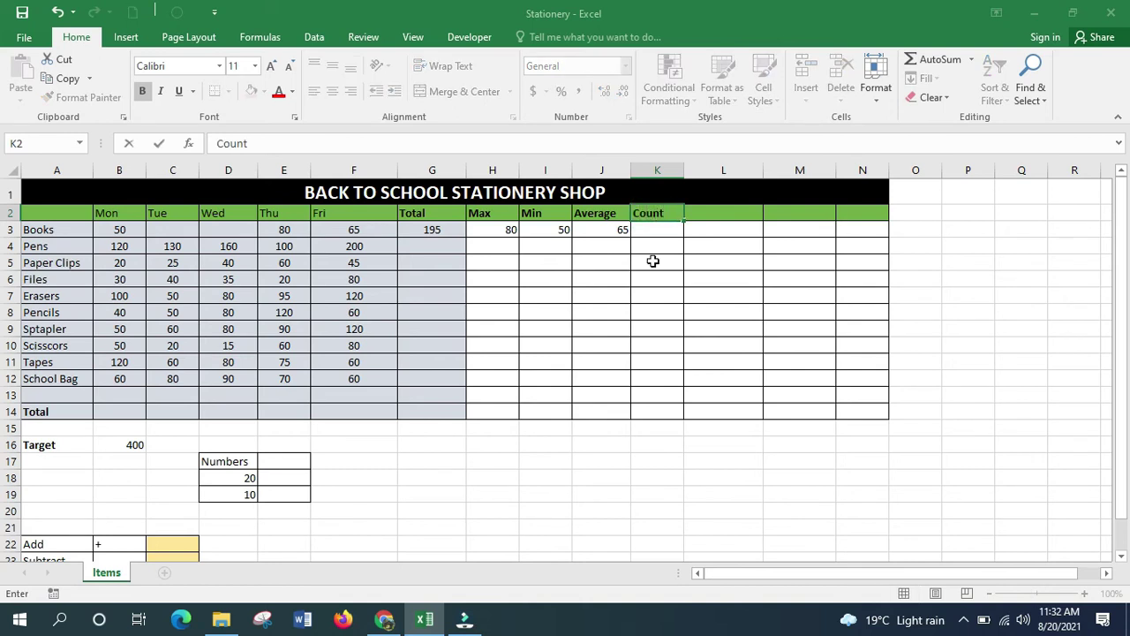
left_click(632, 355)
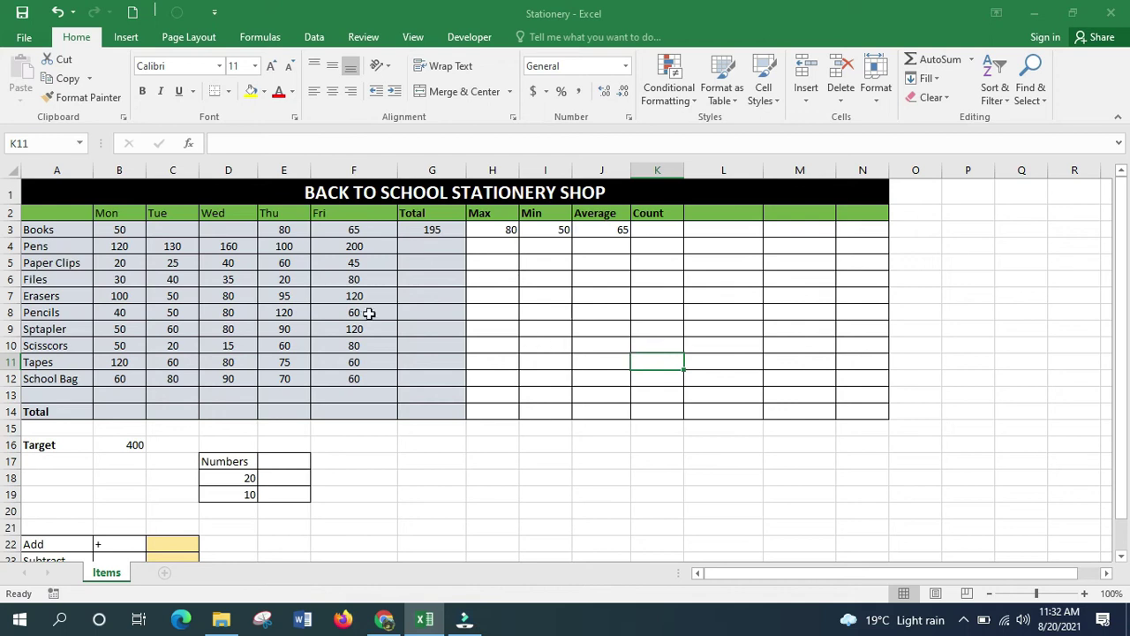
Step: Enter =COUNT(B3:F3) in K3 to count the days with numeric sales for Books
left_click(120, 229)
left_click_drag(120, 230, 328, 229)
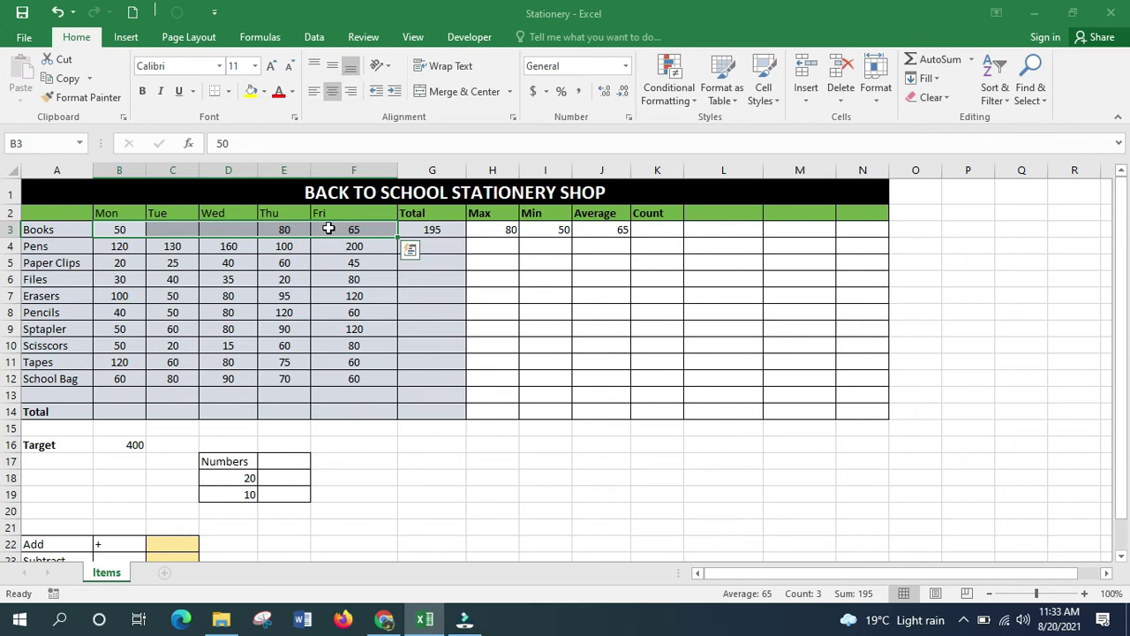
left_click(648, 229)
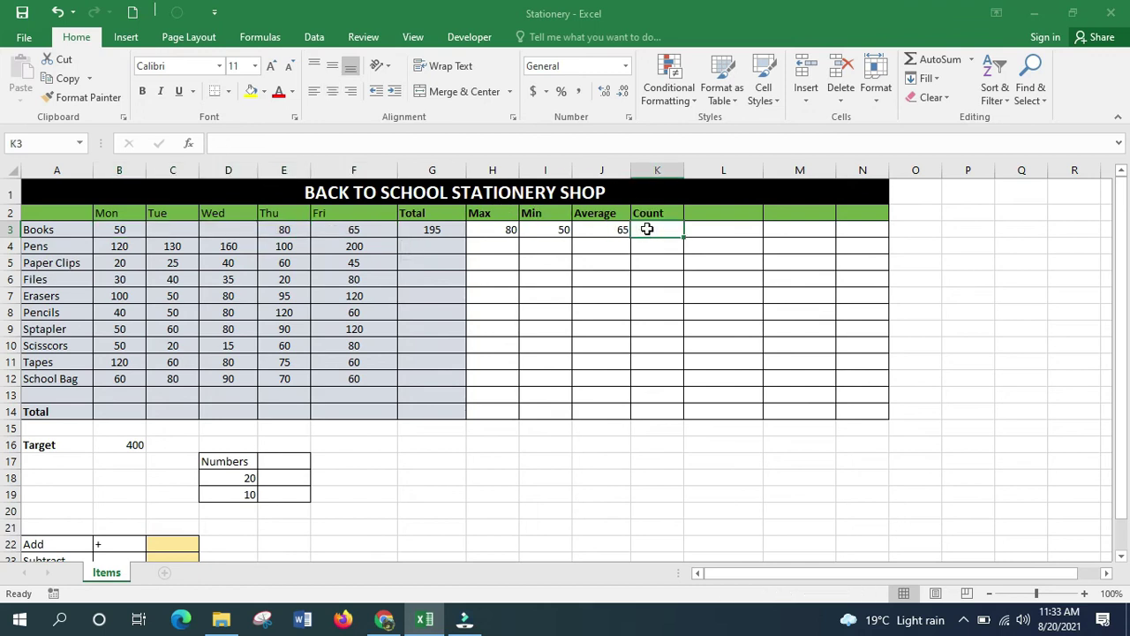
type("=")
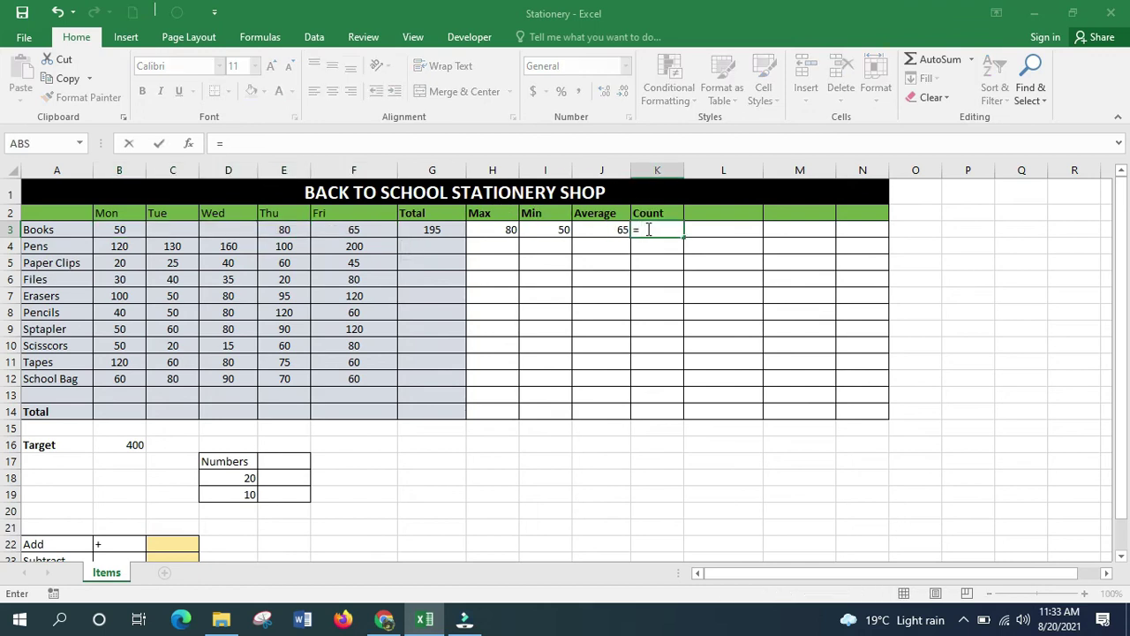
type("count")
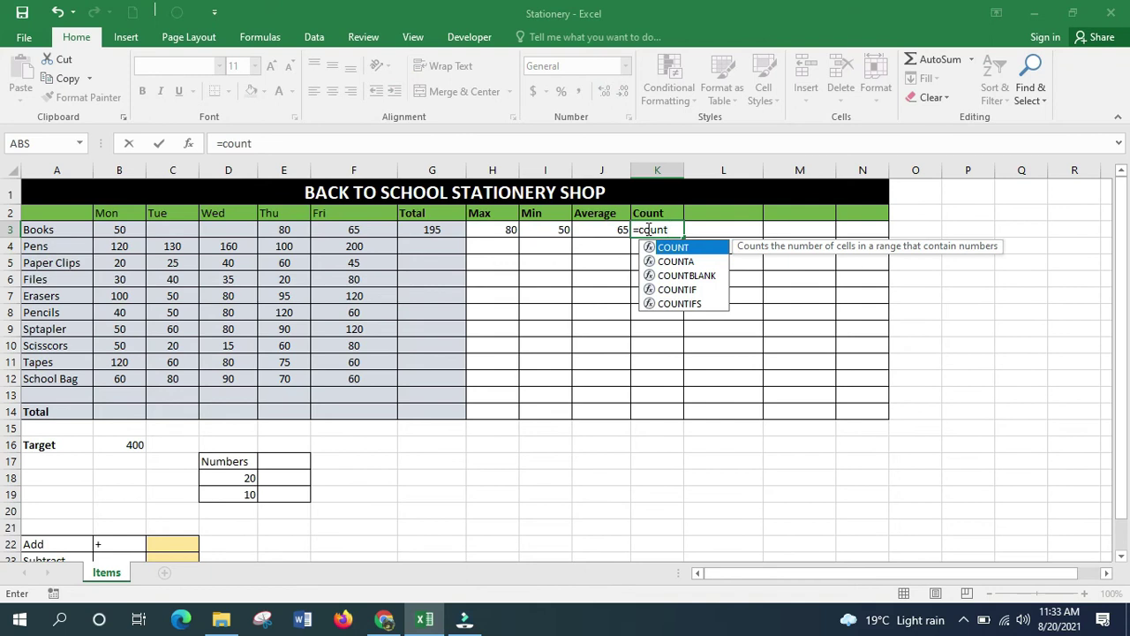
double_click(685, 250)
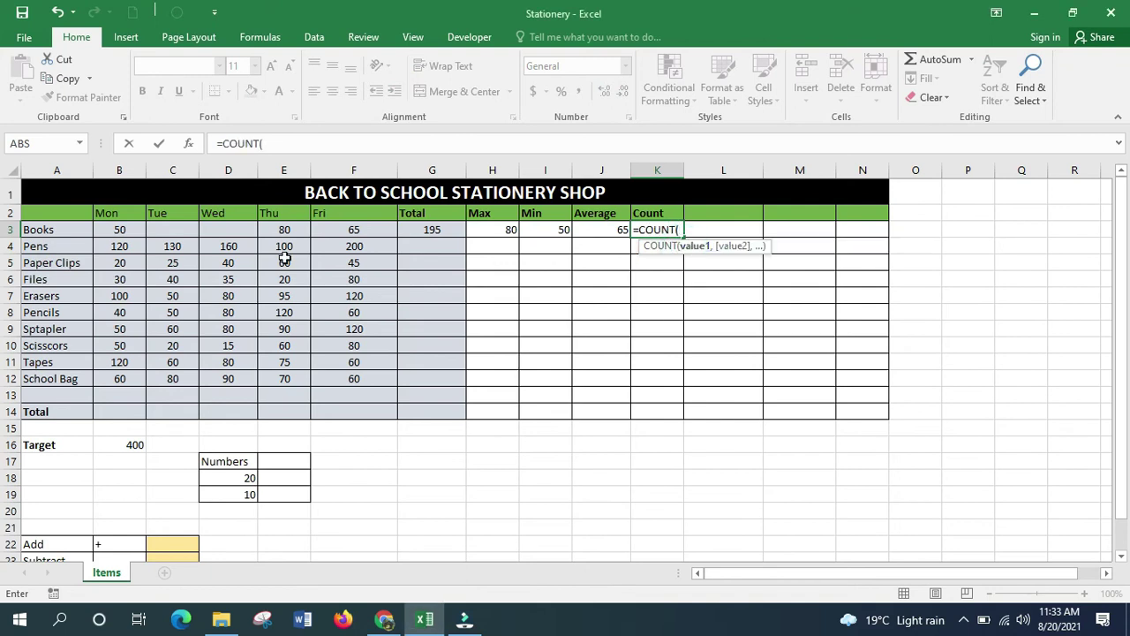
left_click(110, 228)
left_click_drag(151, 232, 353, 234)
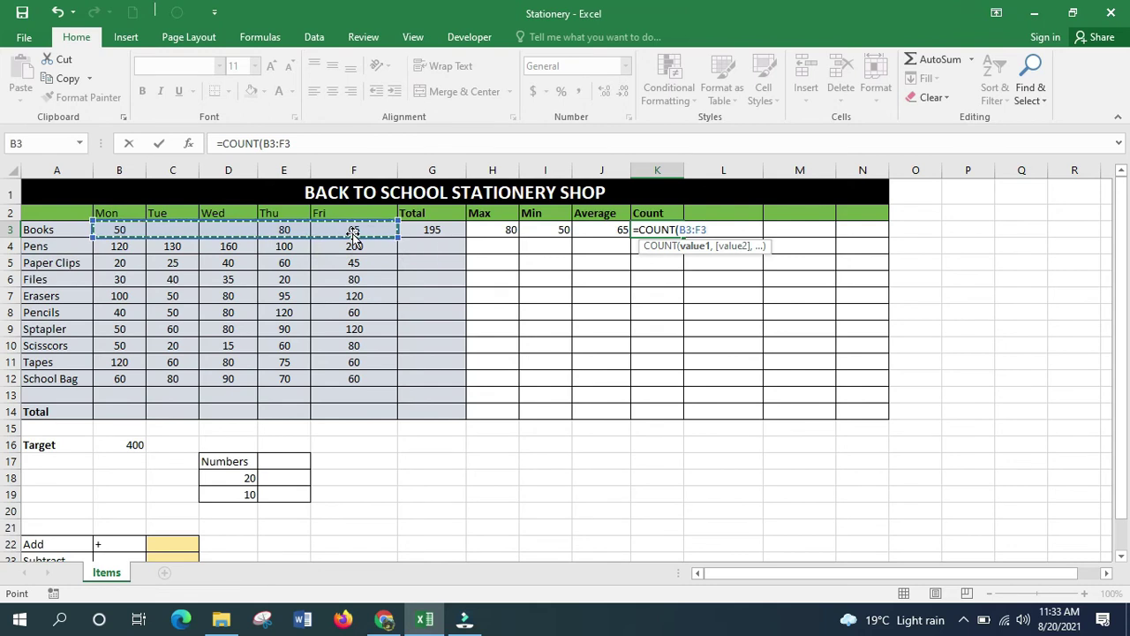
type(")")
key("Return")
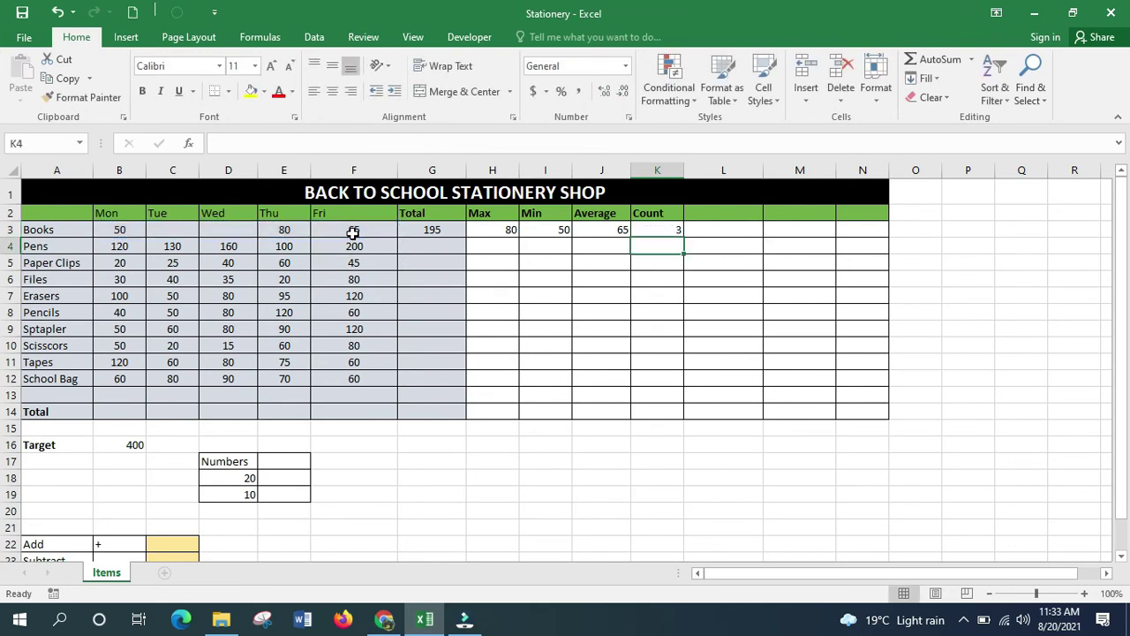
Step: Enter 60 as the Wednesday sales of Books in D3
left_click(224, 233)
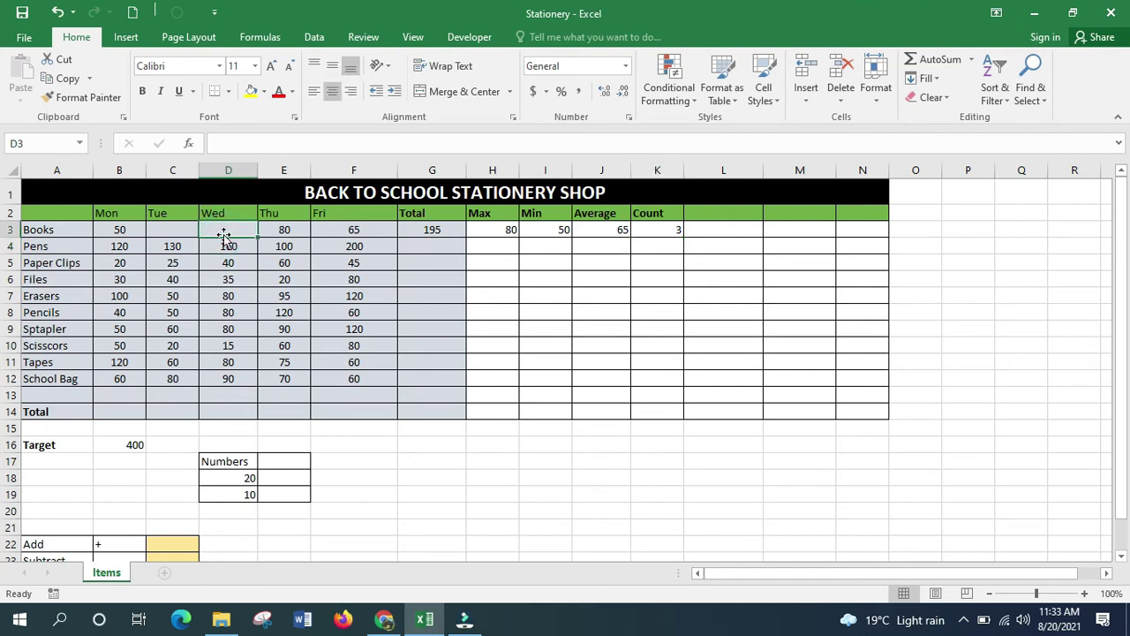
type("60")
key("Return")
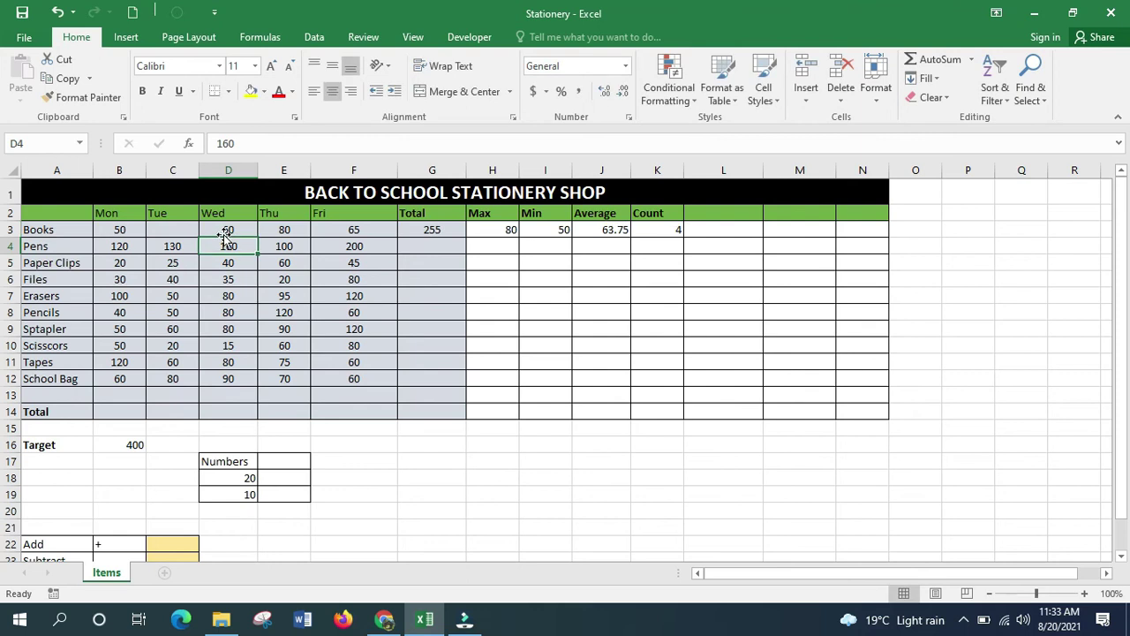
Step: Add the header CountBlank in L2, next to the Count column
left_click(705, 210)
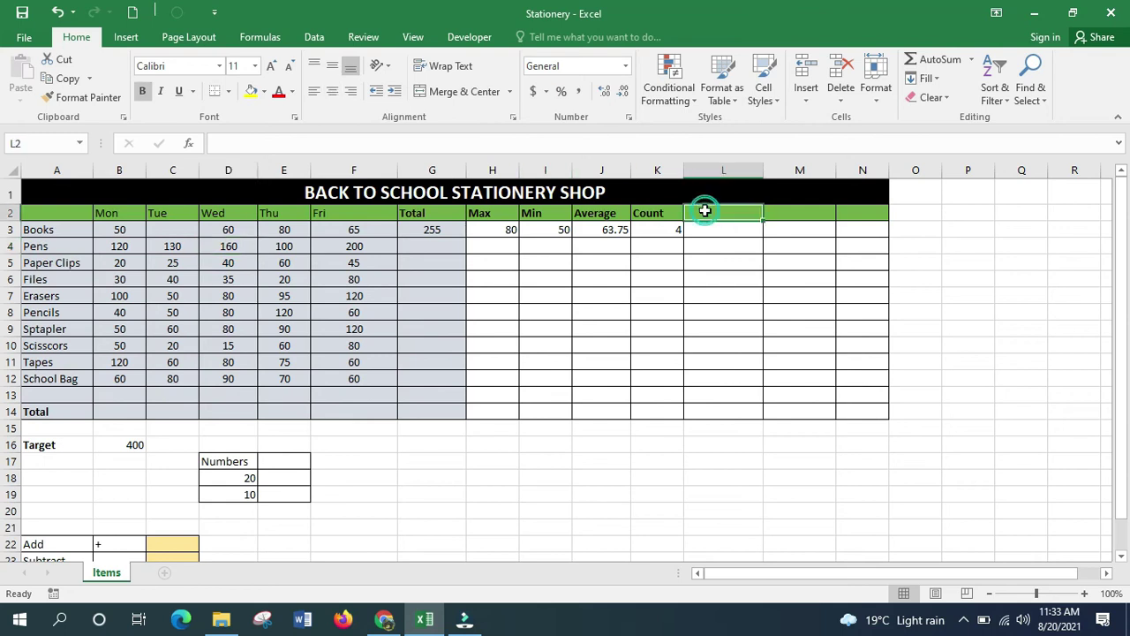
type("Coun")
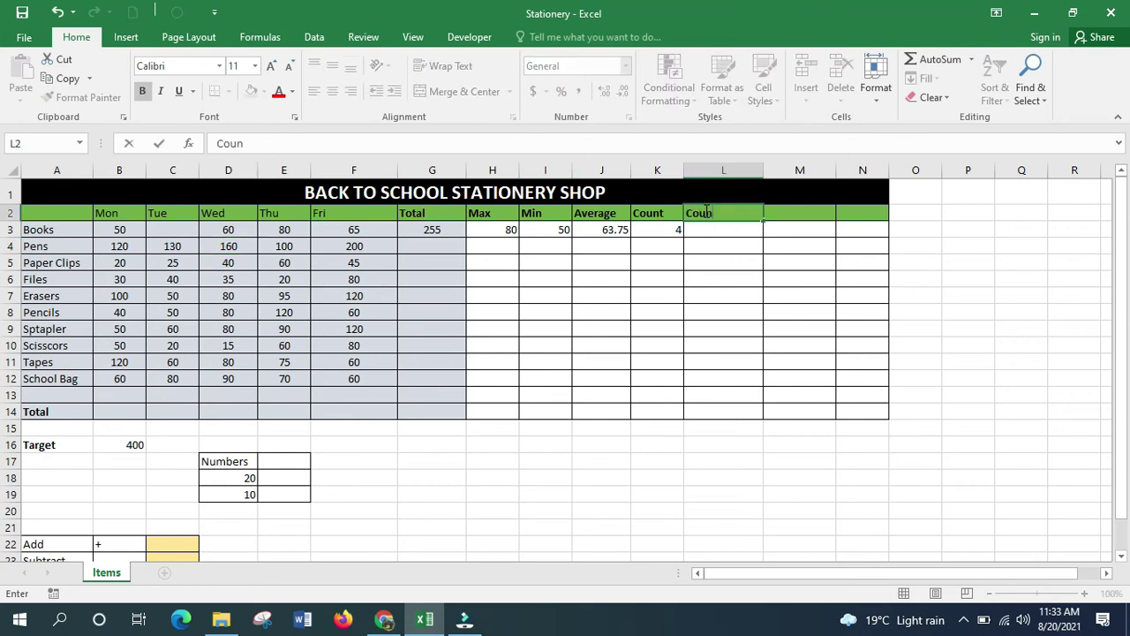
type("tBlank")
left_click(756, 290)
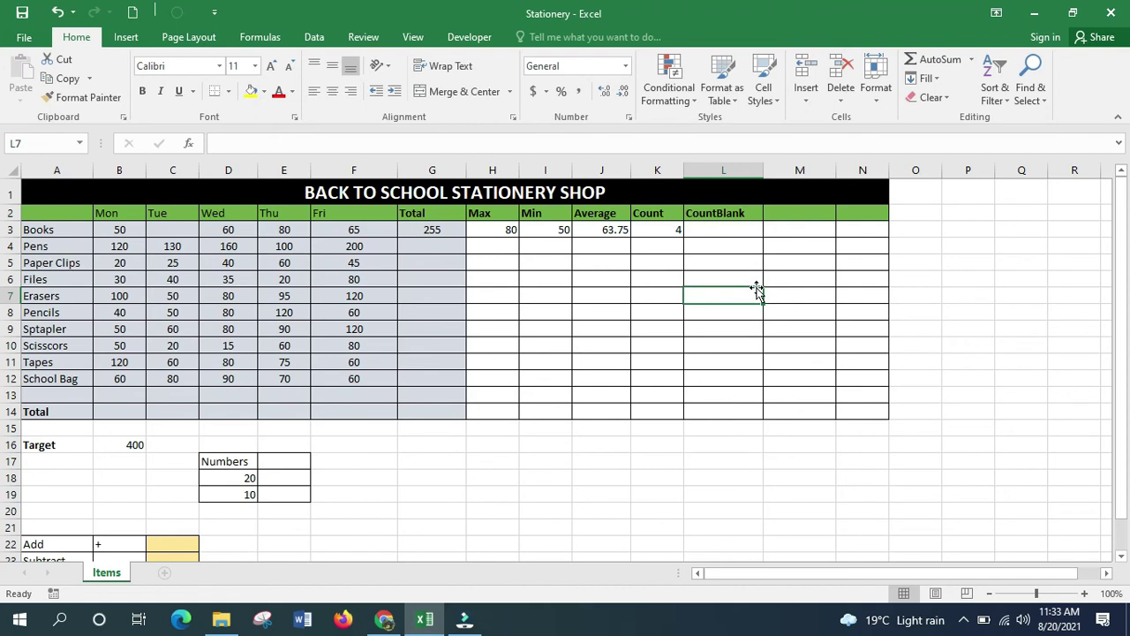
Step: Enter =COUNTBLANK(B3:F3) in L3 to count the empty weekday cells for Books
left_click(102, 228)
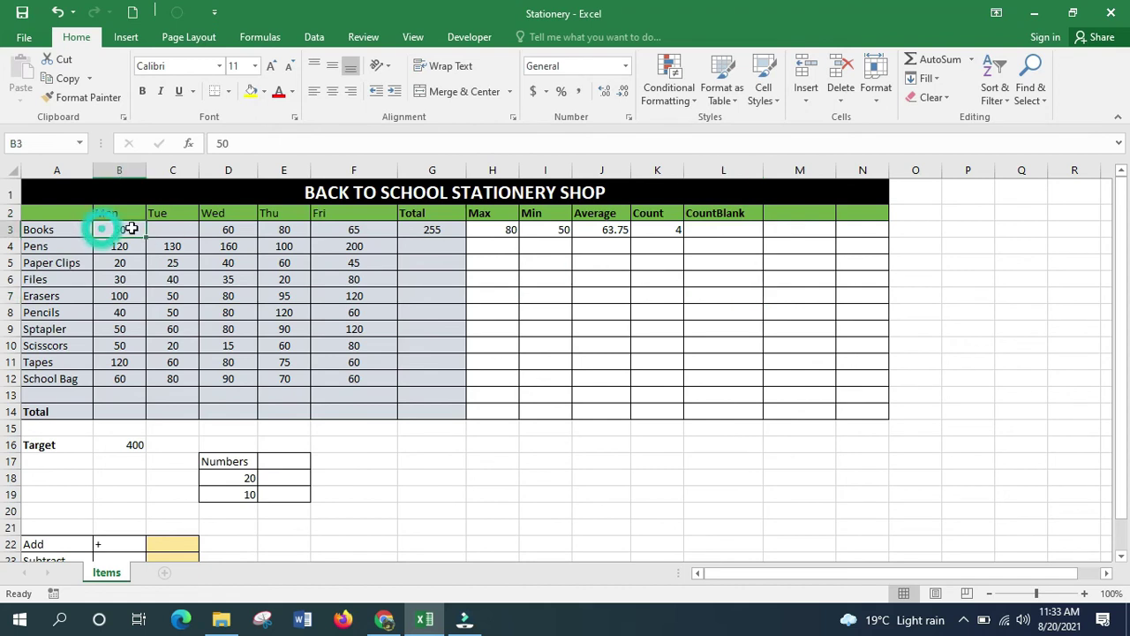
left_click_drag(130, 229, 347, 231)
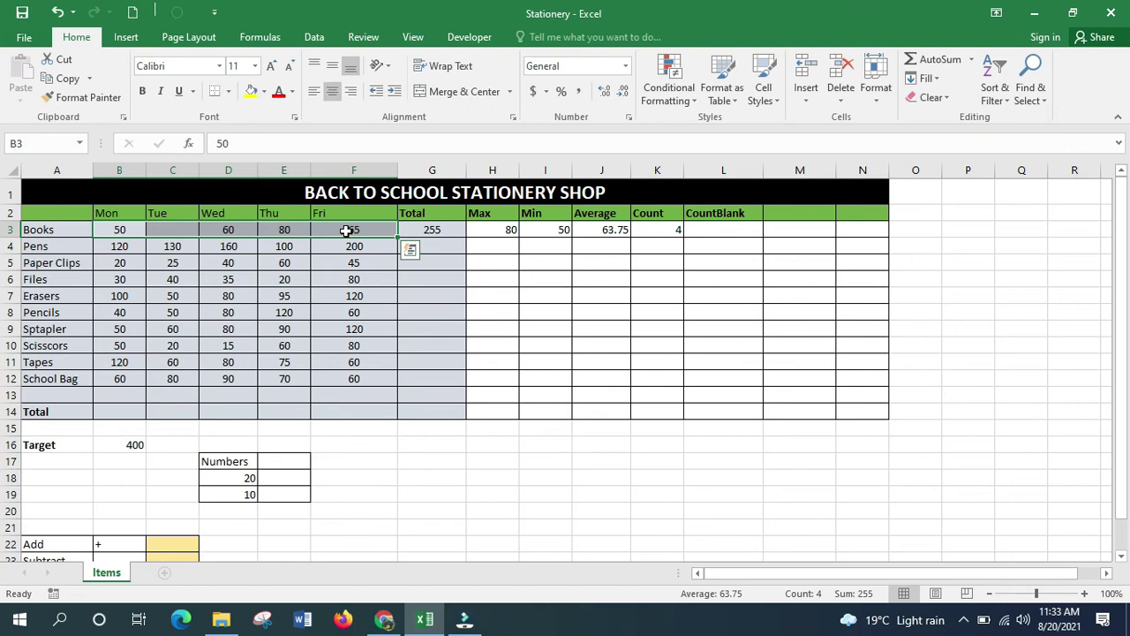
left_click(708, 230)
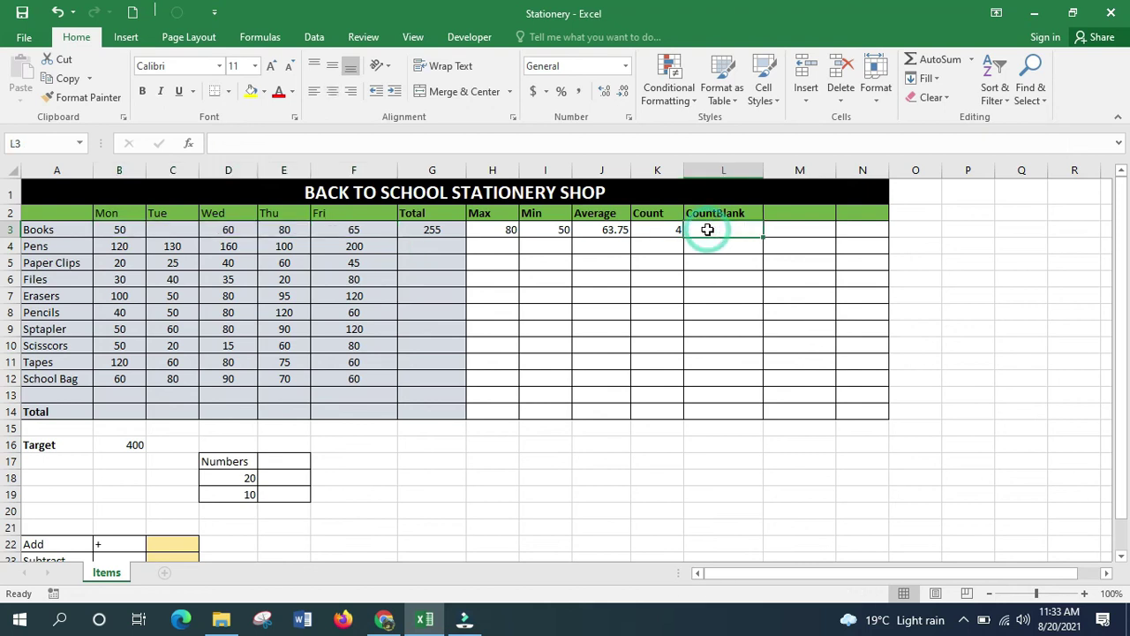
type("=coun")
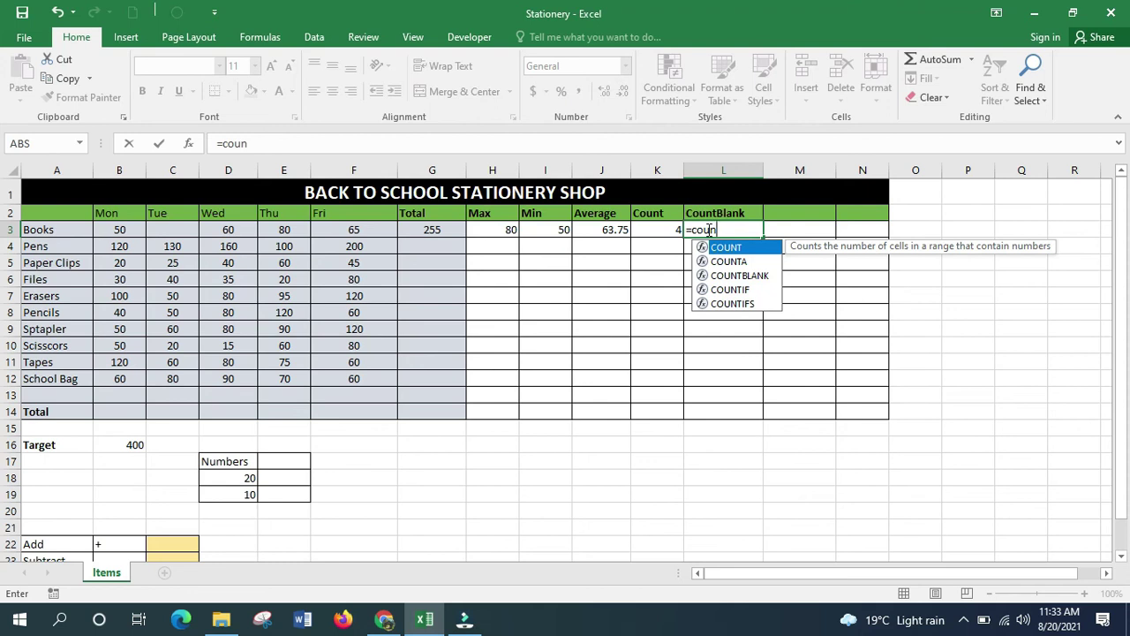
double_click(752, 274)
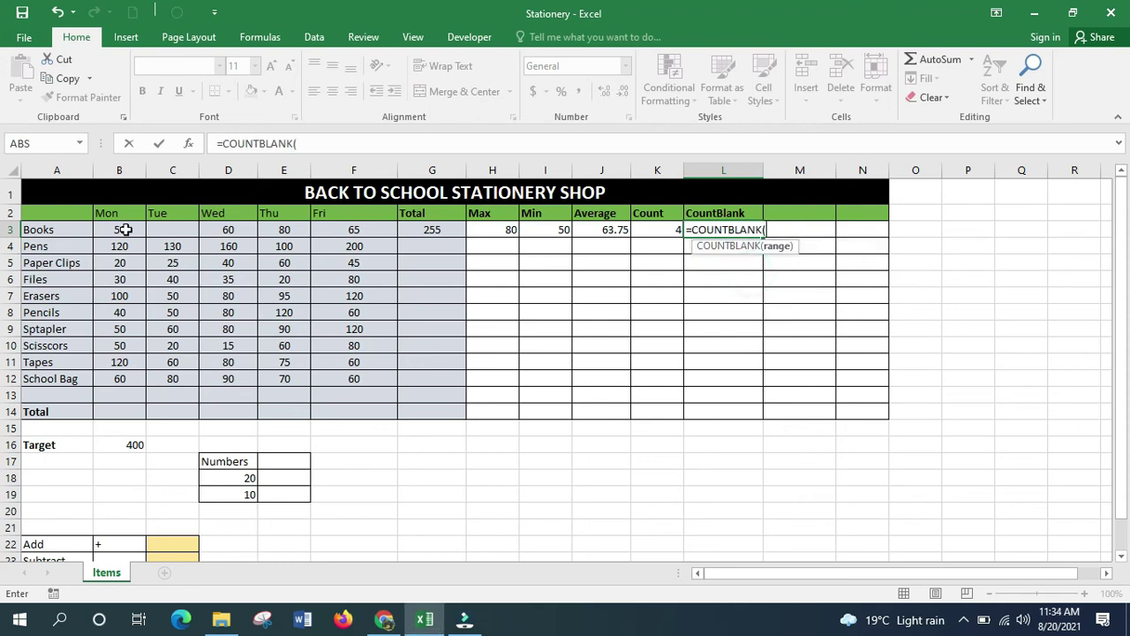
left_click_drag(126, 230, 355, 228)
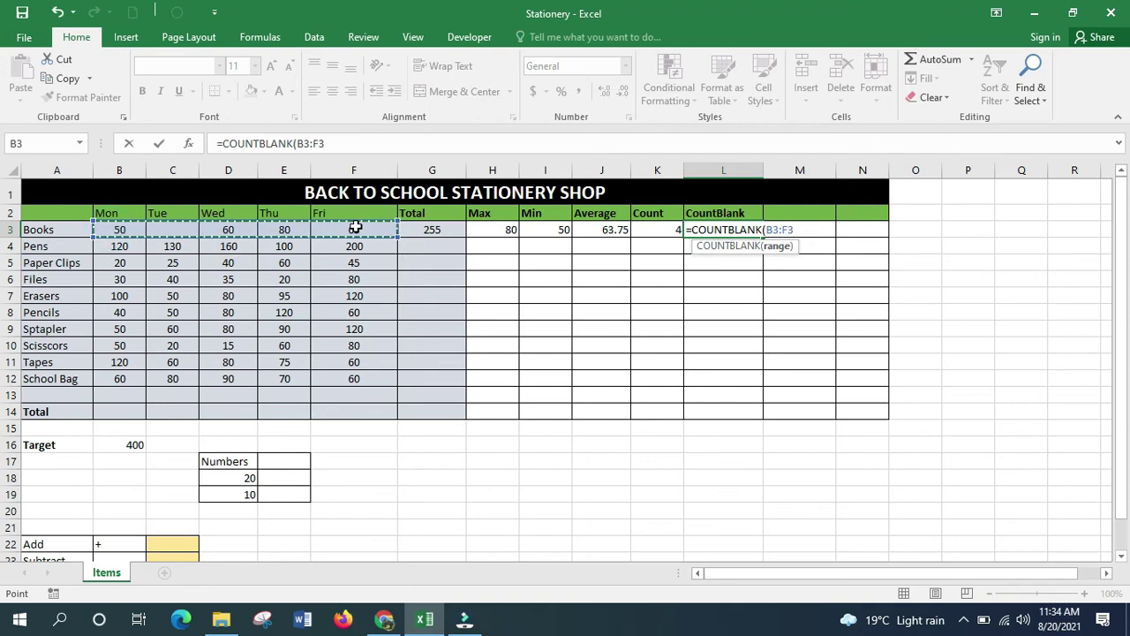
type(")")
key("Return")
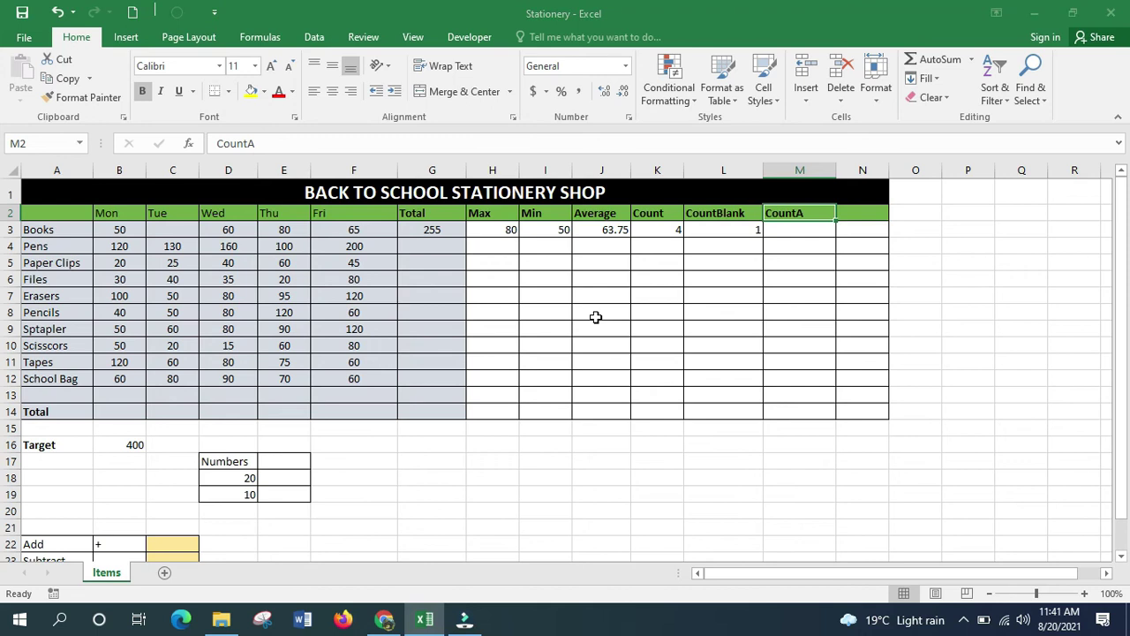
Step: Enter =COUNTA(B3:F3) in M3 to count the non-empty weekday cells for Books
left_click(789, 227)
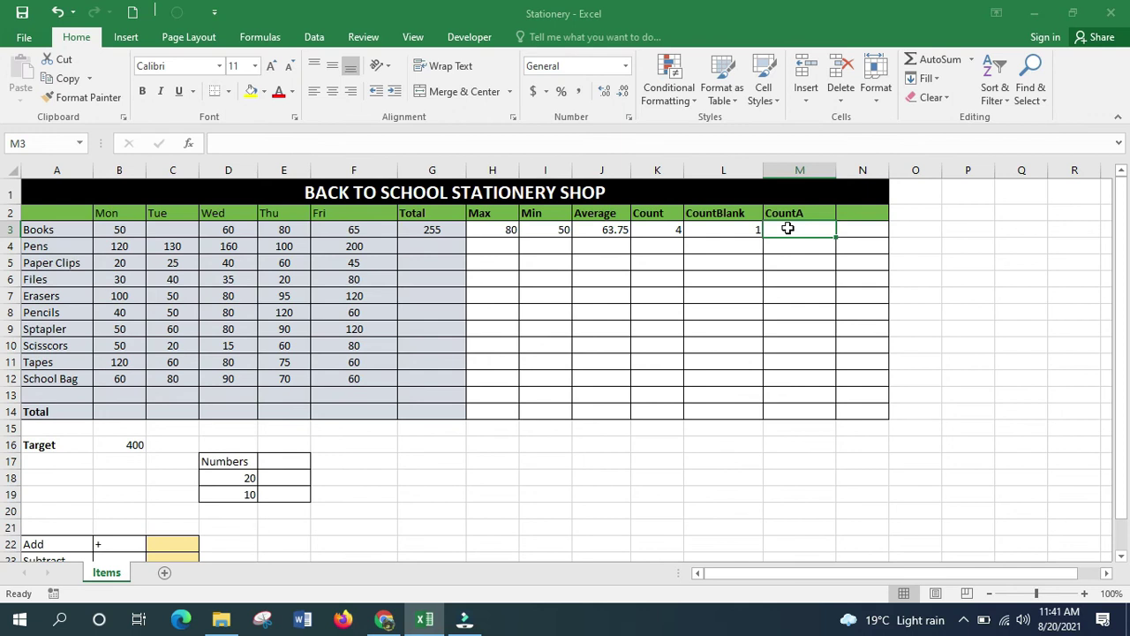
type("=cou")
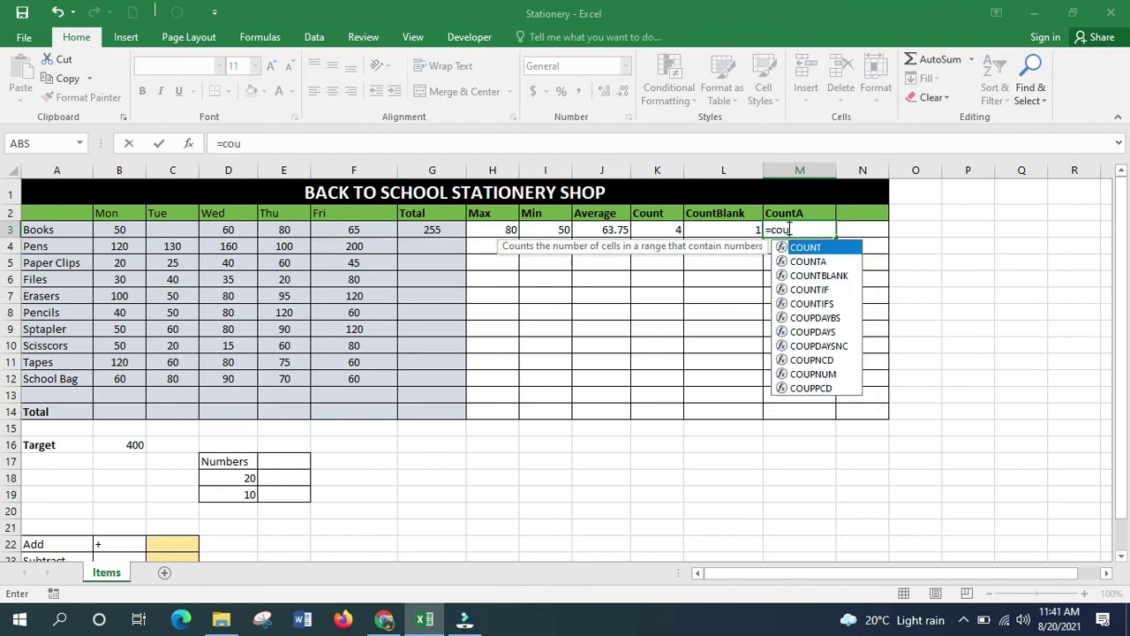
double_click(820, 263)
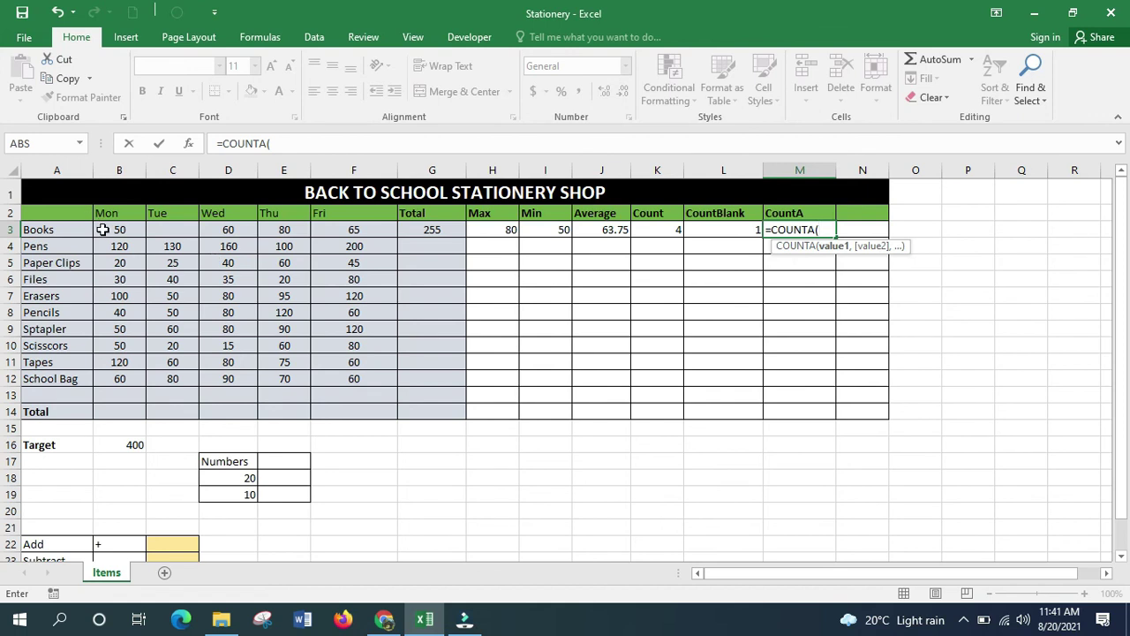
left_click_drag(103, 228, 350, 230)
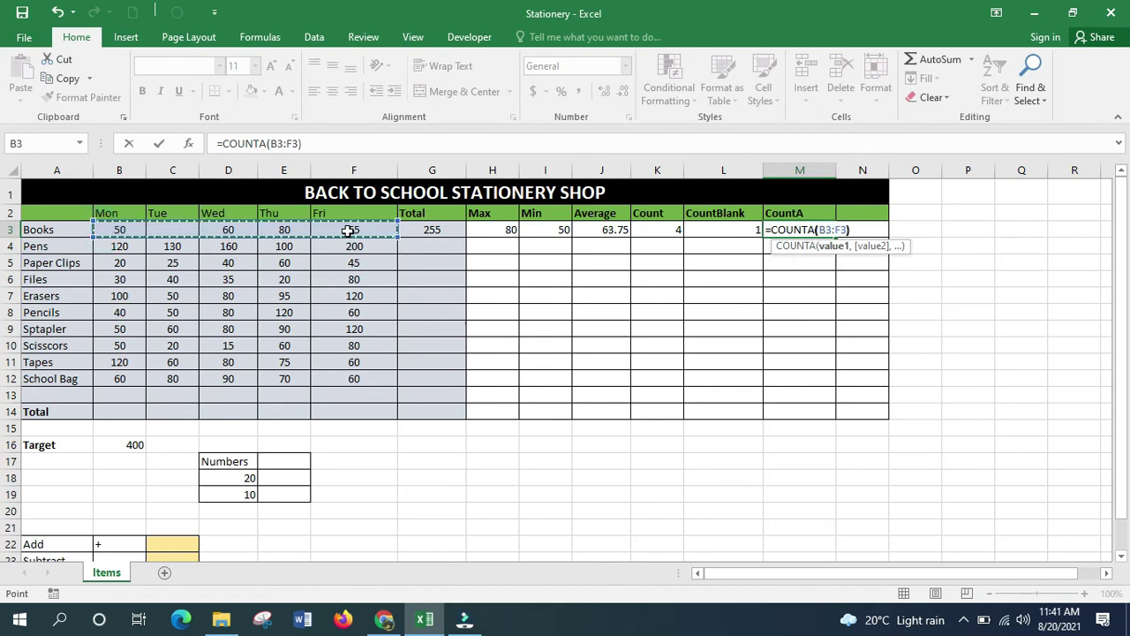
type(")")
key("Return")
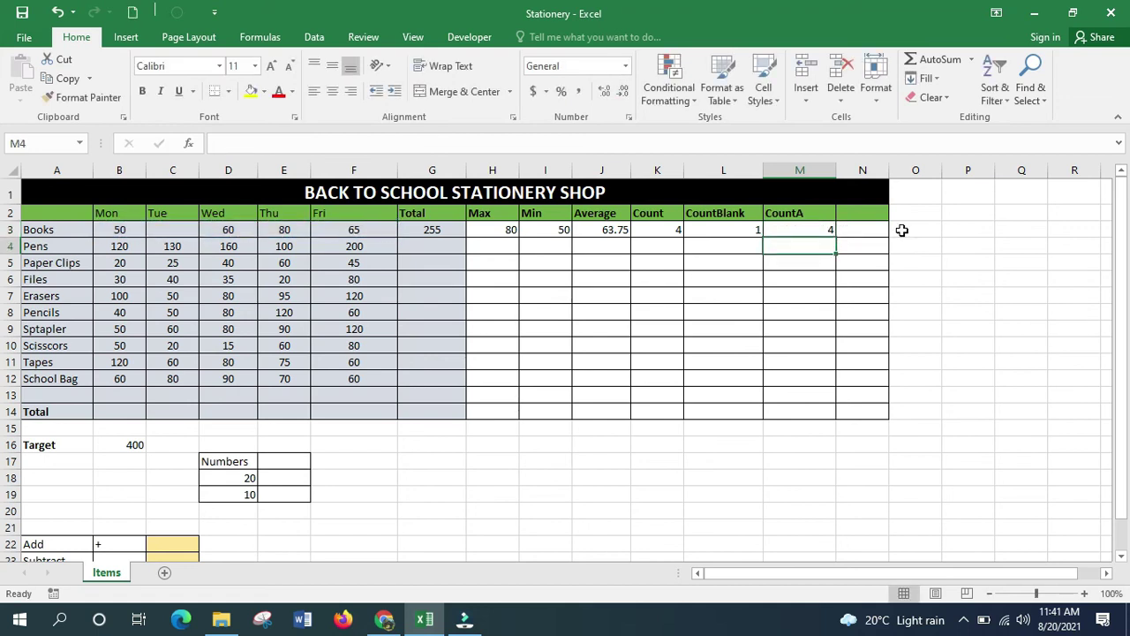
Step: Enter E as the Tuesday entry for Books in C3 and check the Books COUNTA and COUNTBLANK formulas
left_click(824, 231)
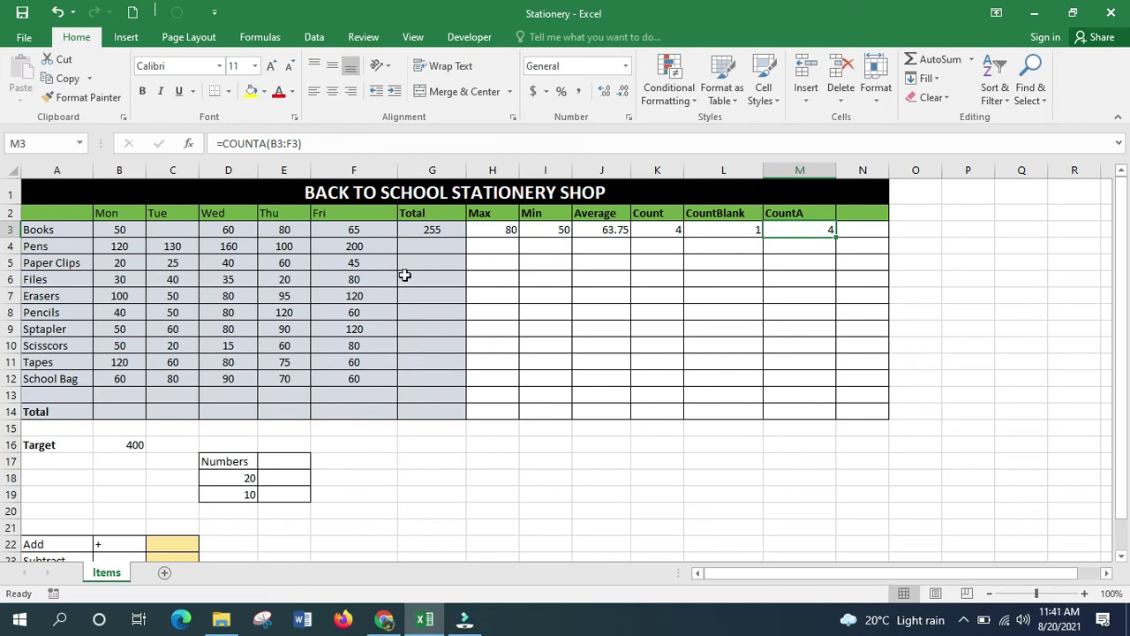
left_click(175, 230)
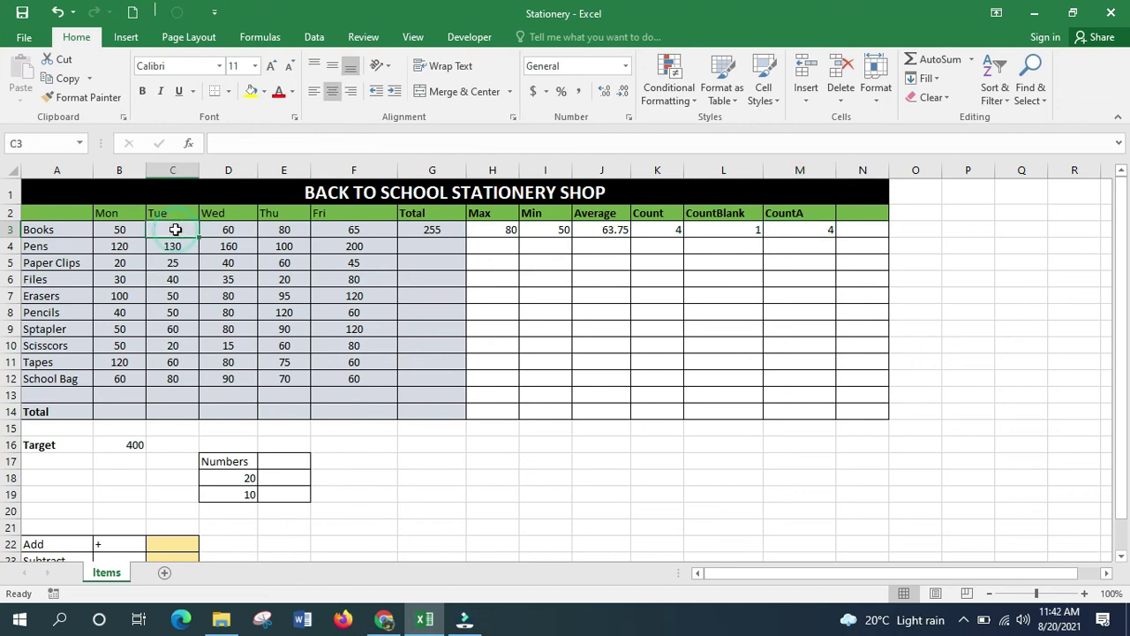
type("E")
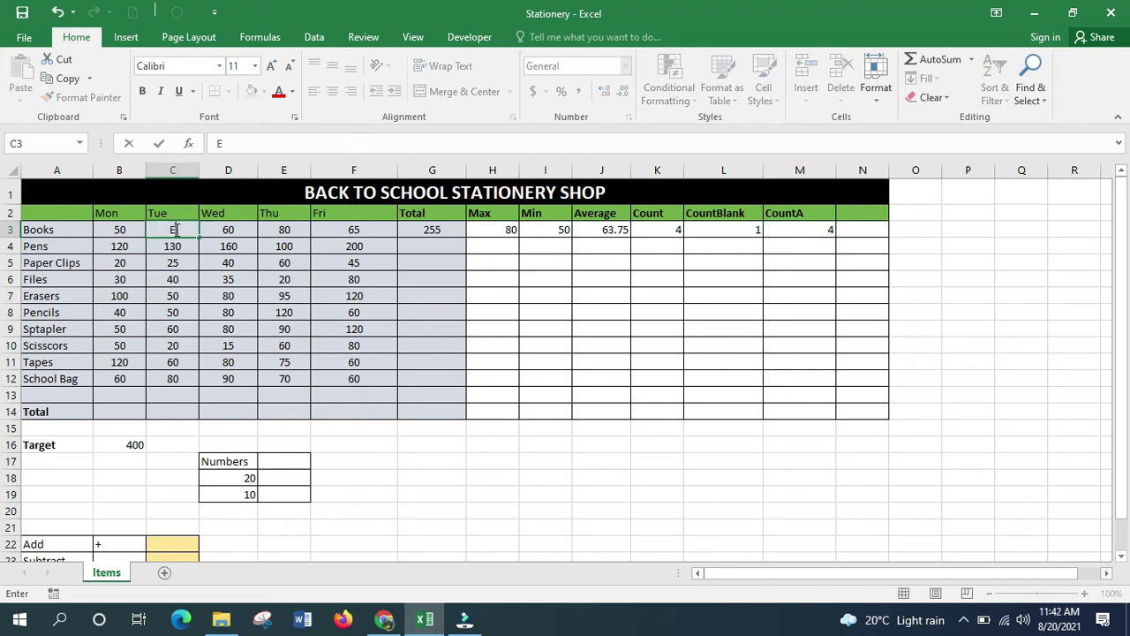
key("Return")
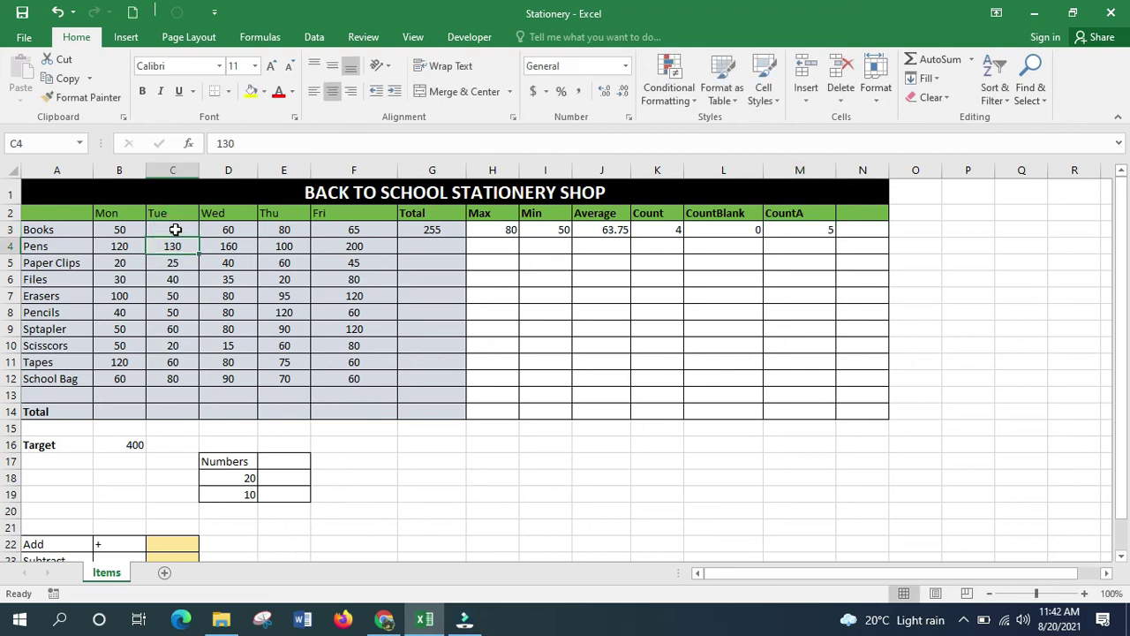
left_click(791, 227)
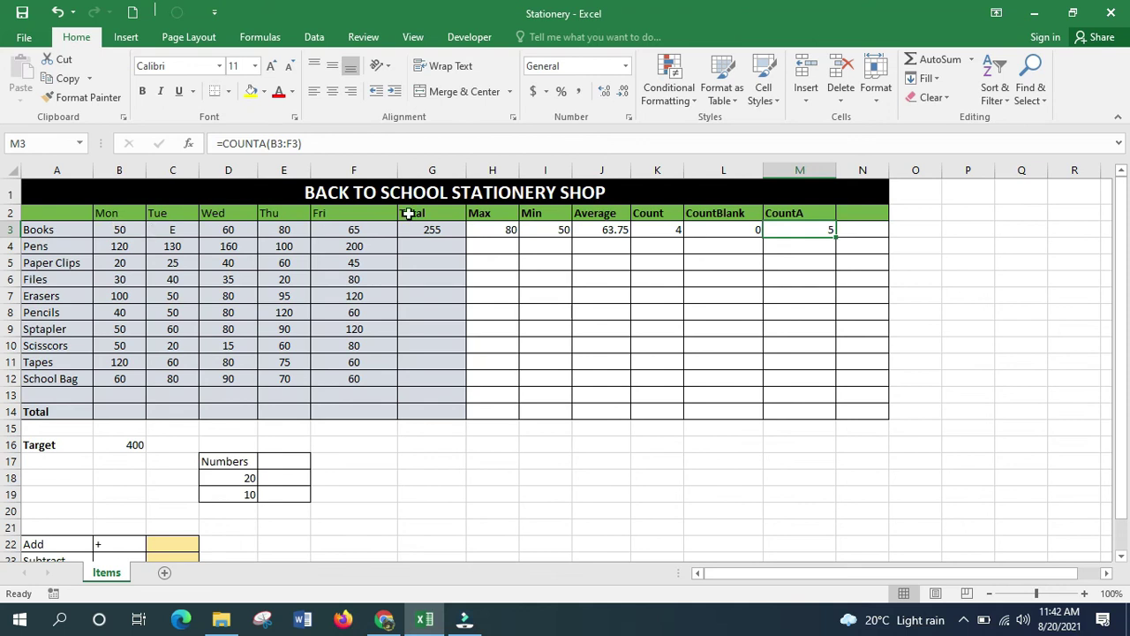
left_click(714, 228)
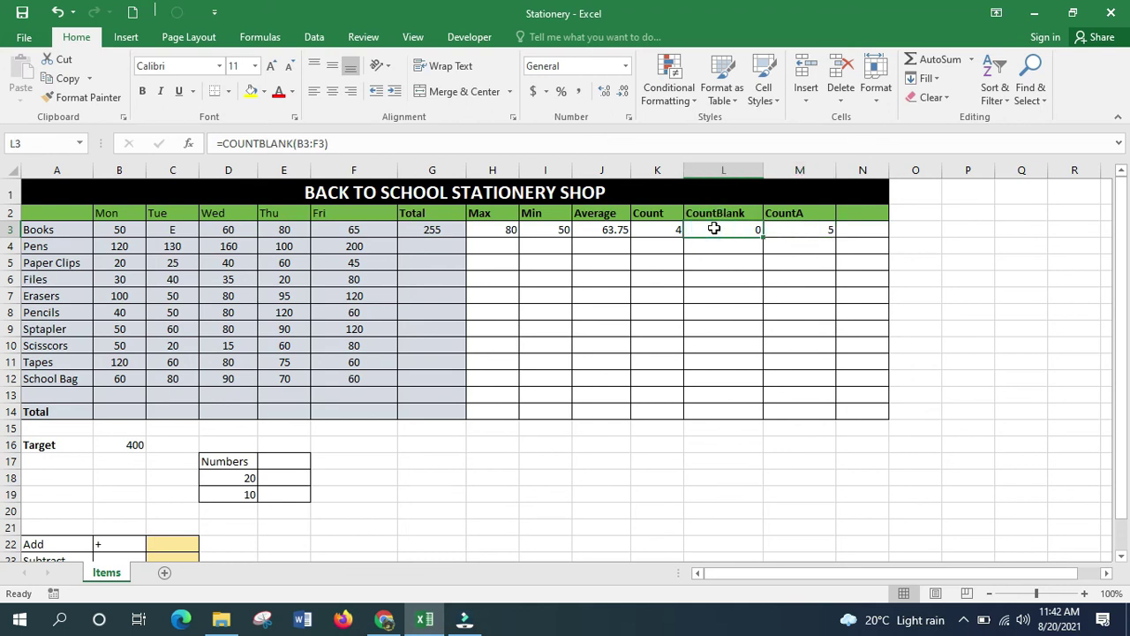
left_click_drag(120, 228, 275, 229)
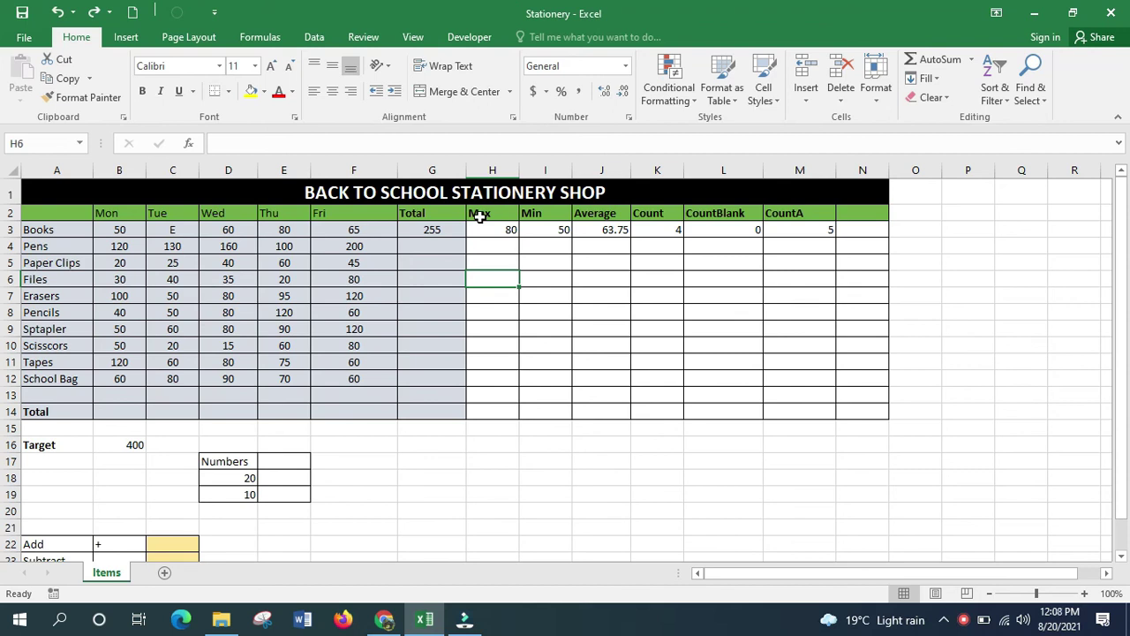
Step: Fill the Books SUM formula in G3 down through G12 to total the weekly sales of every item
left_click_drag(480, 217, 807, 226)
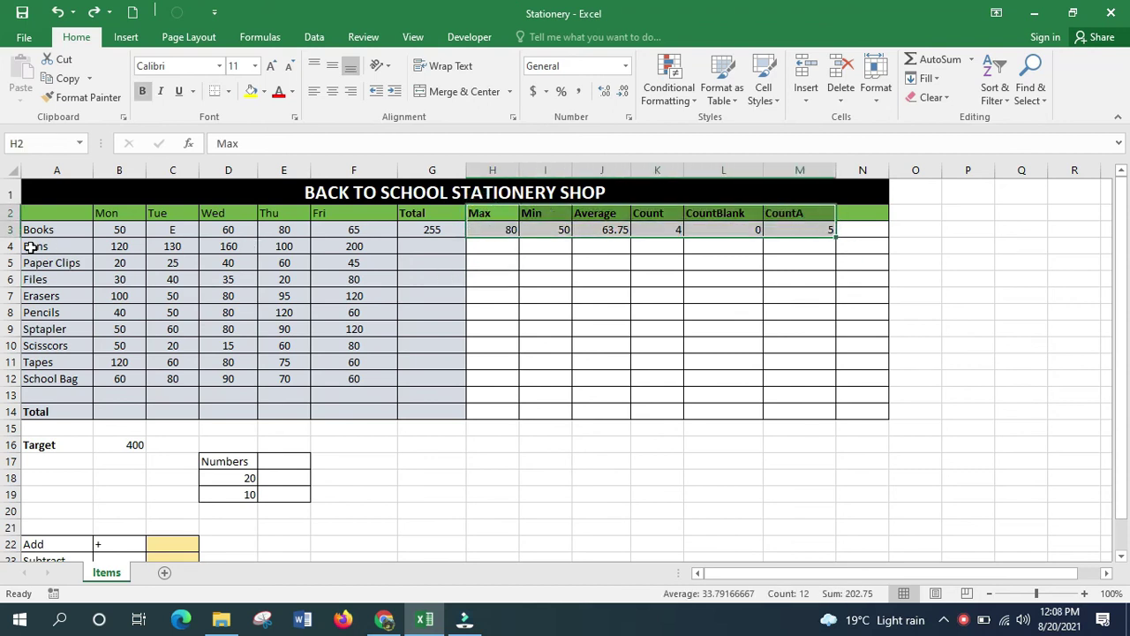
left_click_drag(8, 247, 8, 378)
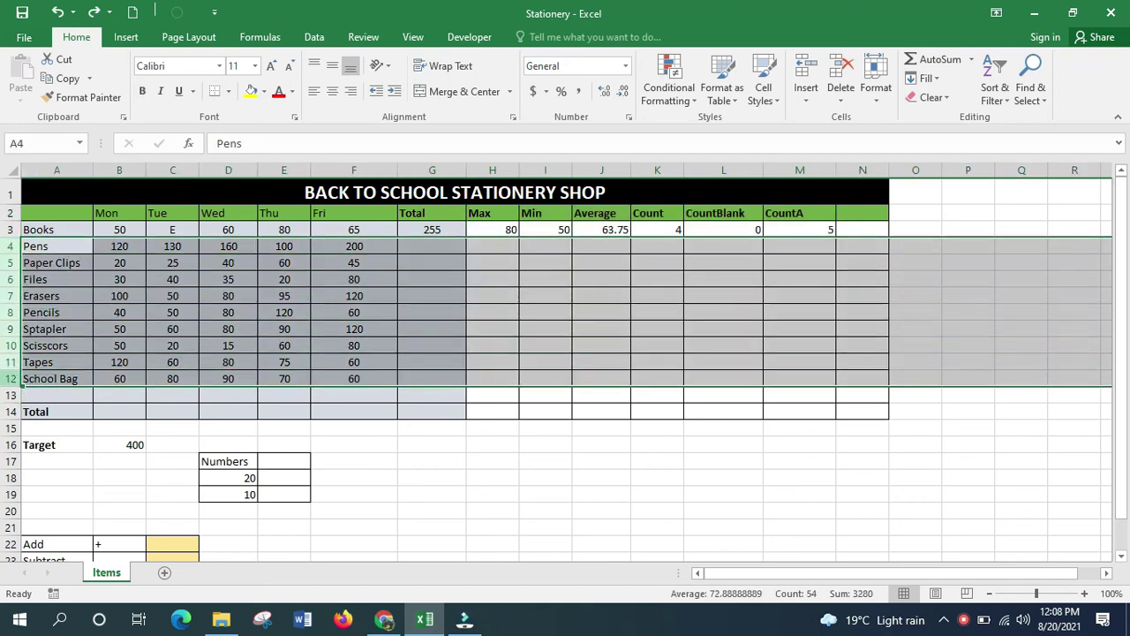
left_click(418, 246)
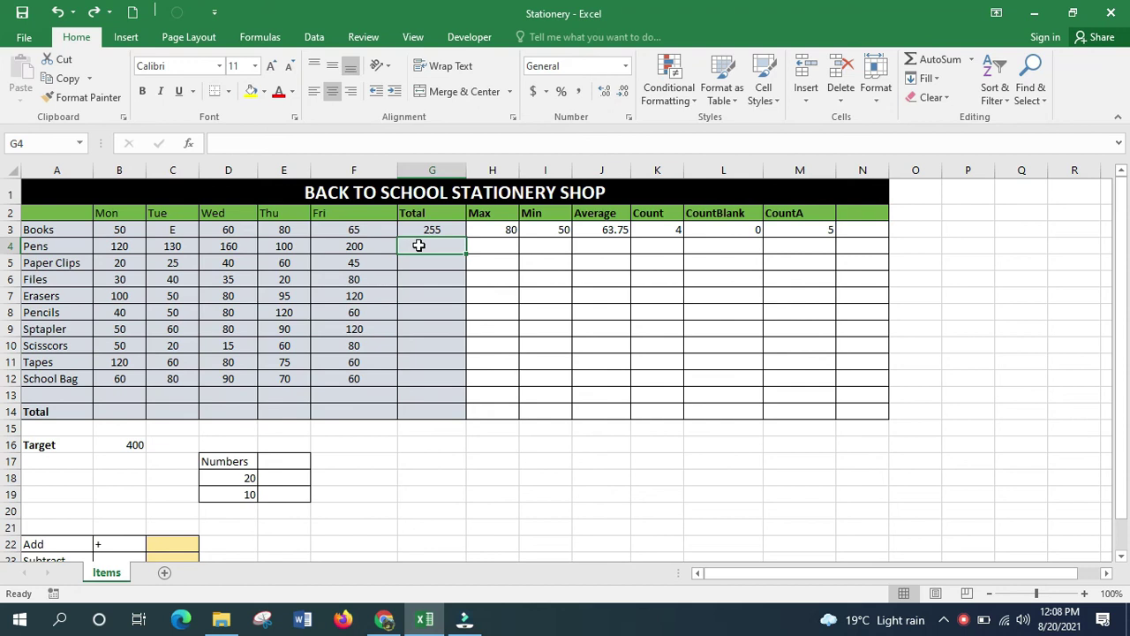
left_click(435, 228)
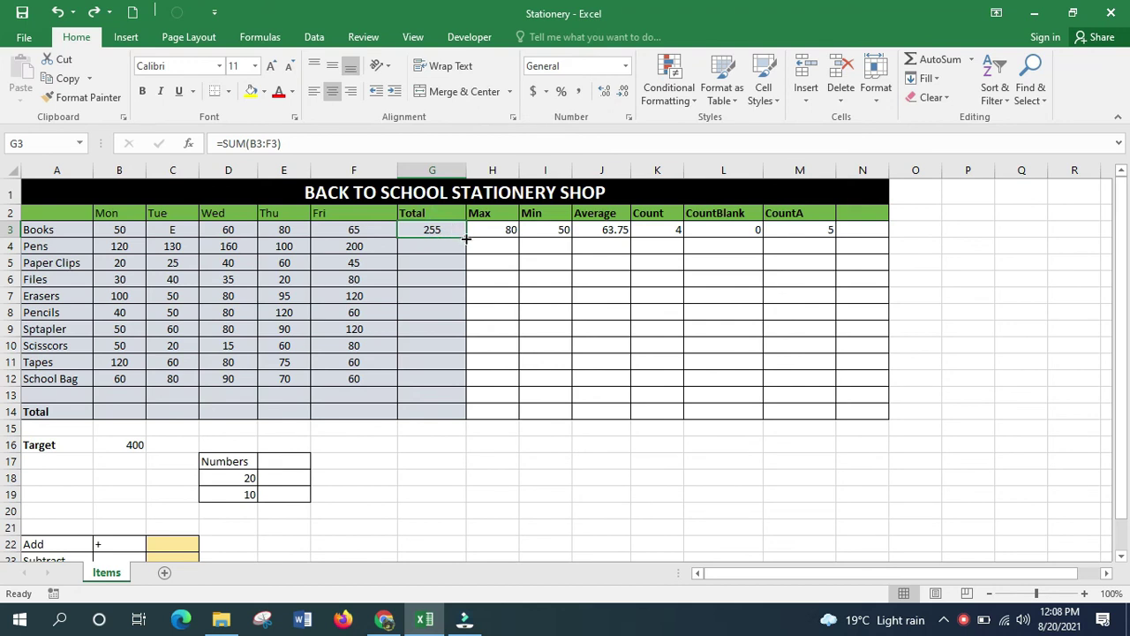
left_click_drag(467, 238, 459, 380)
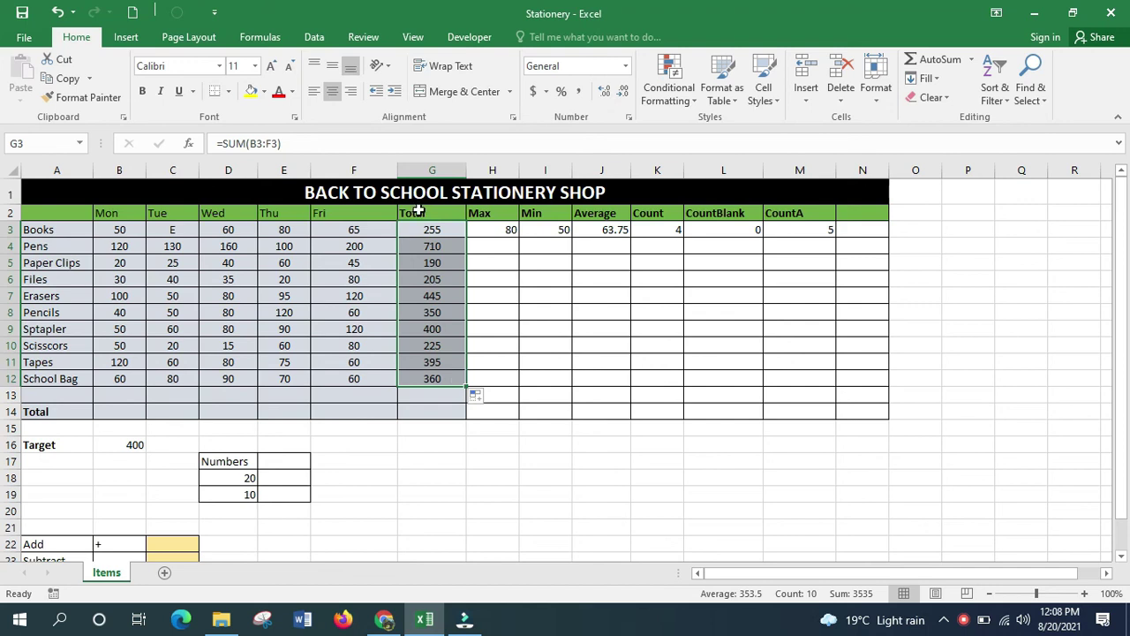
left_click_drag(477, 230, 837, 384)
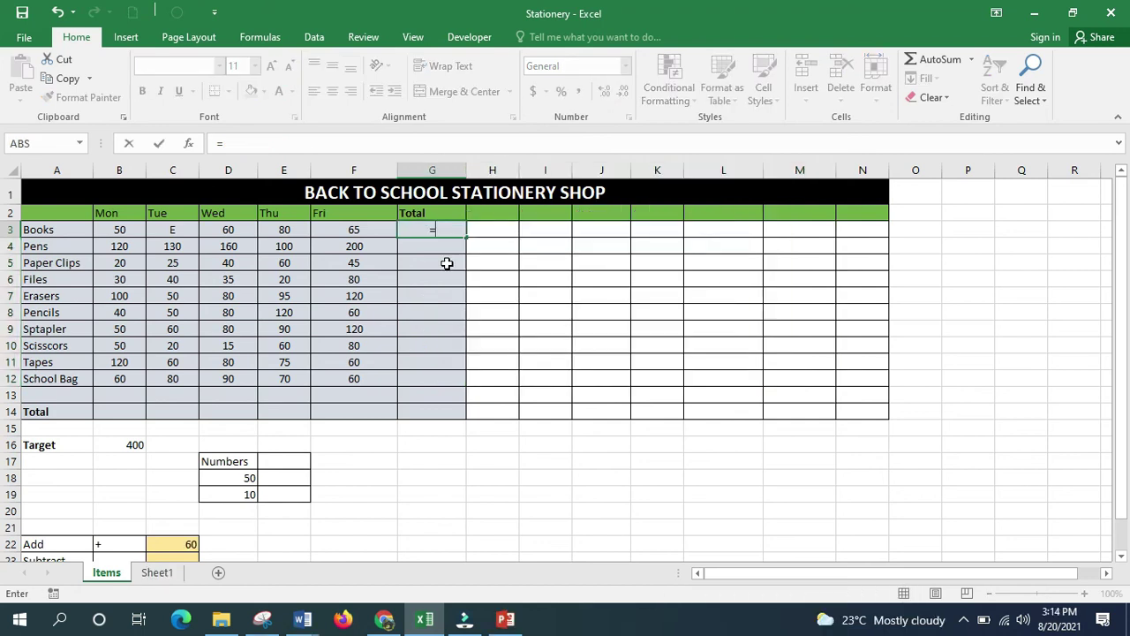
type("sum")
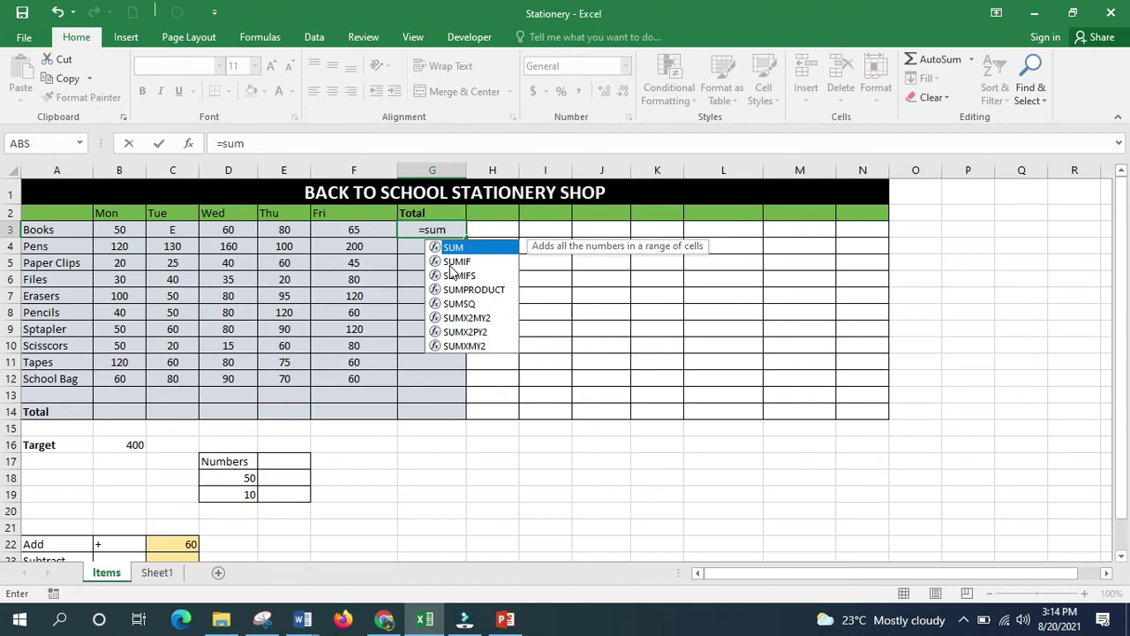
key("BackSpace")
key("BackSpace")
key("BackSpace")
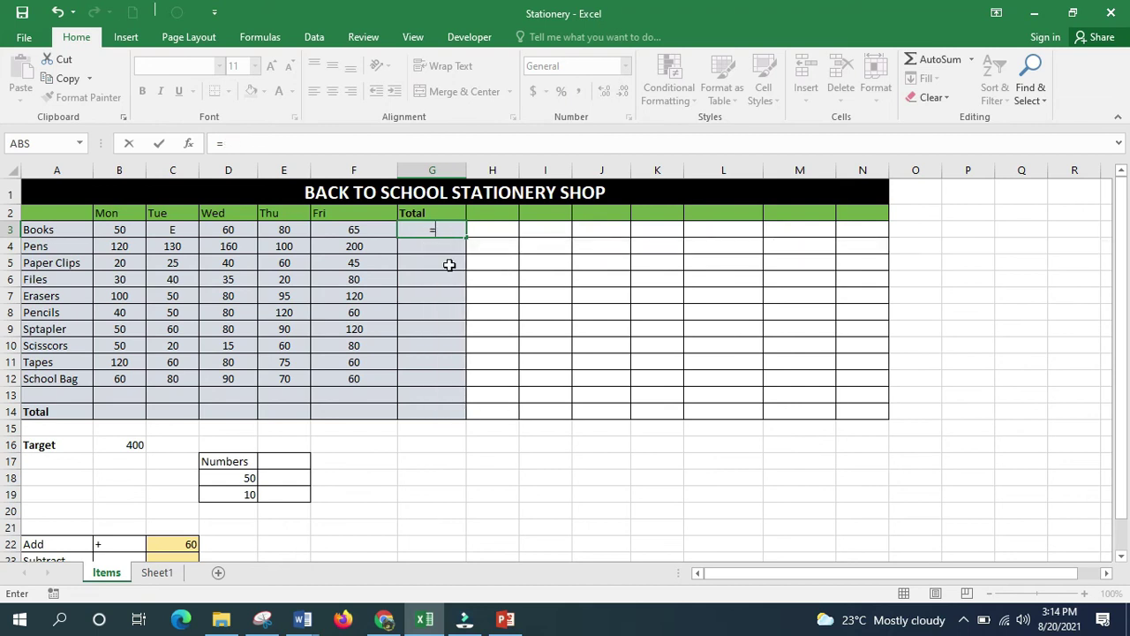
type("count")
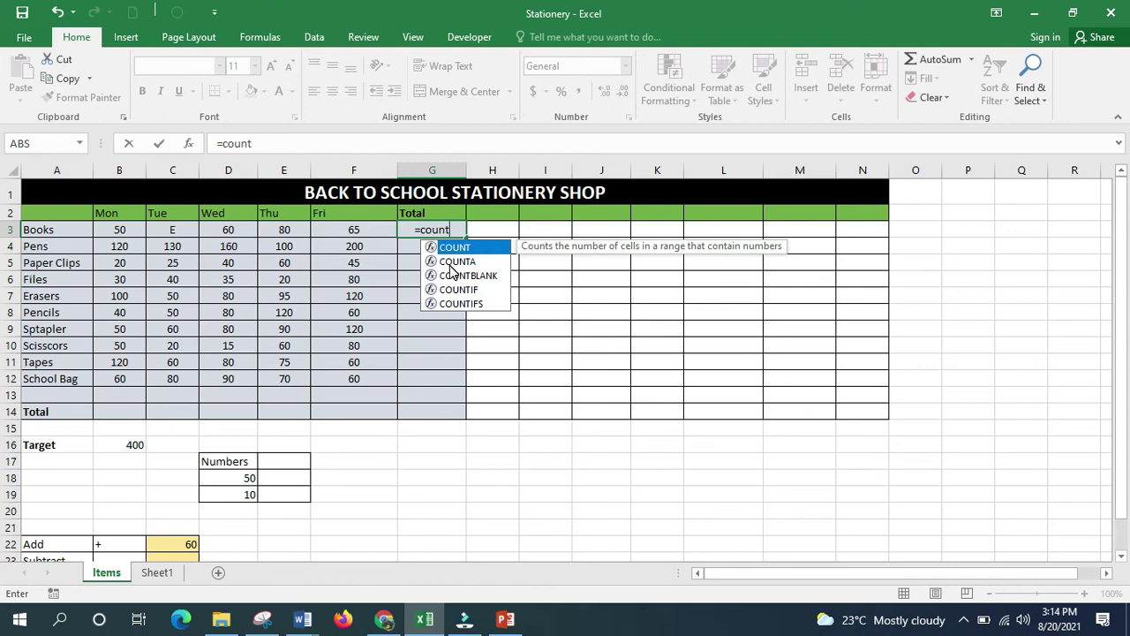
key("BackSpace")
key("BackSpace")
key("BackSpace")
key("BackSpace")
key("BackSpace")
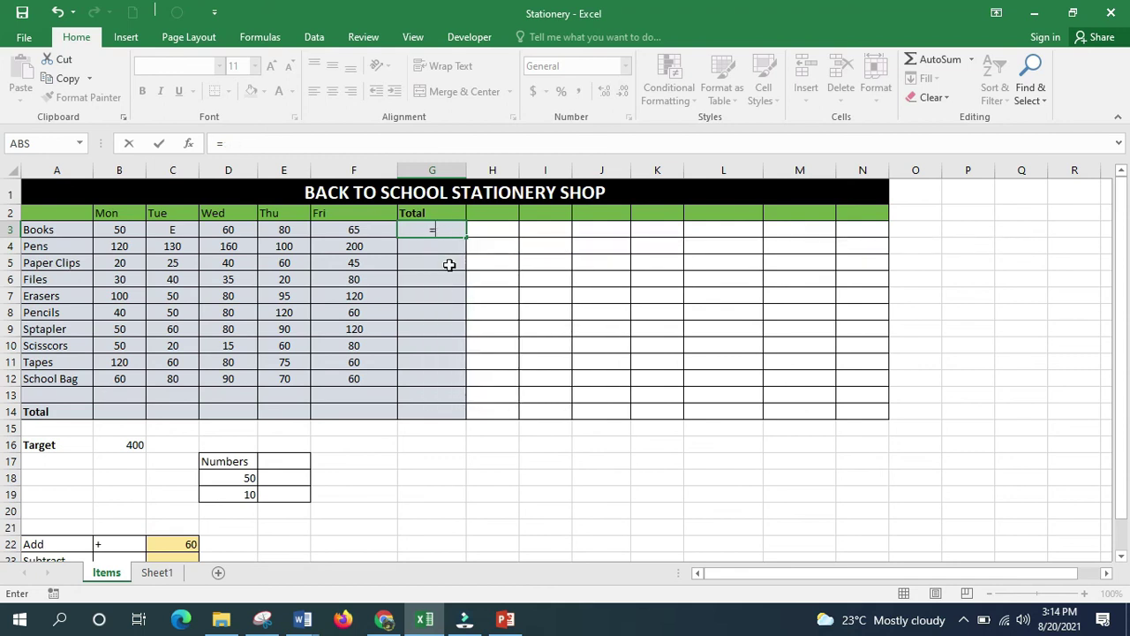
Step: Begin an IF formula in the Total cell for Books, G3
type("IF")
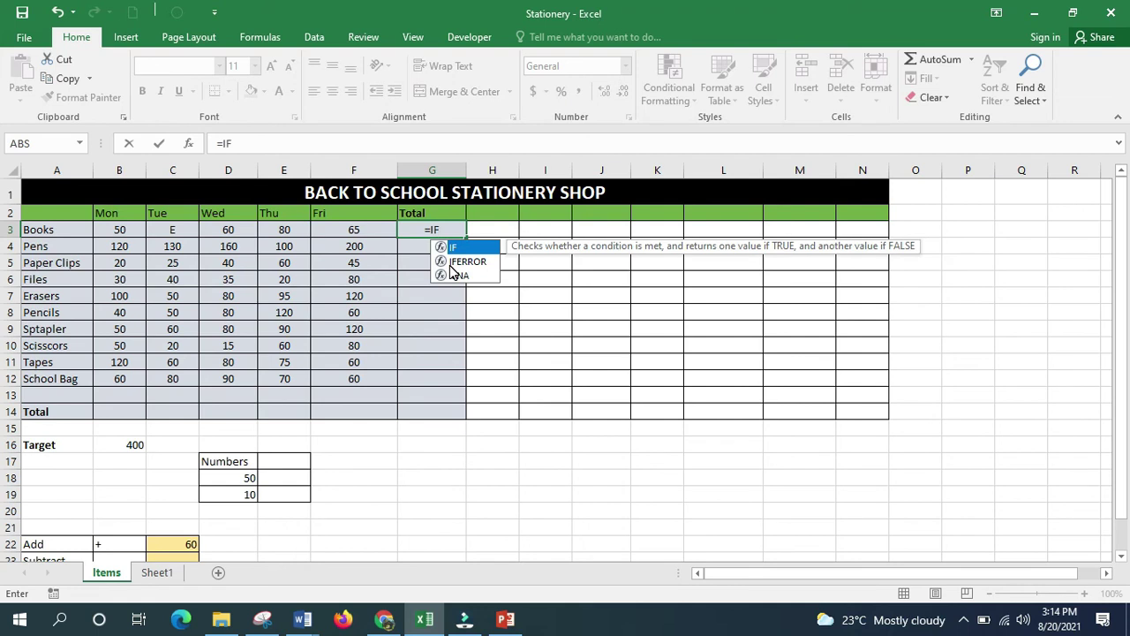